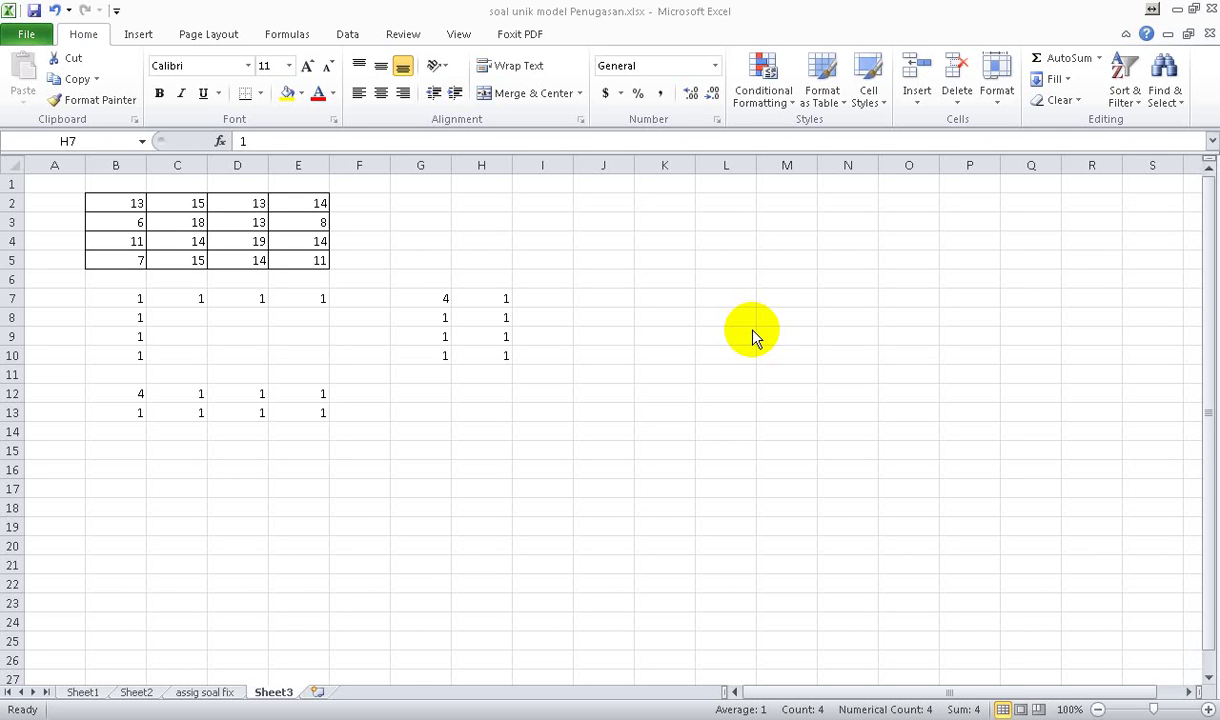
Look over the cost values in rows 2–4 of the cost table.
left_click(72, 203)
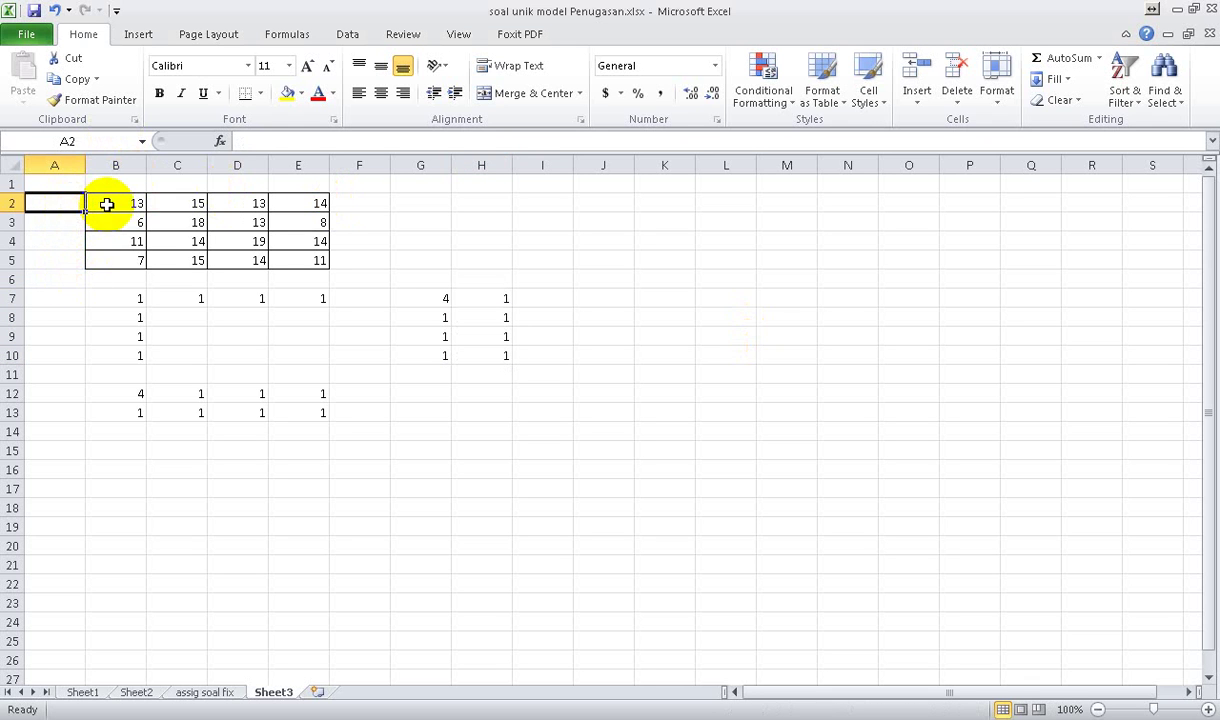
left_click_drag(104, 203, 186, 207)
left_click(186, 207)
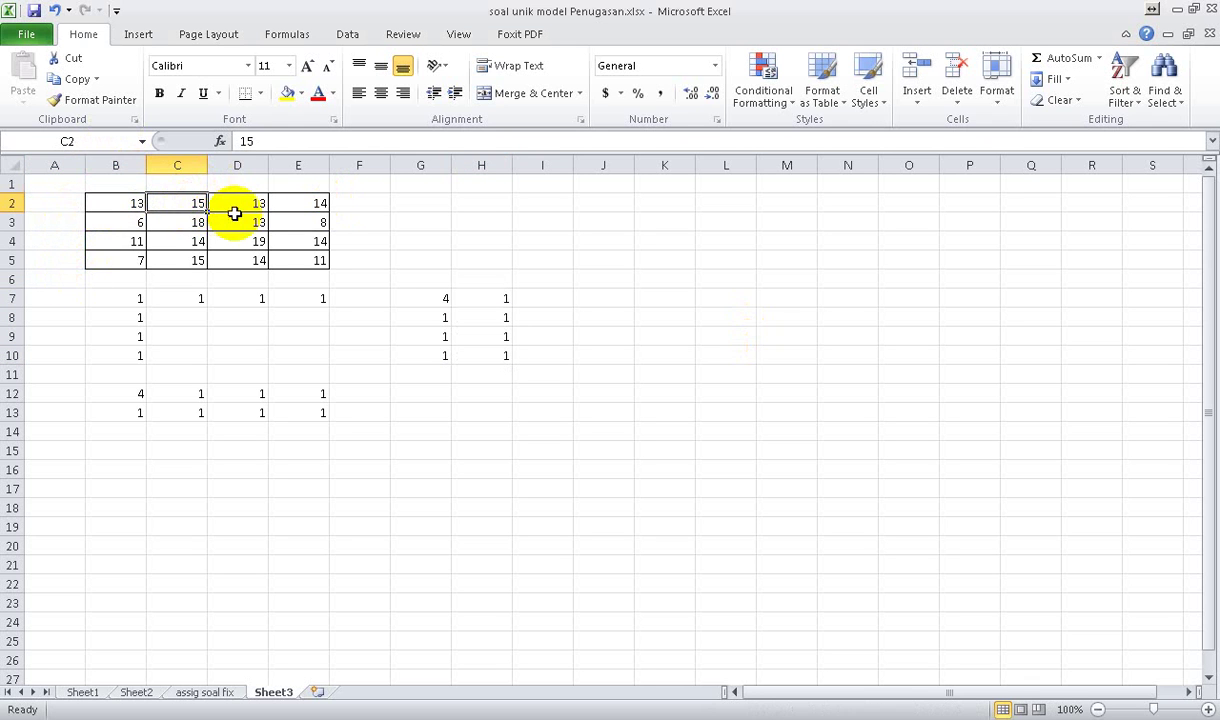
left_click(236, 207)
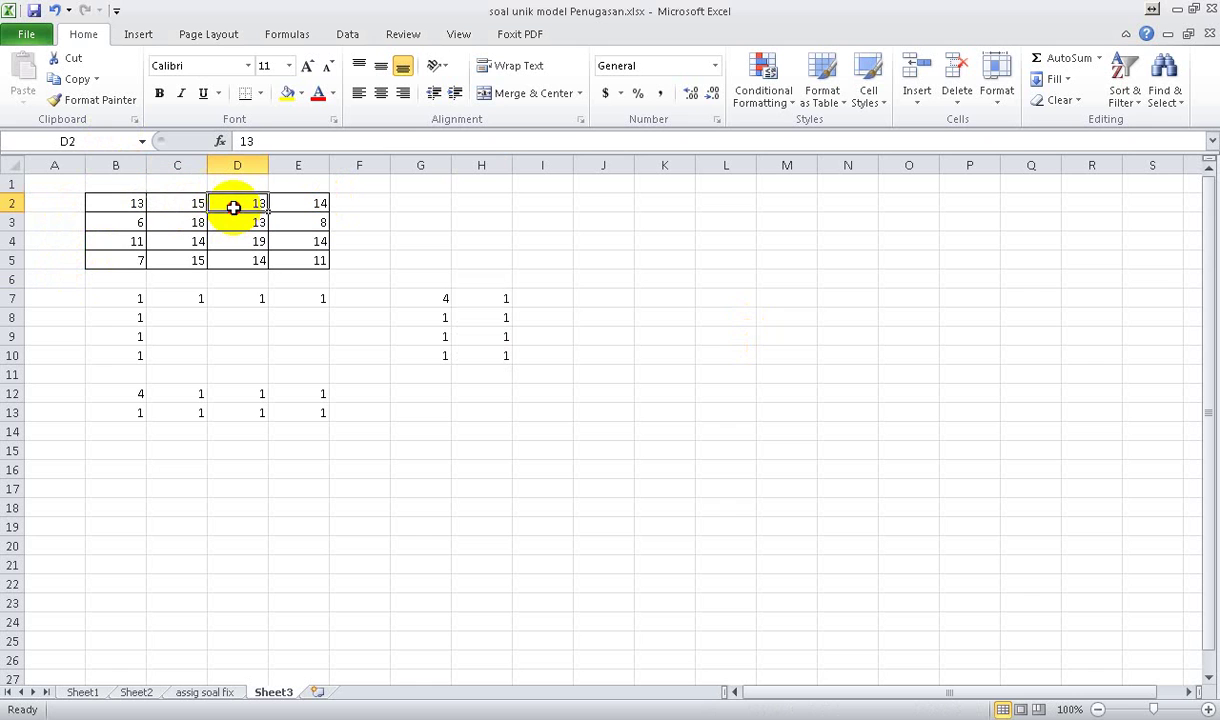
left_click(69, 207)
left_click(110, 187)
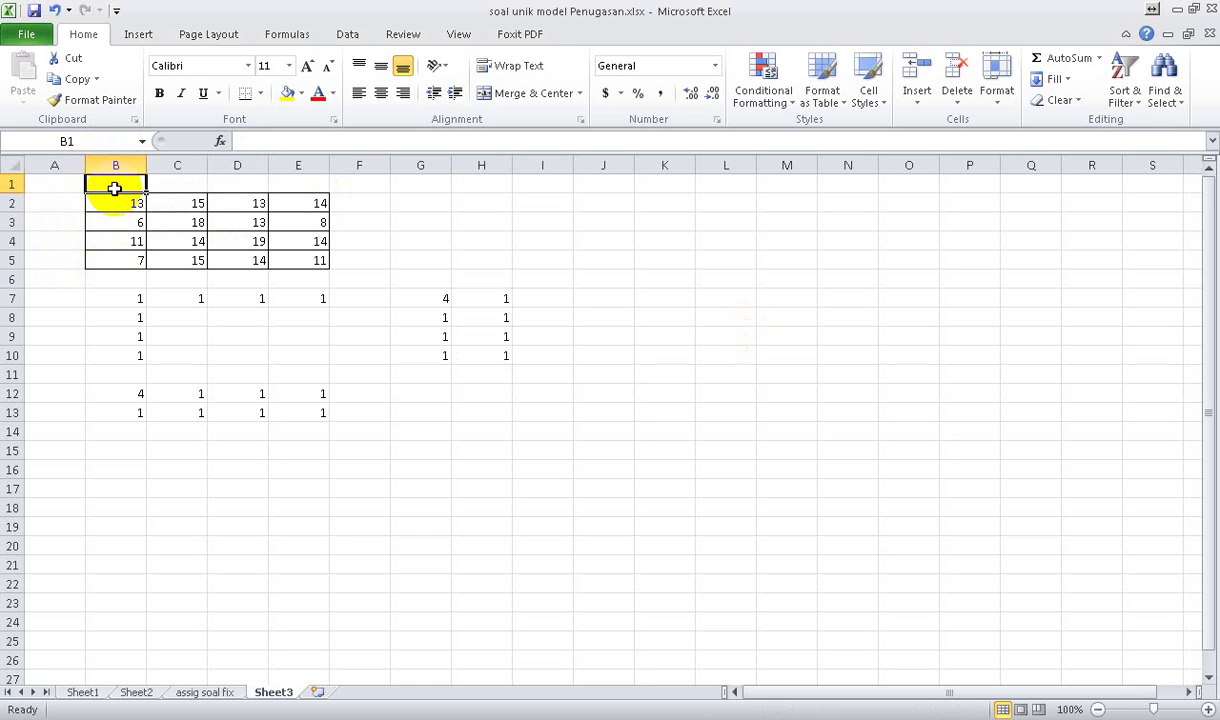
left_click(123, 207)
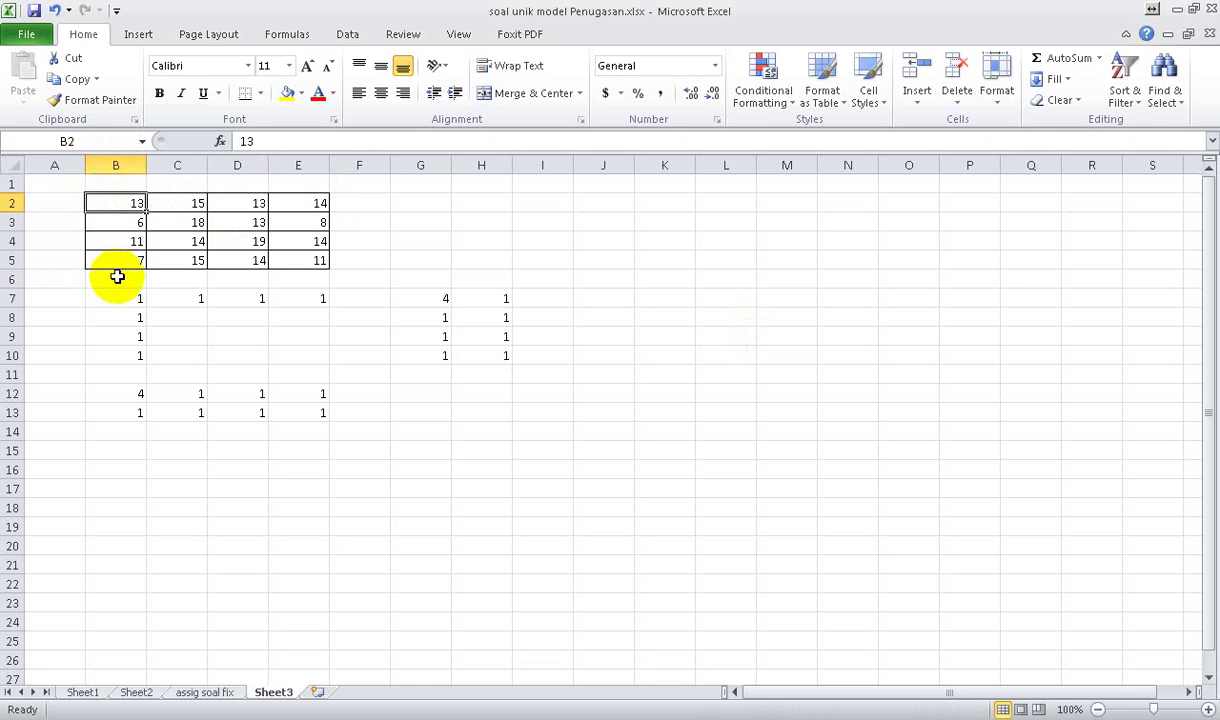
left_click_drag(123, 225, 66, 231)
left_click(62, 236)
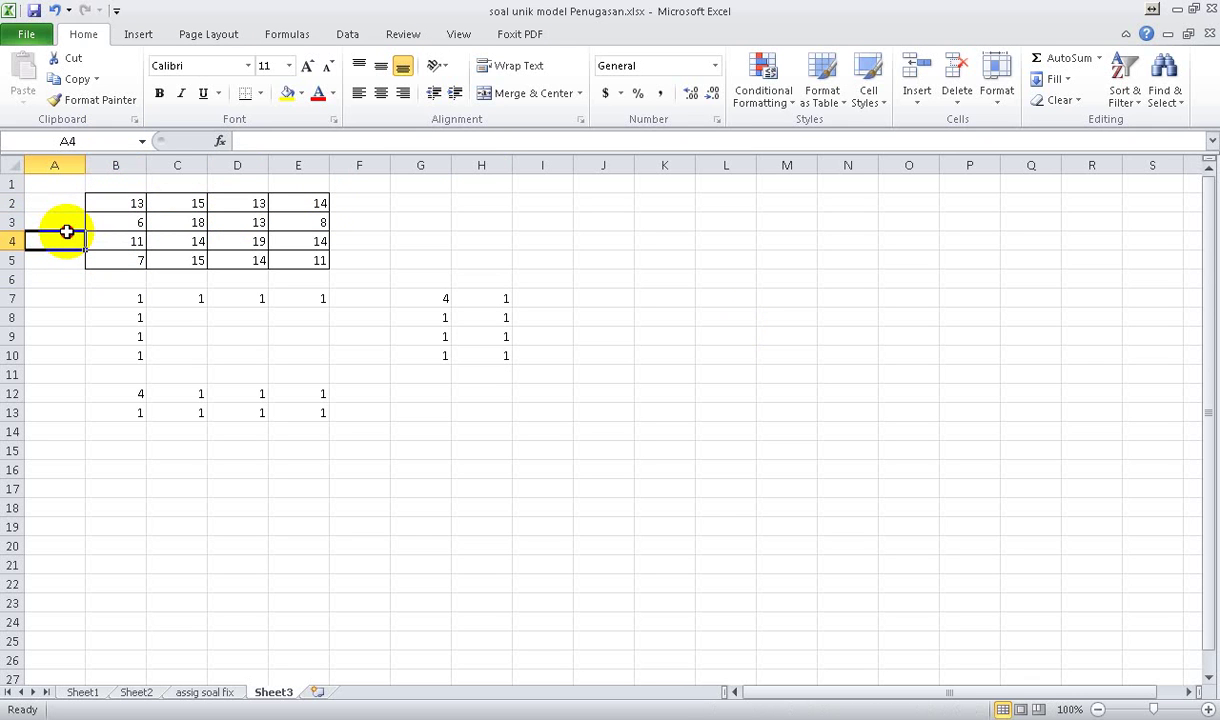
left_click(70, 223)
left_click(126, 187)
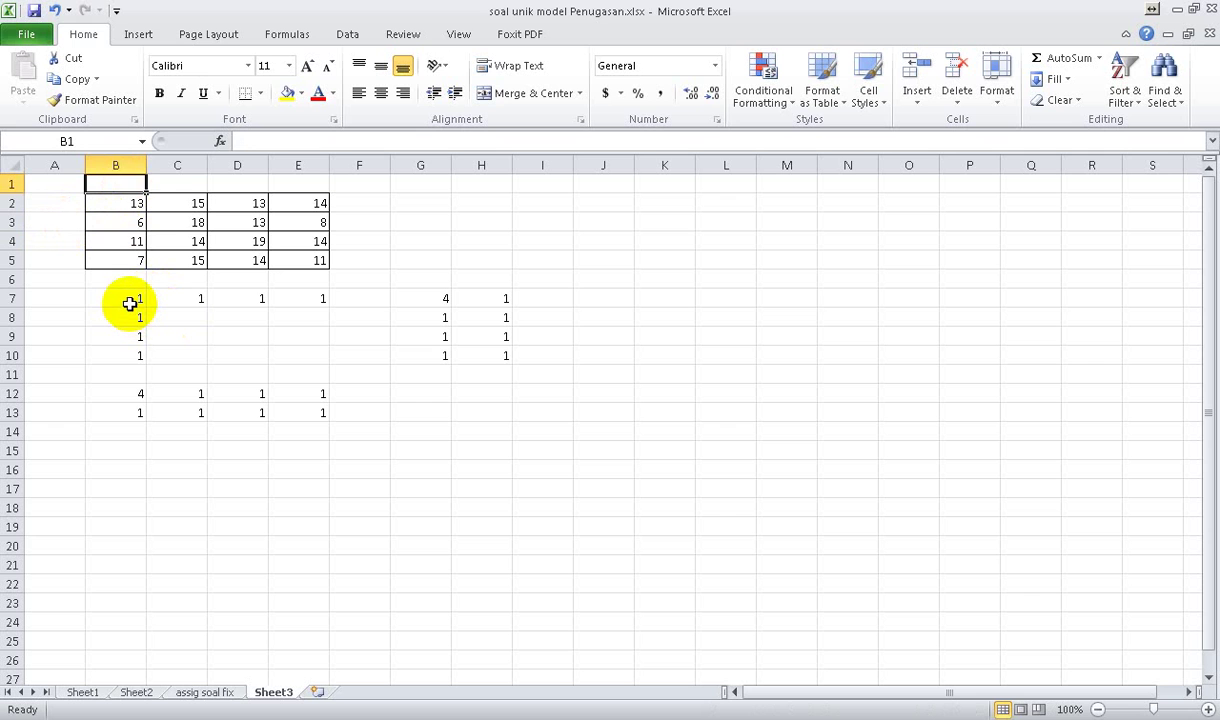
Fill the decision grid B7:E10 with yellow.
left_click(129, 304)
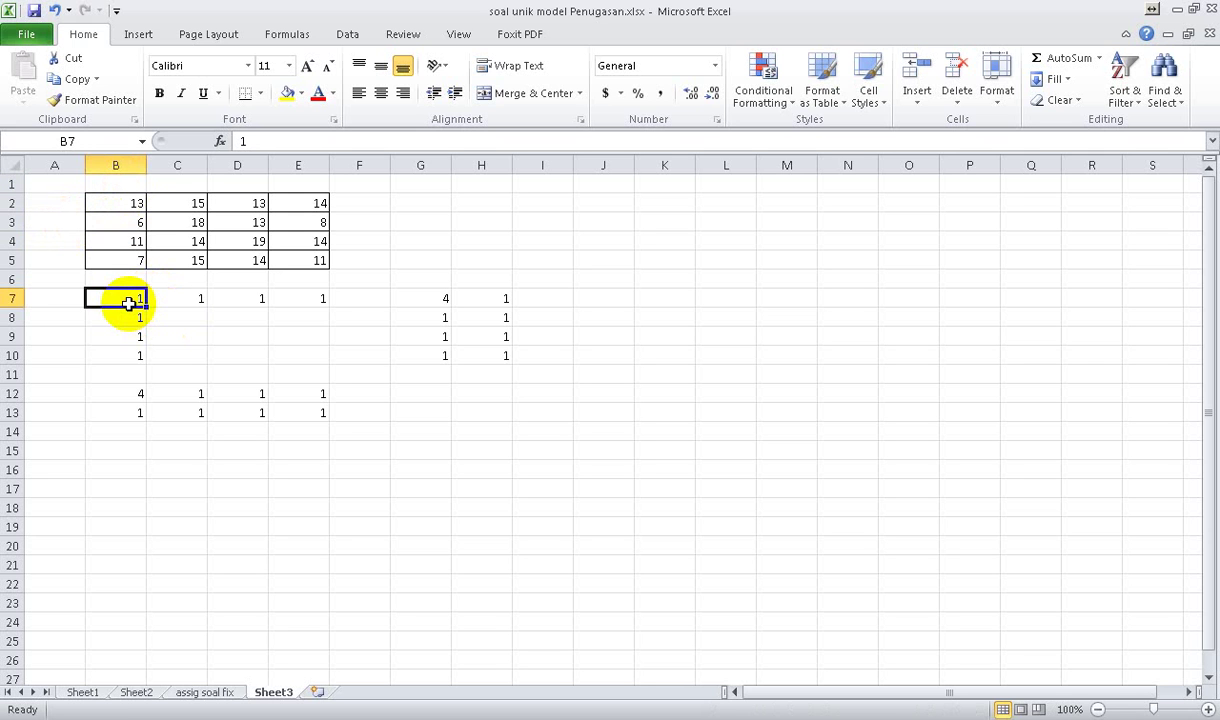
left_click_drag(129, 304, 123, 316)
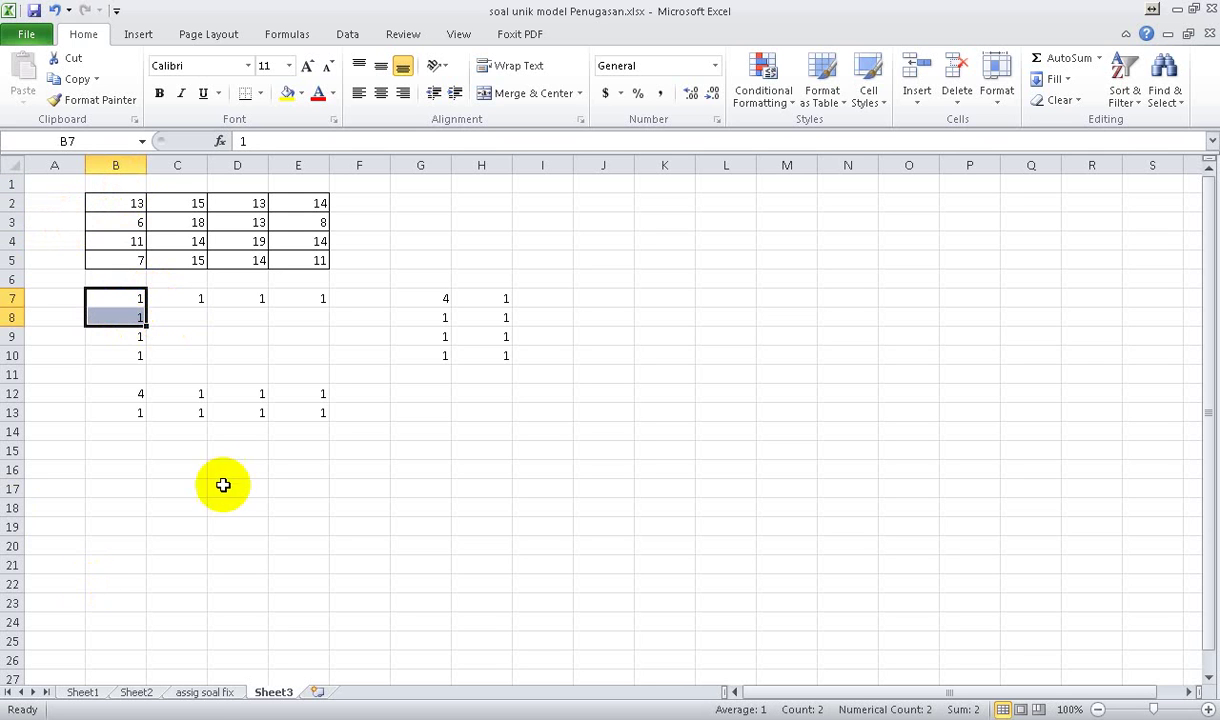
left_click_drag(122, 300, 313, 357)
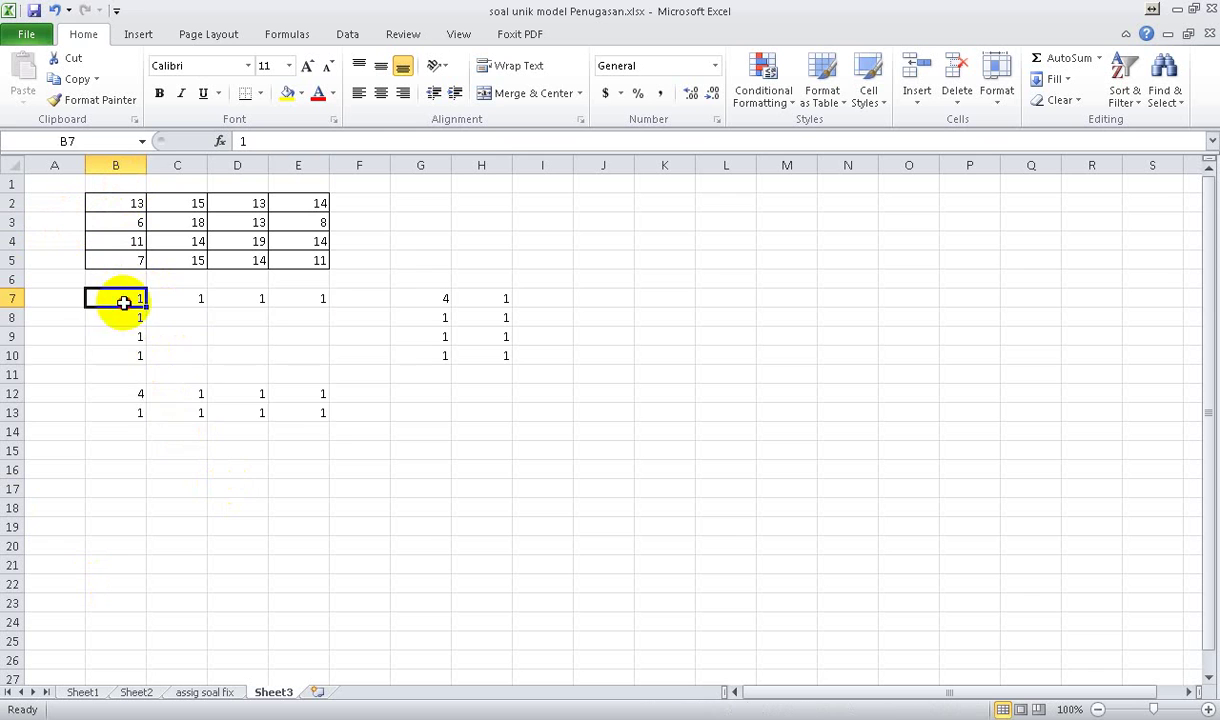
left_click(286, 92)
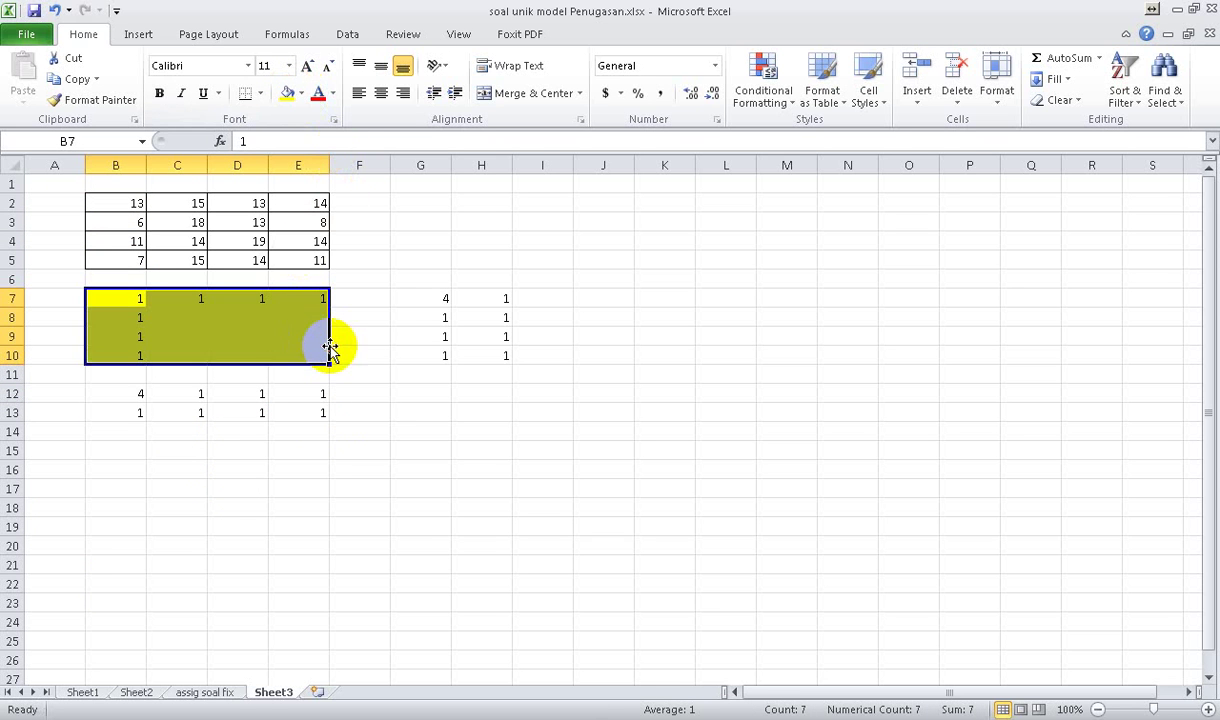
Apply All Borders to every cell of the B7:E10 grid.
left_click(261, 94)
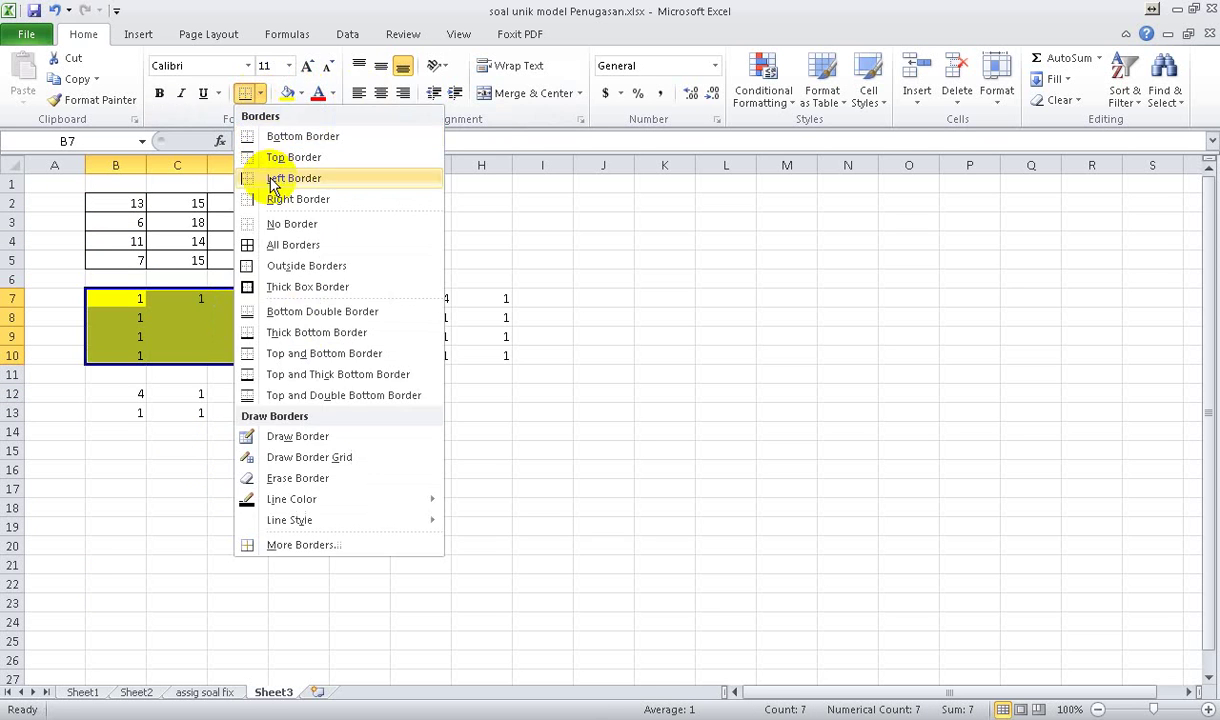
left_click(263, 240)
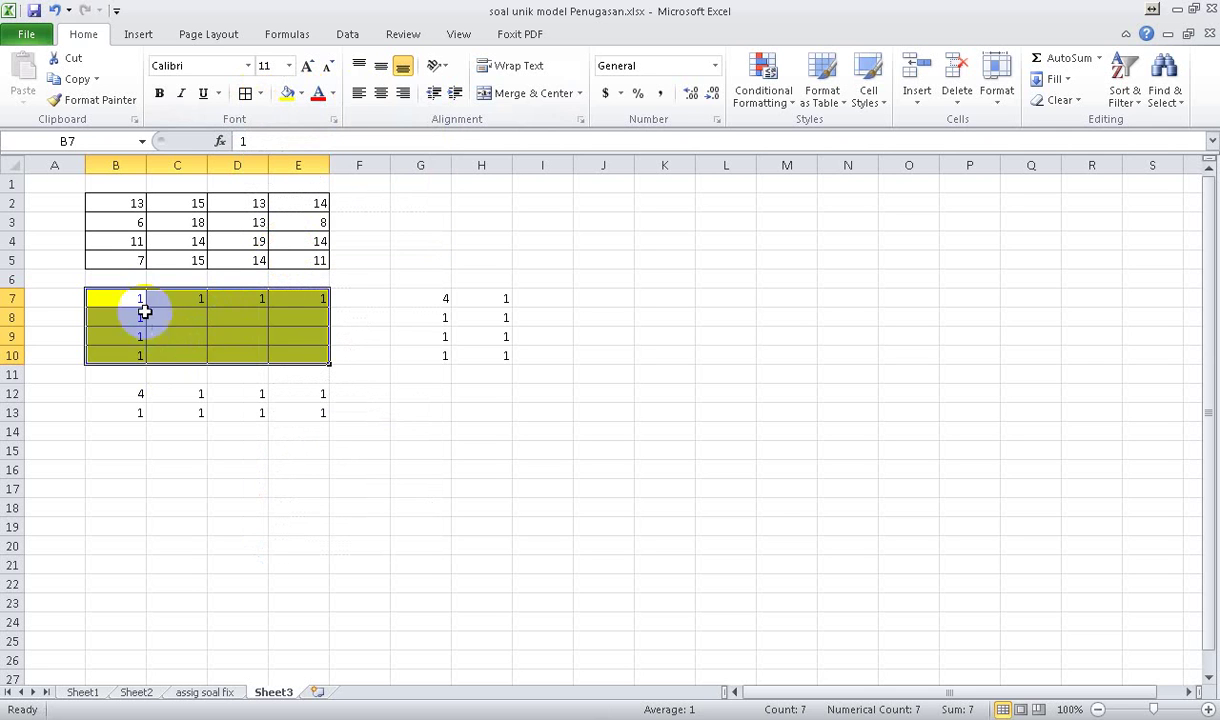
mouse_move(138, 300)
left_mouse_down()
mouse_move(263, 348)
mouse_move(127, 301)
left_mouse_up()
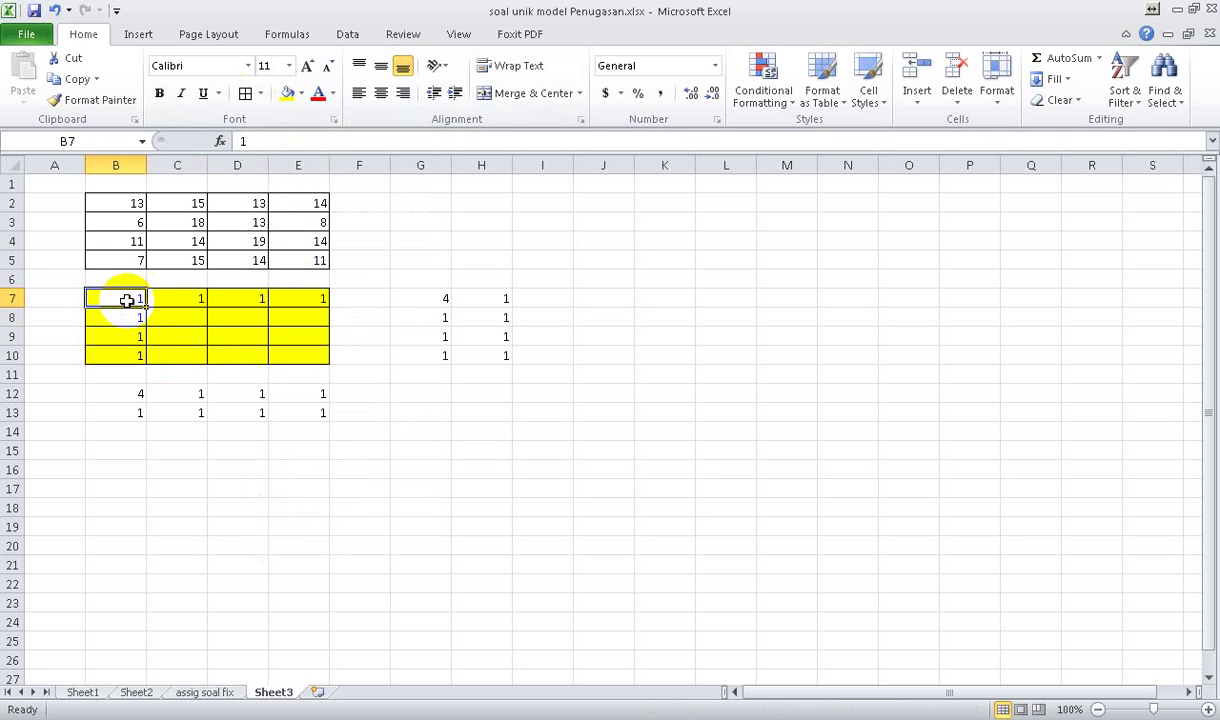
Enter 0 in B7 and fill it across B7:E10 so every decision cell is 0.
type("0")
left_click(169, 330)
left_click(136, 300)
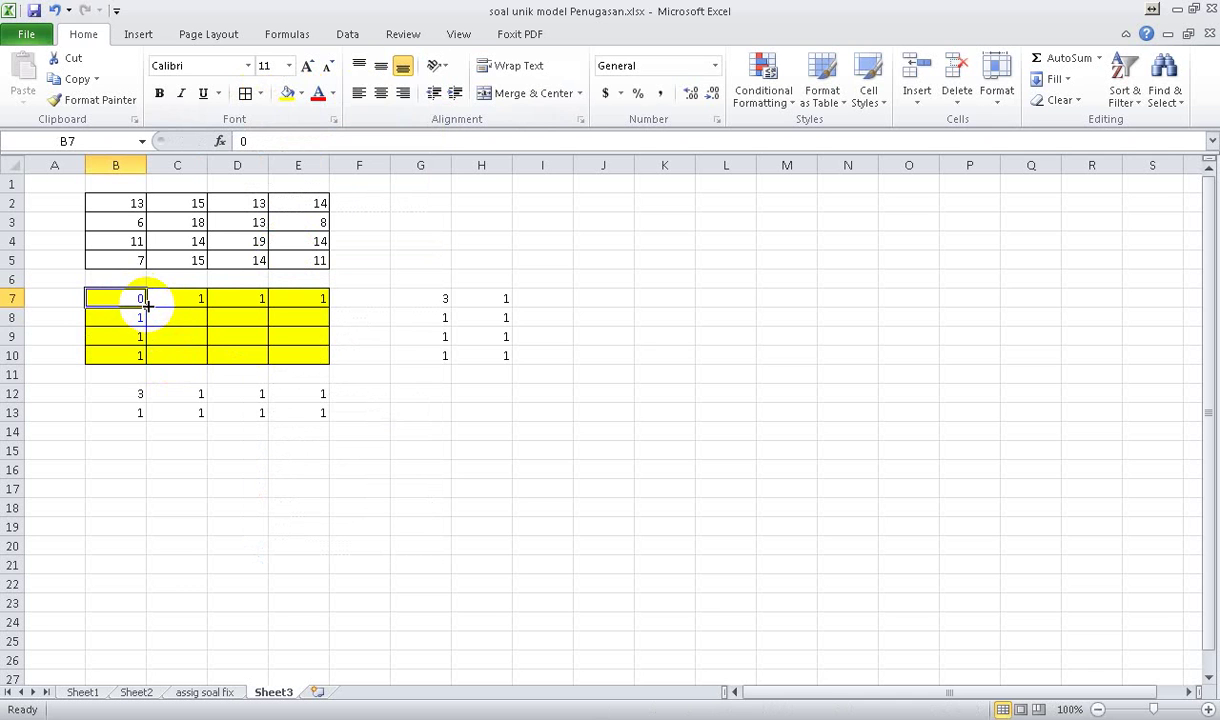
mouse_move(147, 305)
left_mouse_down()
mouse_move(149, 357)
mouse_move(308, 333)
left_mouse_up()
left_click(420, 316)
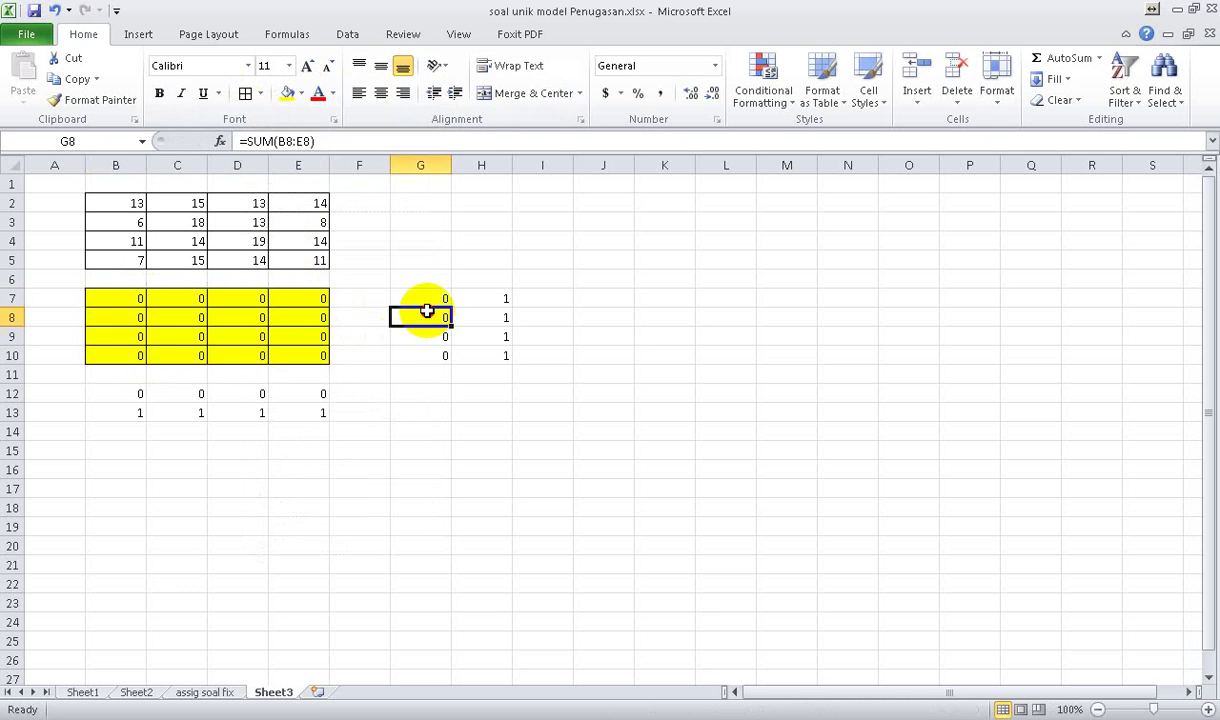
Set B8 to 1 and check the column B costs.
left_click(135, 318)
type("1")
key("Tab")
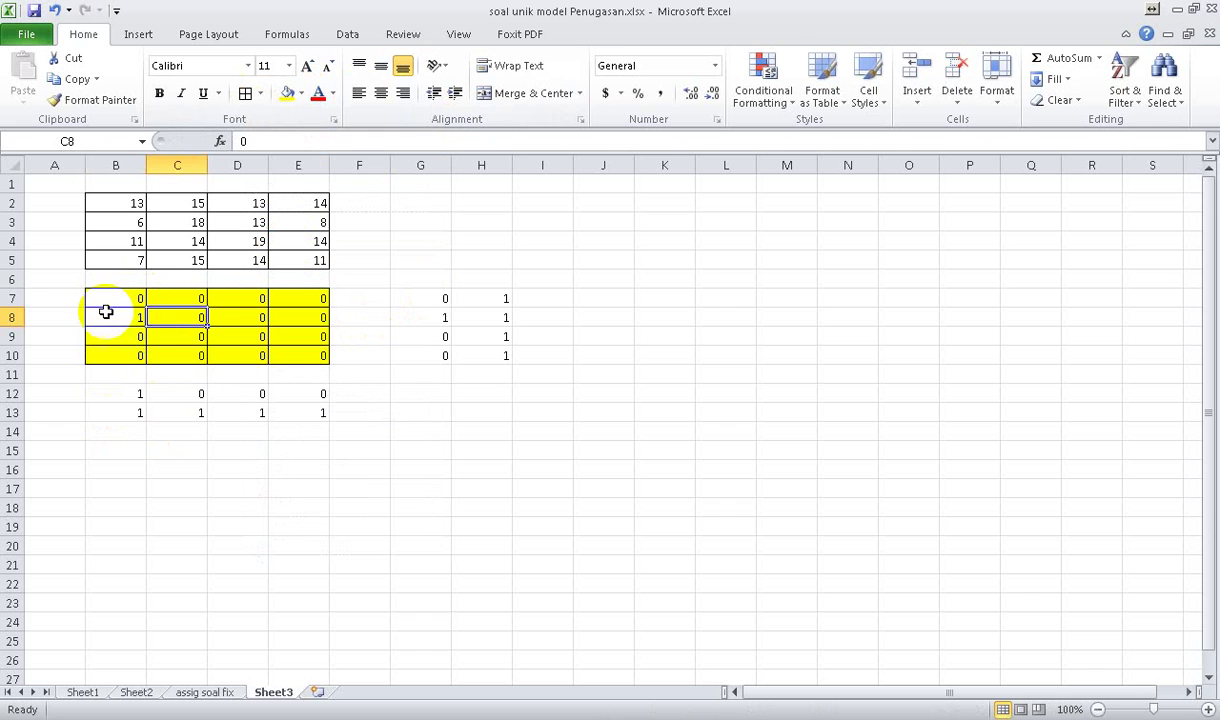
left_click(54, 312)
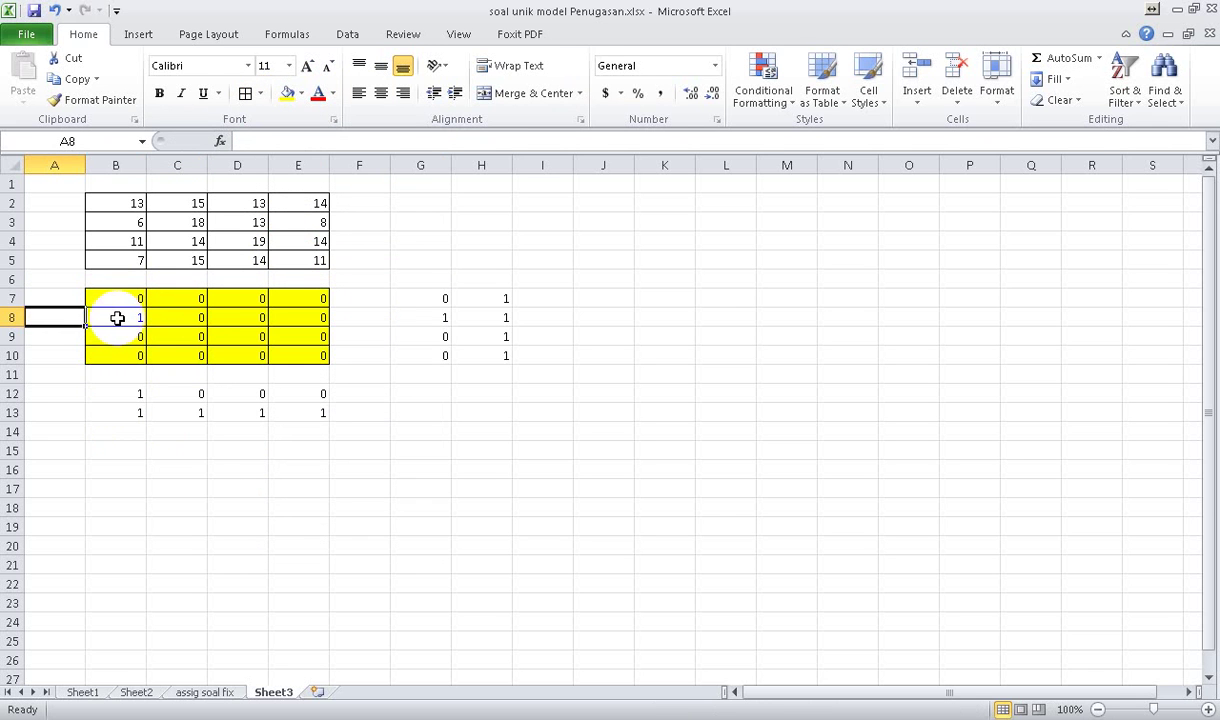
left_click(122, 278)
left_click_drag(122, 278, 139, 227)
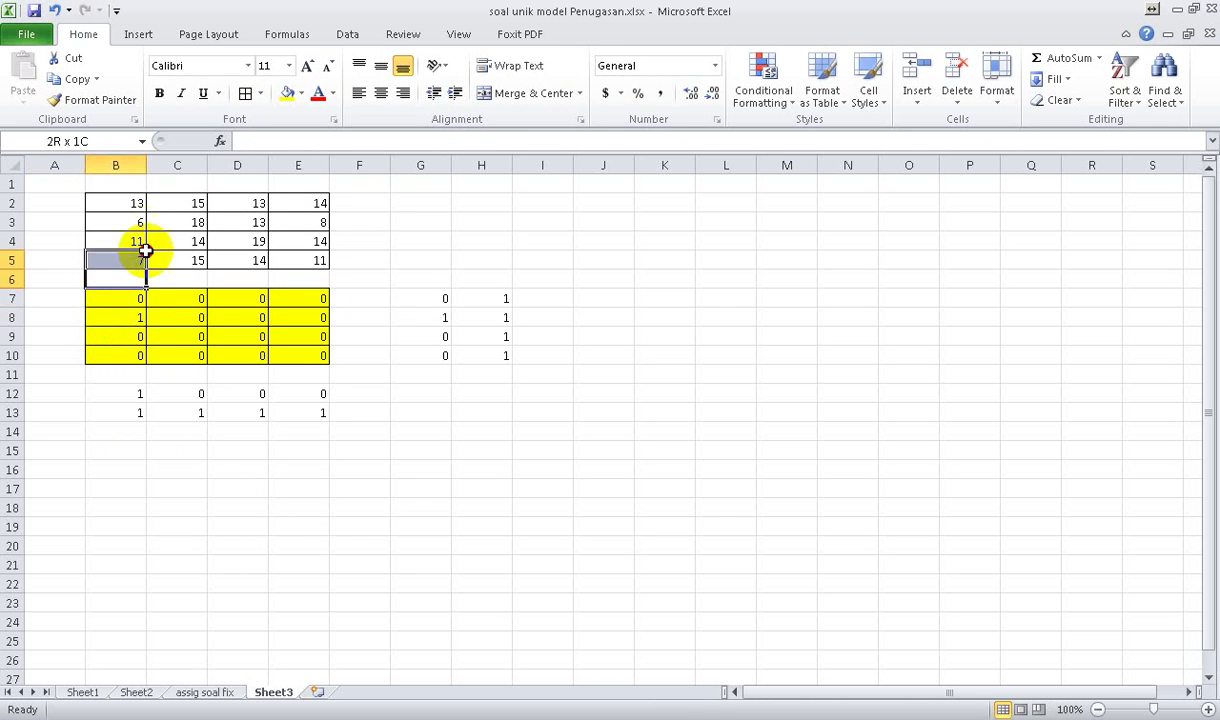
left_click(137, 222)
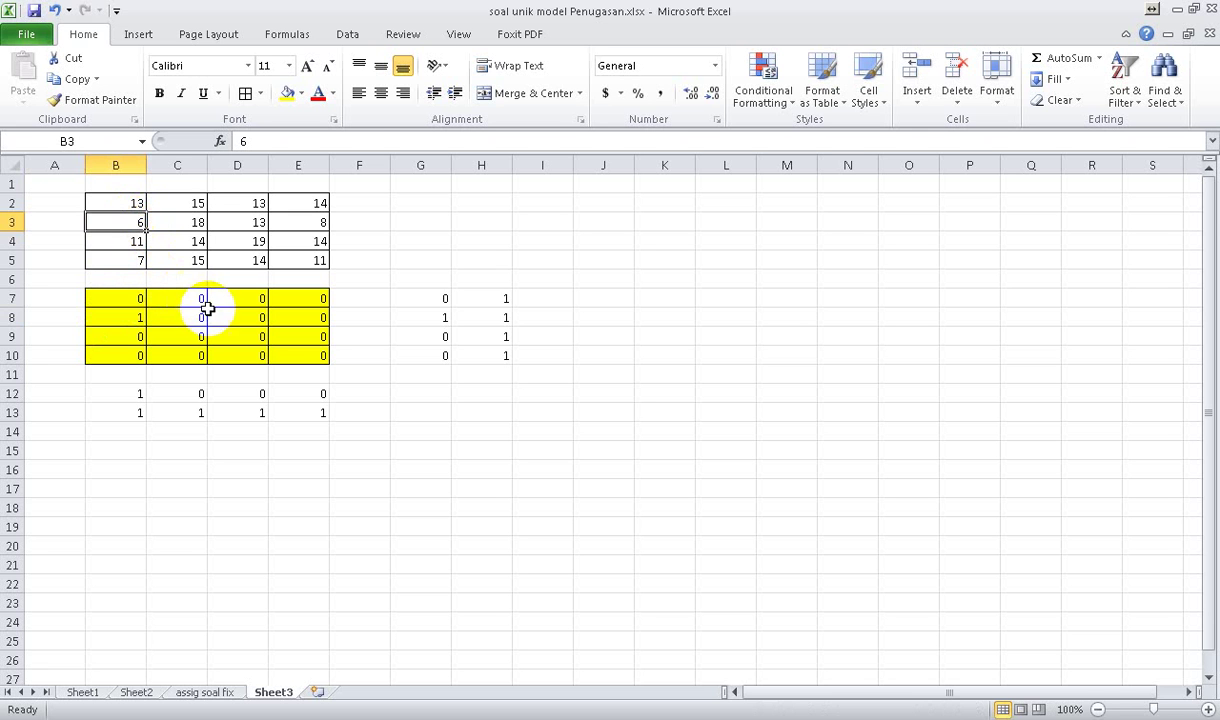
Set D9 to 1, check the cost 19 in D4, and zoom in.
left_click(244, 337)
type("1")
key("super")
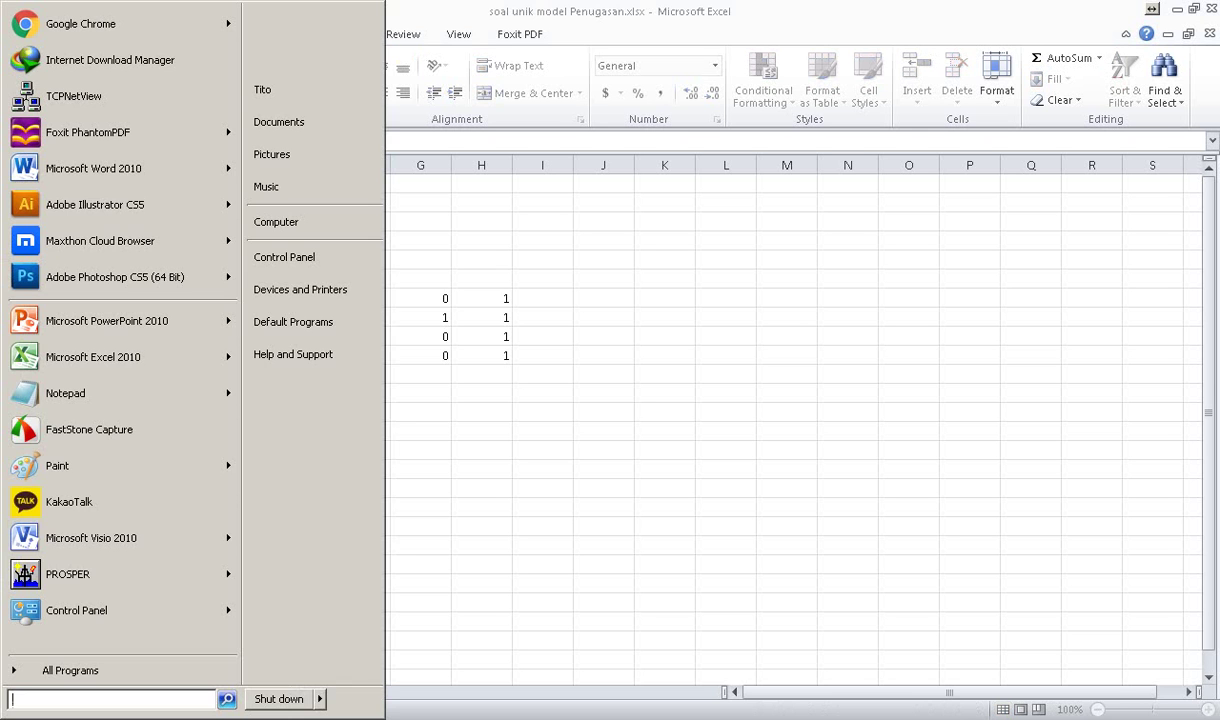
key("super")
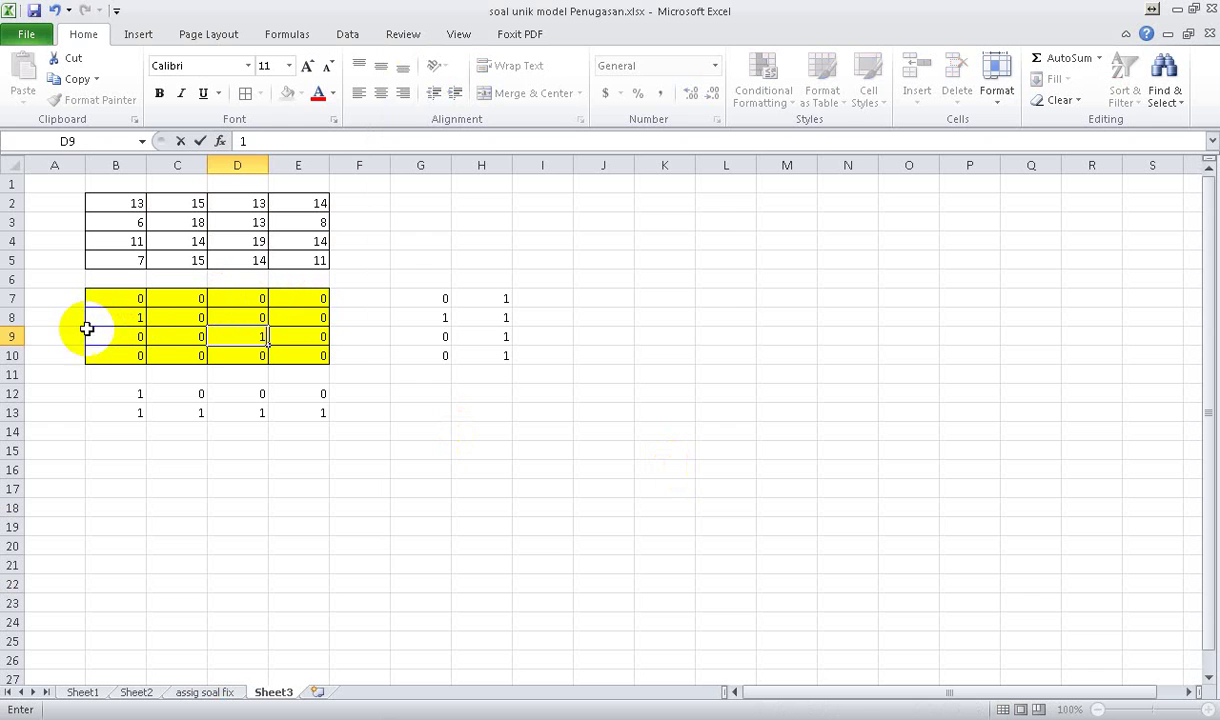
left_click(79, 336)
left_click(254, 281)
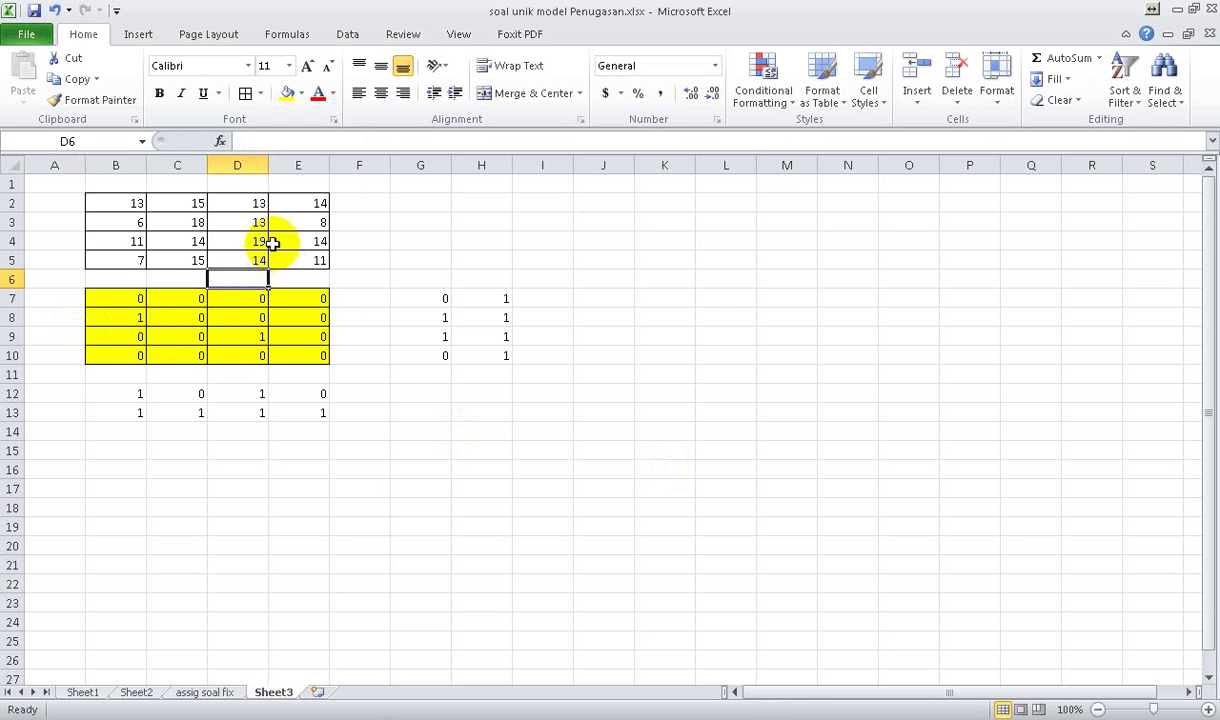
left_click(250, 244)
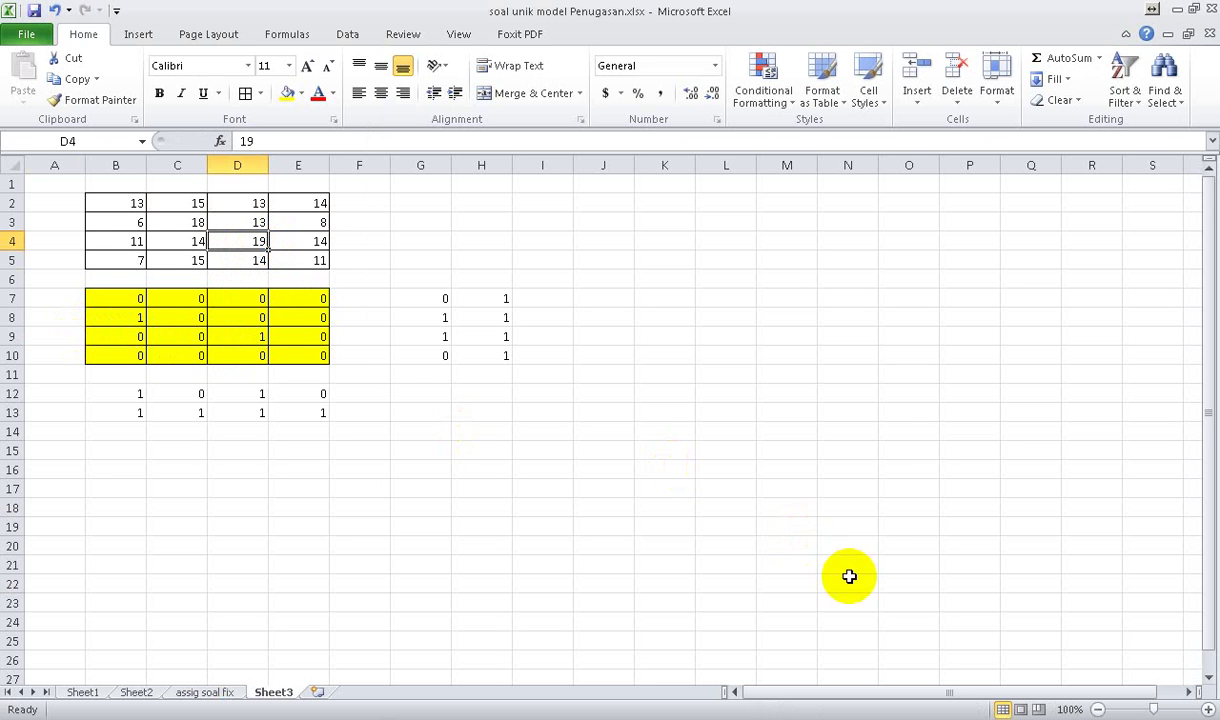
left_click(1208, 709)
left_click(1208, 709)
Zoom the sheet to 140% and label cell A13 as 'job'.
left_click(1208, 709)
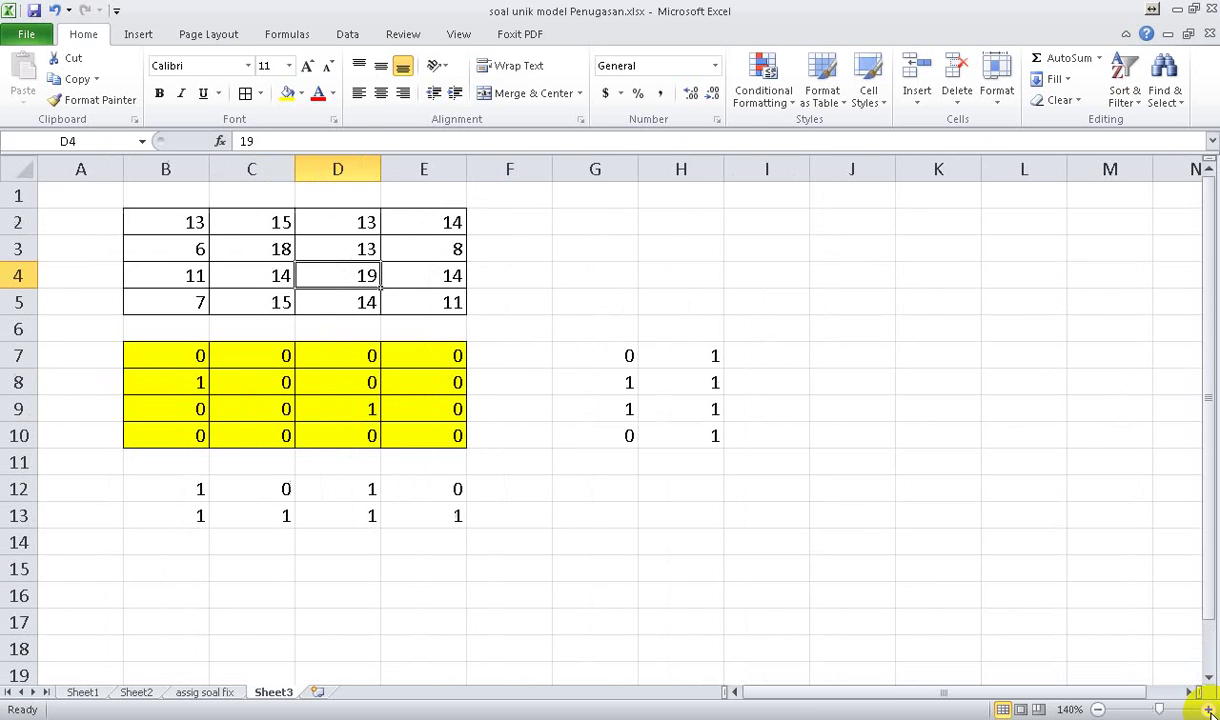
left_click(335, 455)
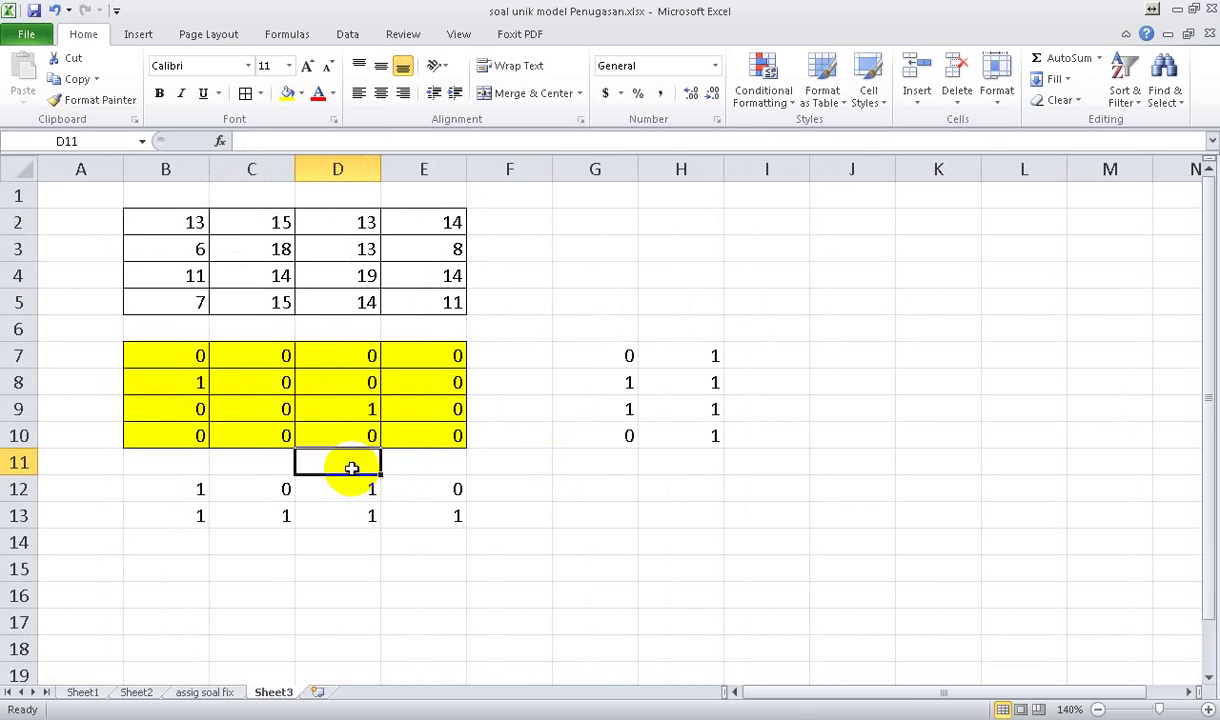
left_click(192, 512)
left_click(83, 521)
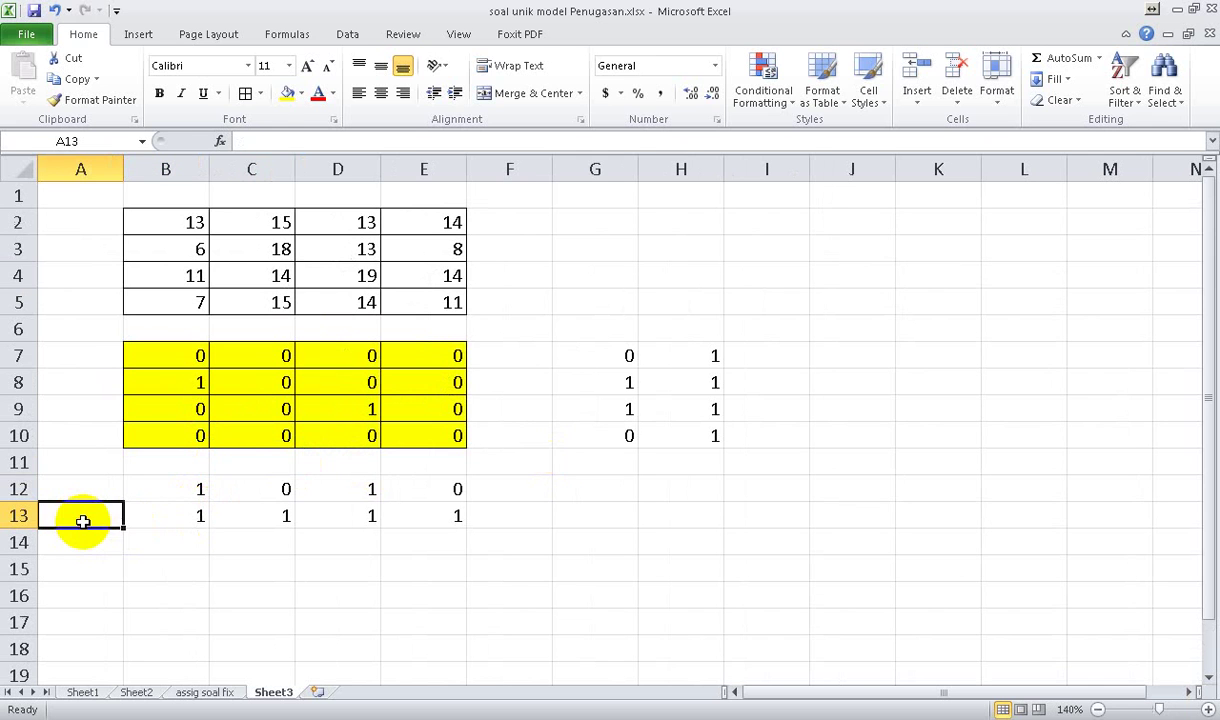
type("t")
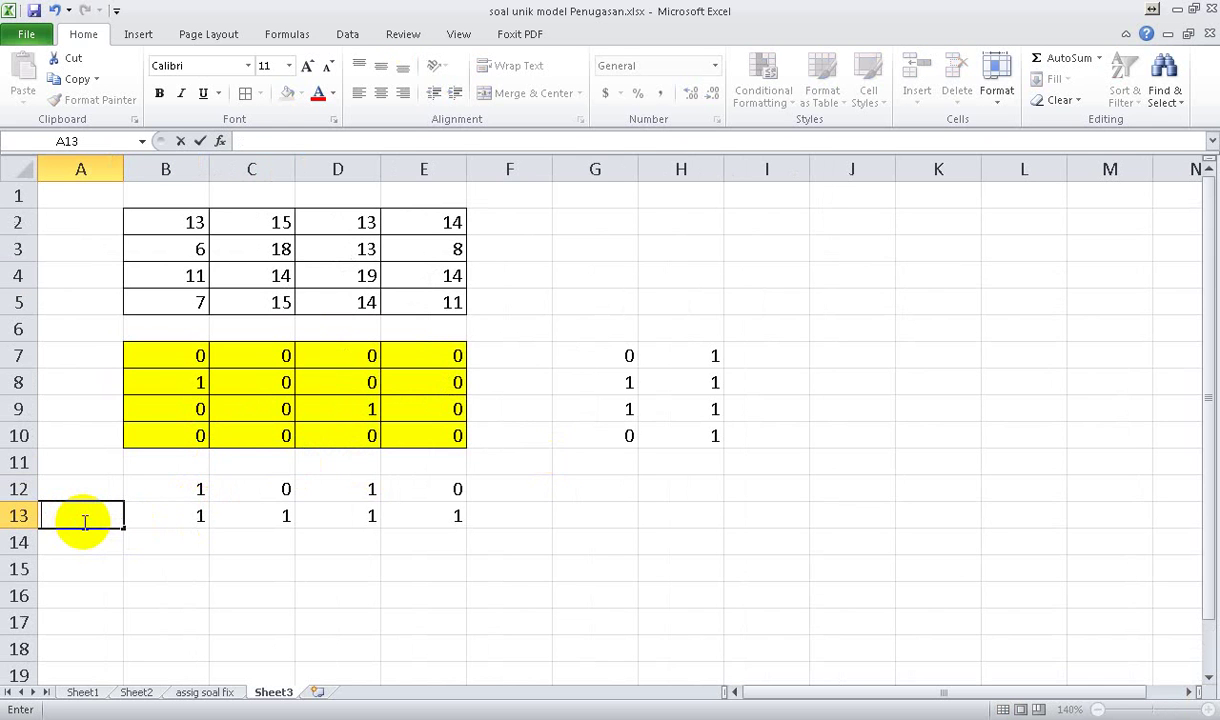
key("Tab")
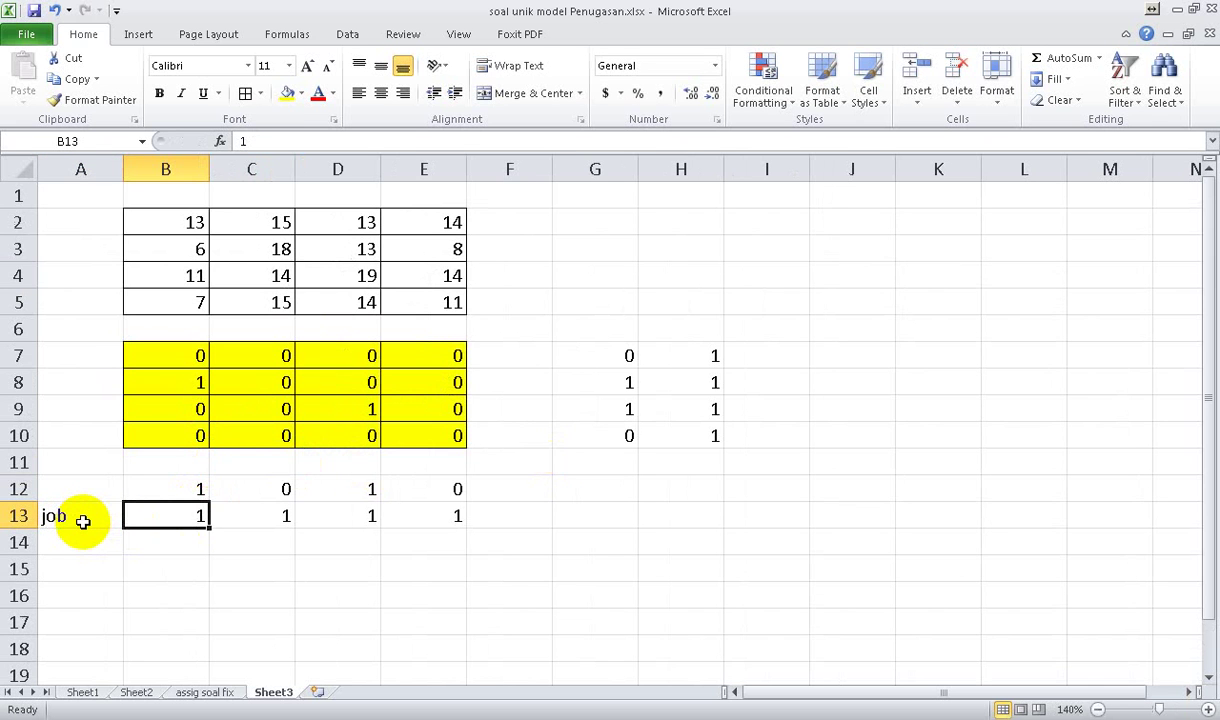
key("Right")
key("Right")
key("Right")
key("Right")
key("Up")
key("Up")
key("Up")
key("Up")
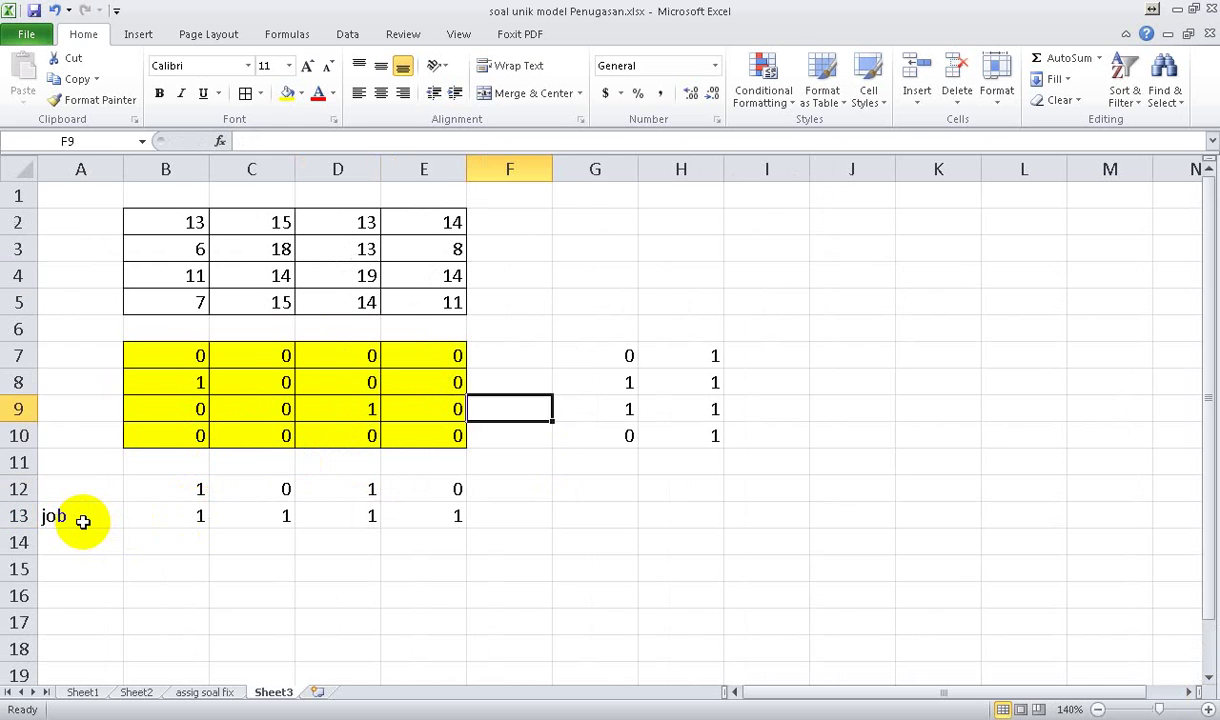
key("Right")
key("Right")
key("Up")
key("Up")
key("Down")
key("Down")
key("Down")
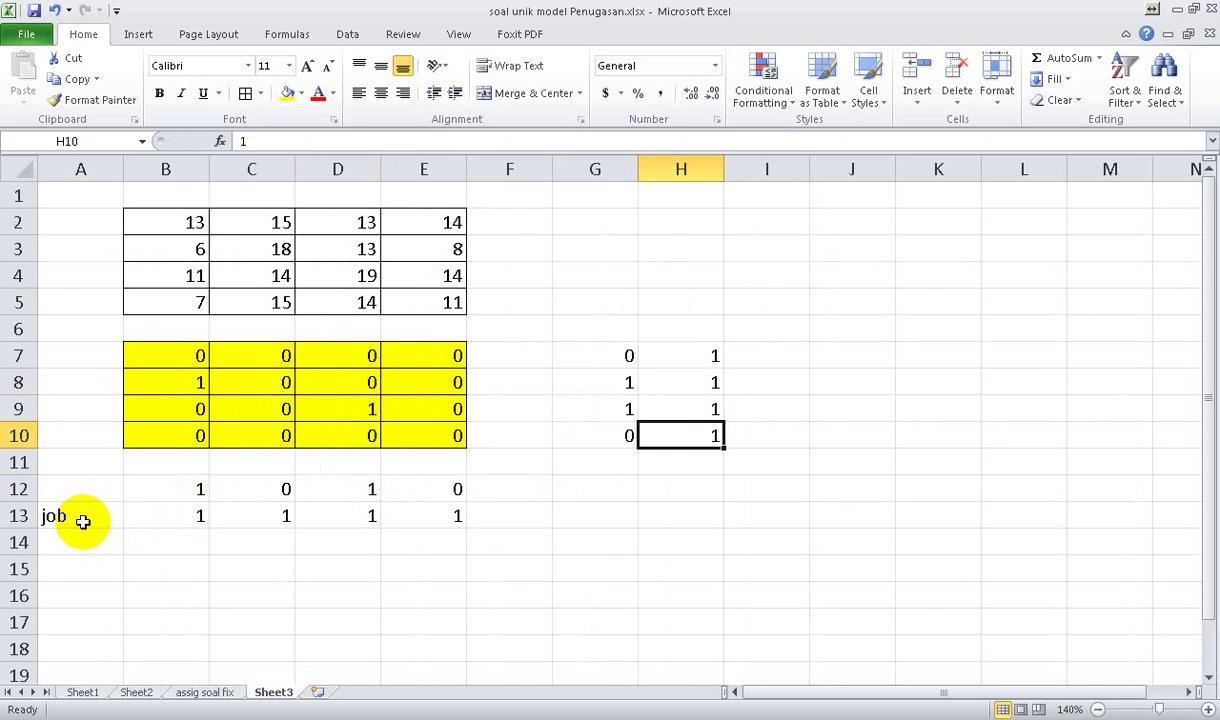
Give the requirement values in B13:E13 and H7:H10 a red font.
left_click_drag(172, 514, 440, 530)
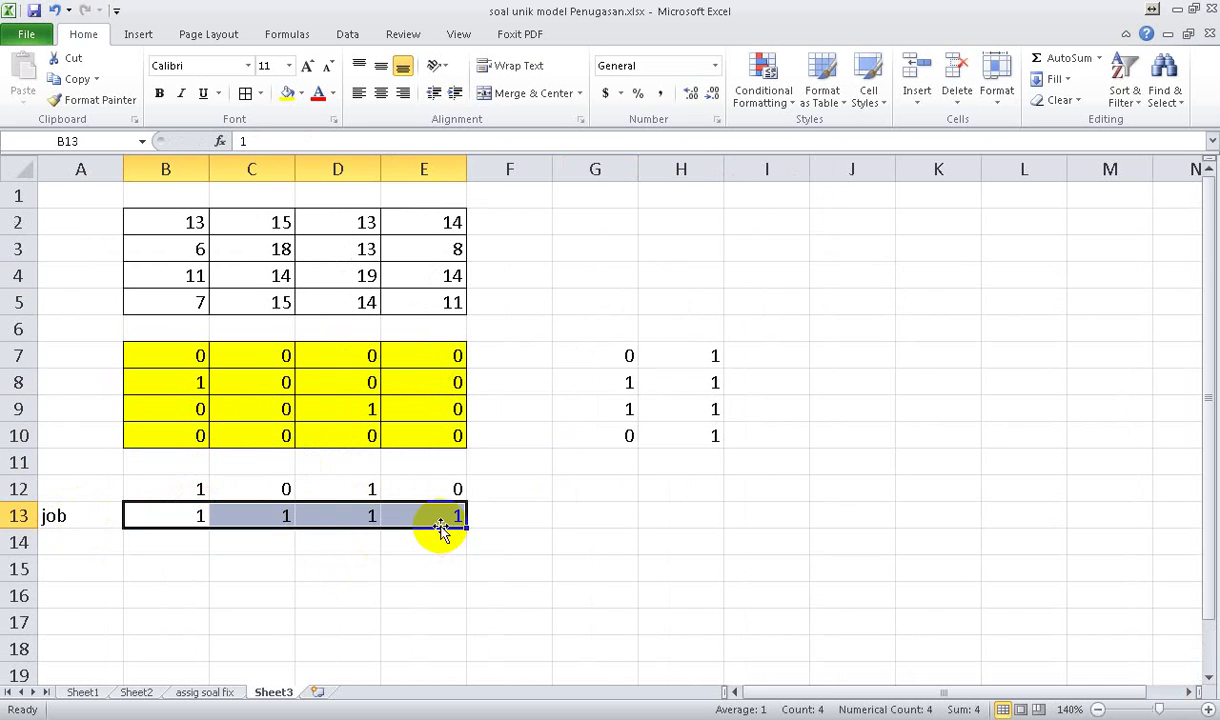
left_click(317, 92)
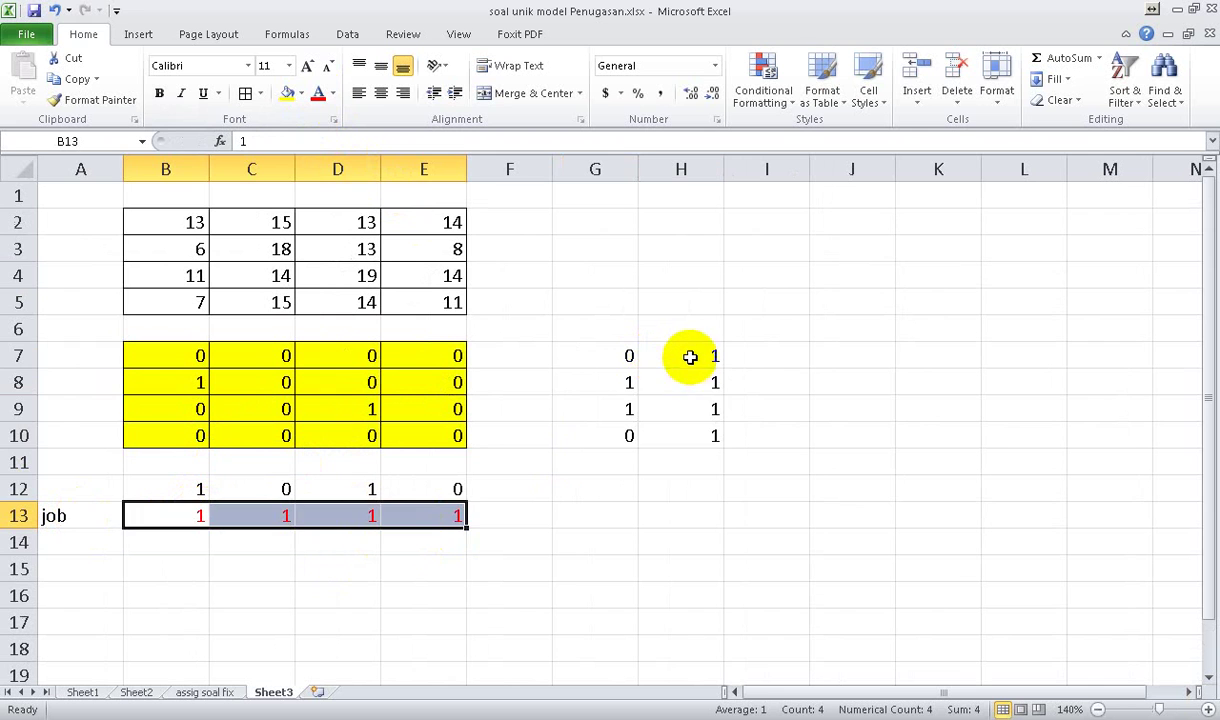
left_click_drag(690, 357, 700, 440)
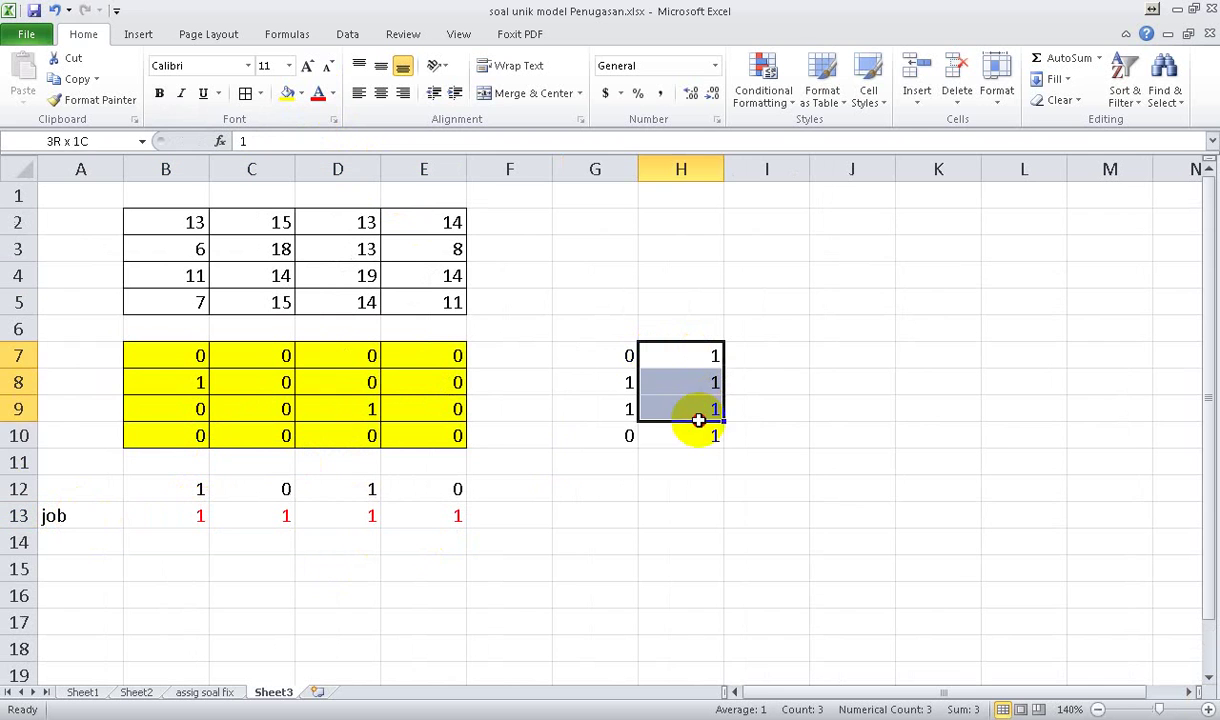
left_click(317, 92)
left_click(626, 357)
Cancel the stray 2 in the total cell and enter 1 in B7 and D7.
type("2")
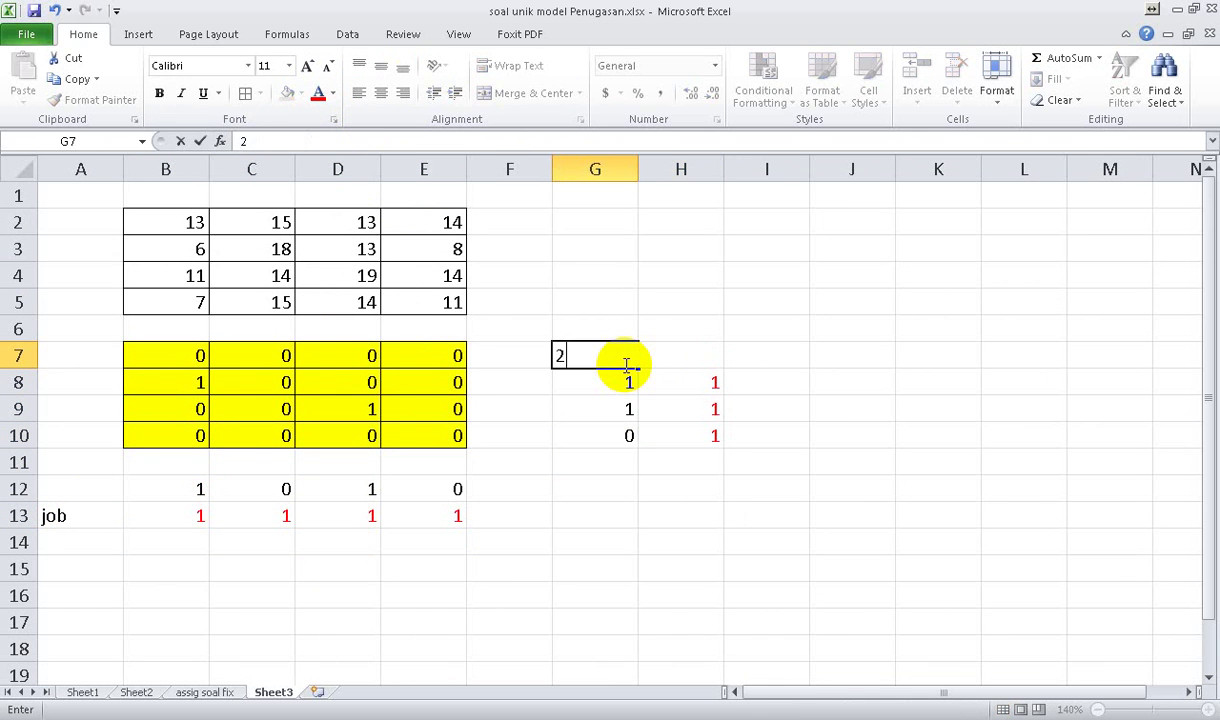
key("Escape")
key("Left")
key("Left")
key("Left")
key("Left")
key("Left")
type("1")
key("Tab")
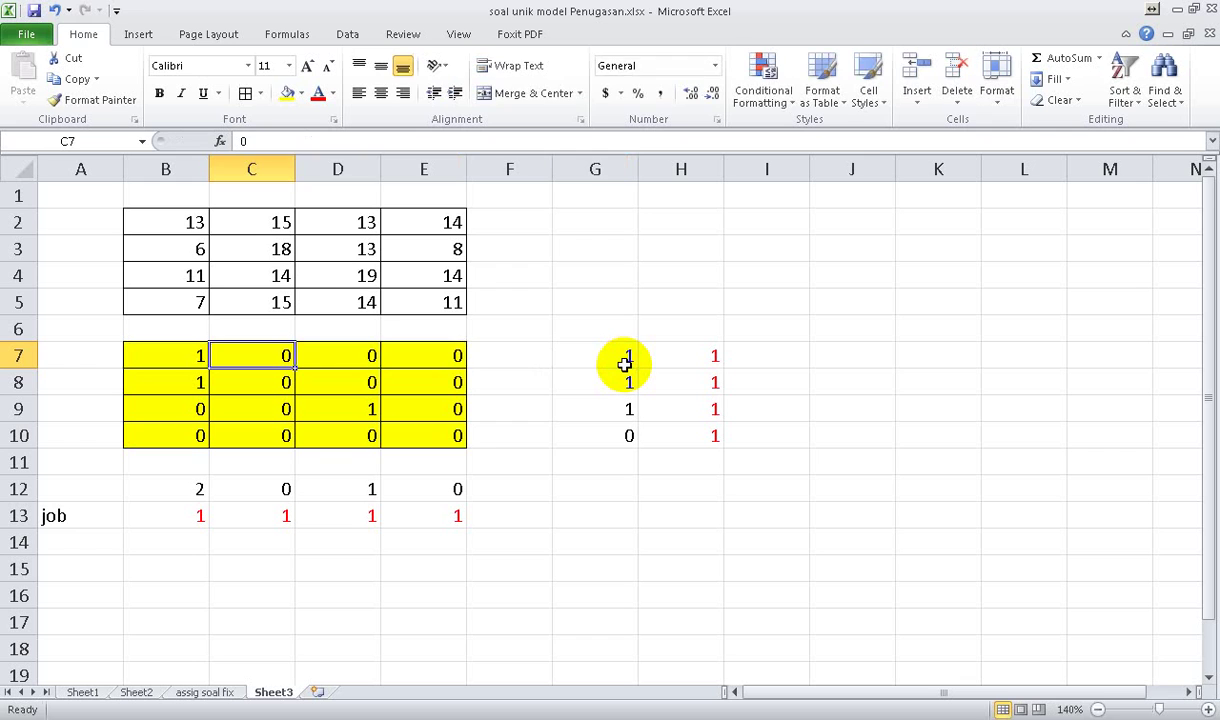
key("Tab")
type("1")
key("Tab")
key("Tab")
key("Tab")
key("Left")
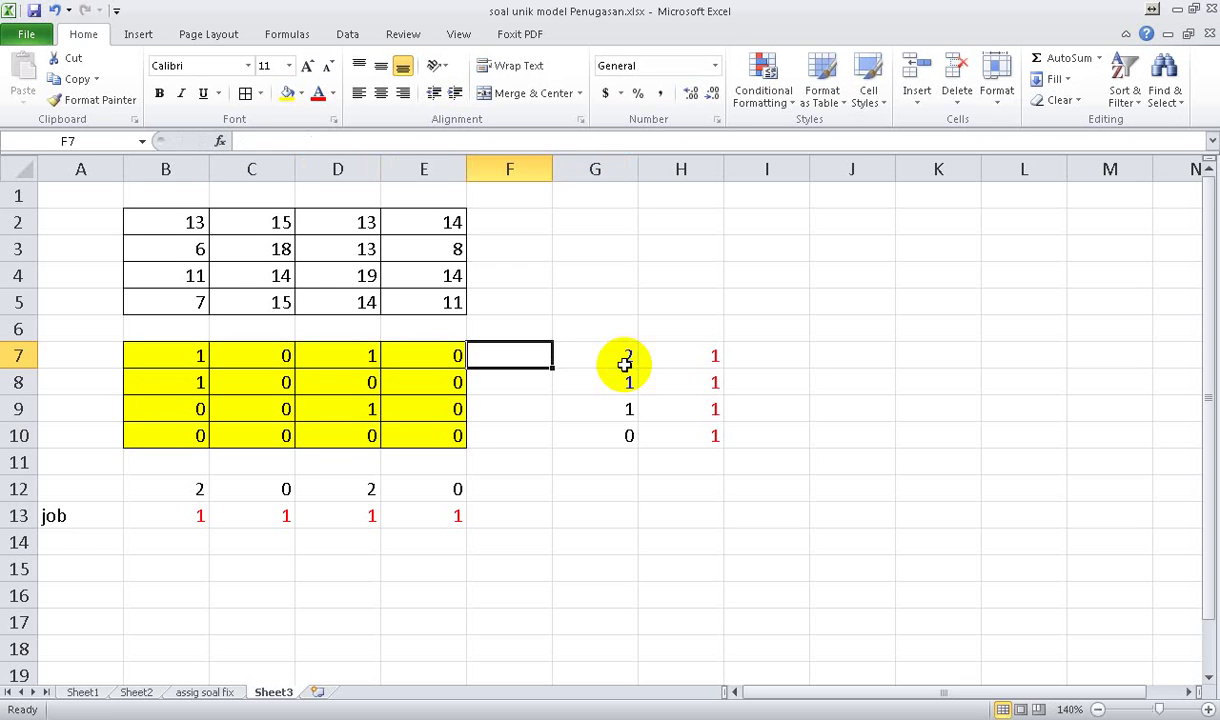
key("Left")
key("Left")
Check the row 7 and column B SUM totals against the grid values.
left_click(626, 364)
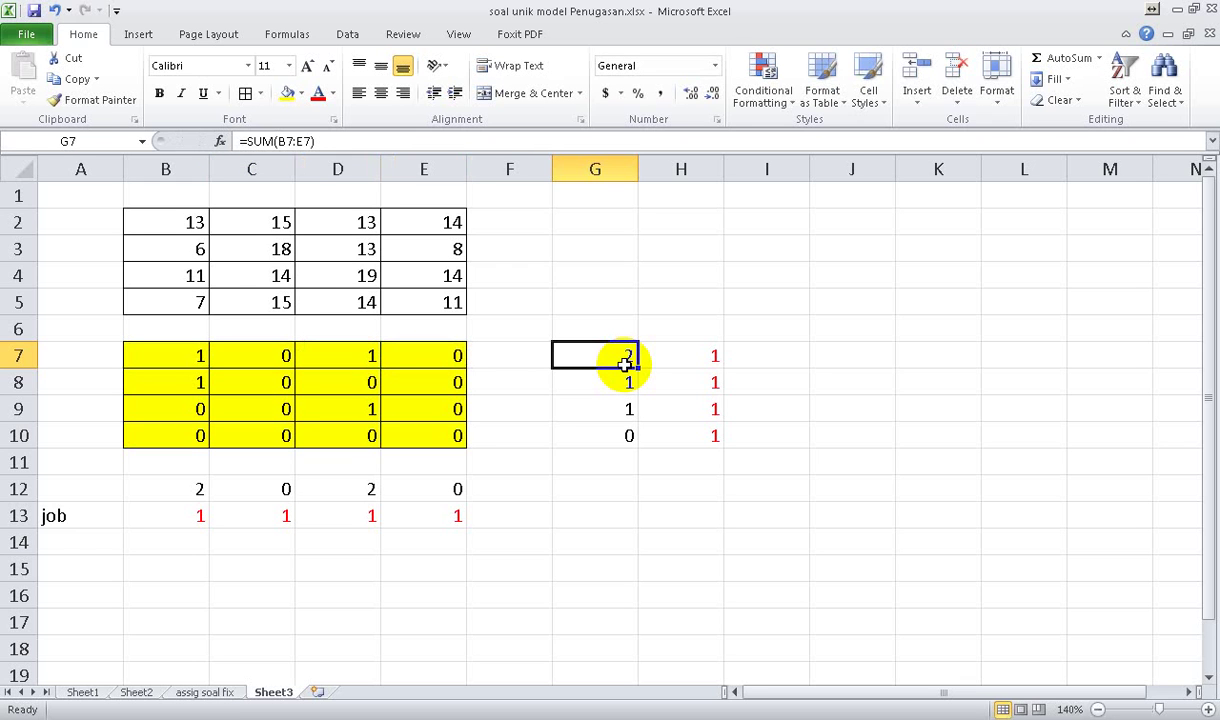
left_click_drag(200, 358, 418, 366)
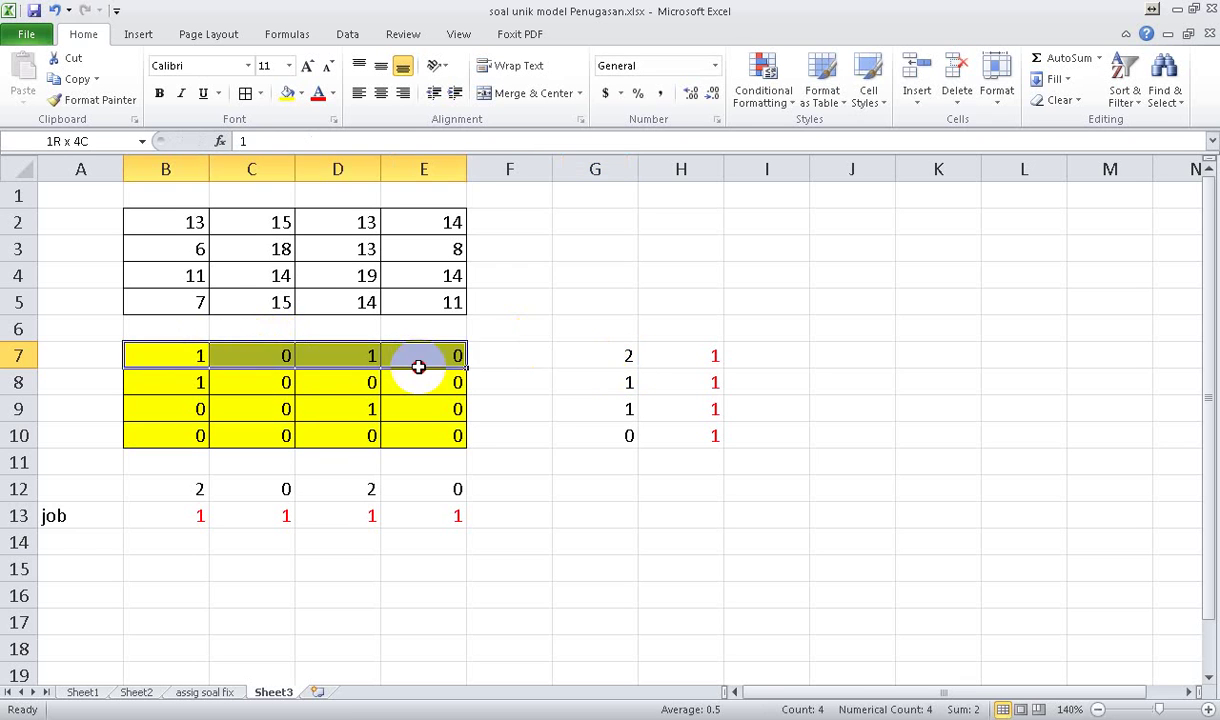
left_click(622, 352)
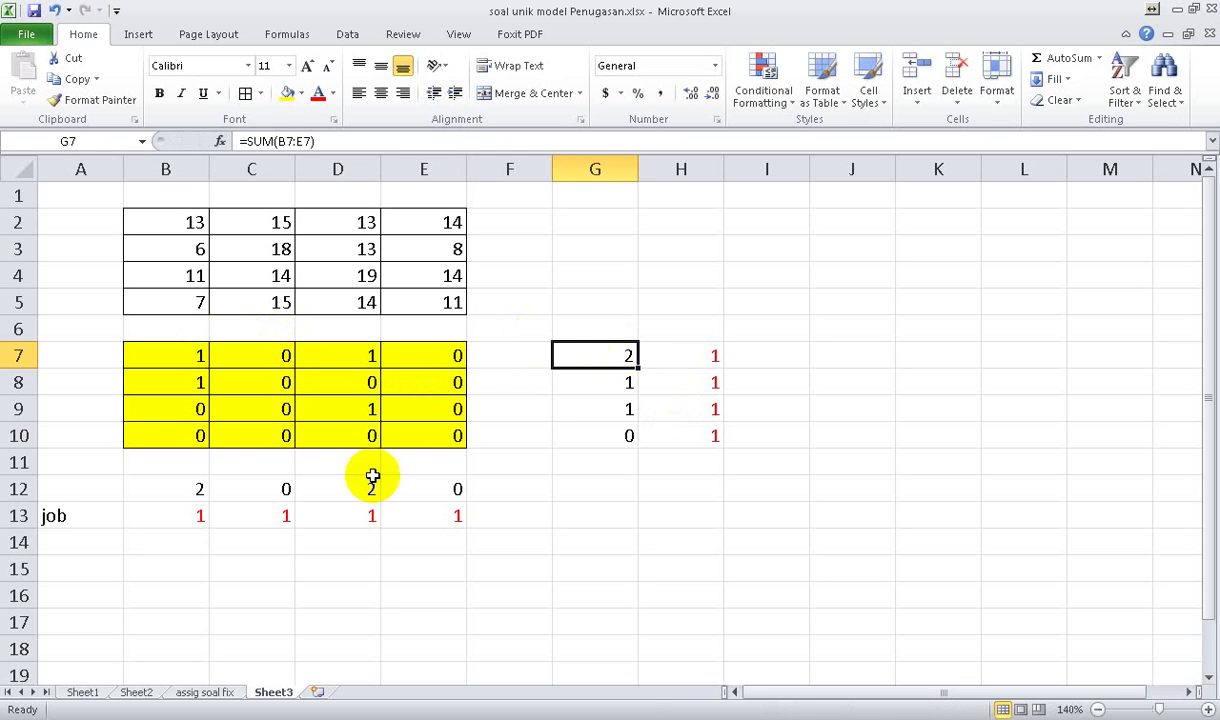
left_click(205, 488)
left_click_drag(180, 358, 187, 433)
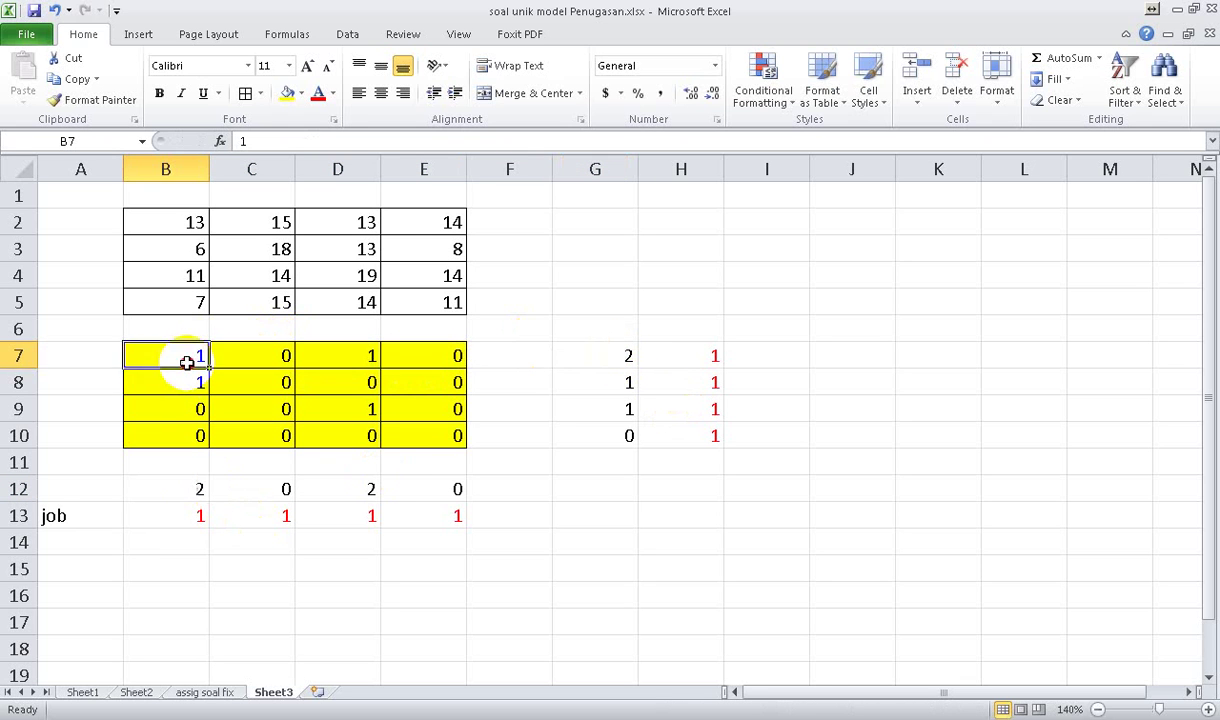
left_click(404, 360)
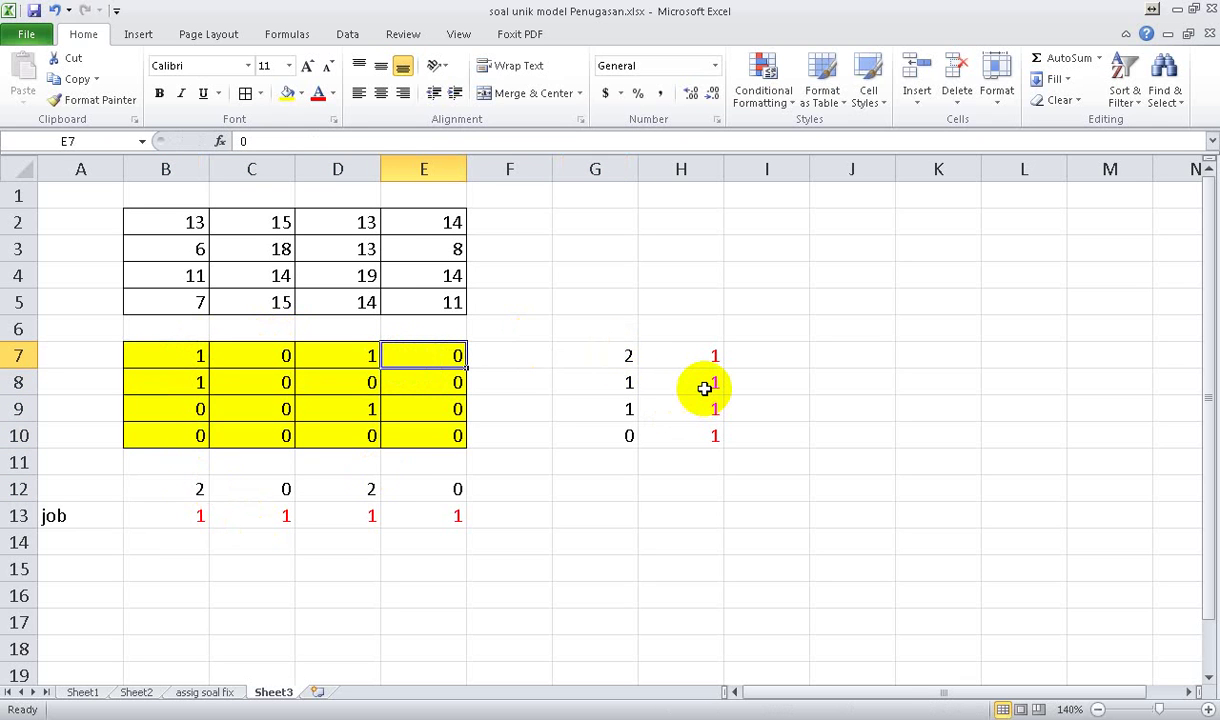
left_click(626, 358)
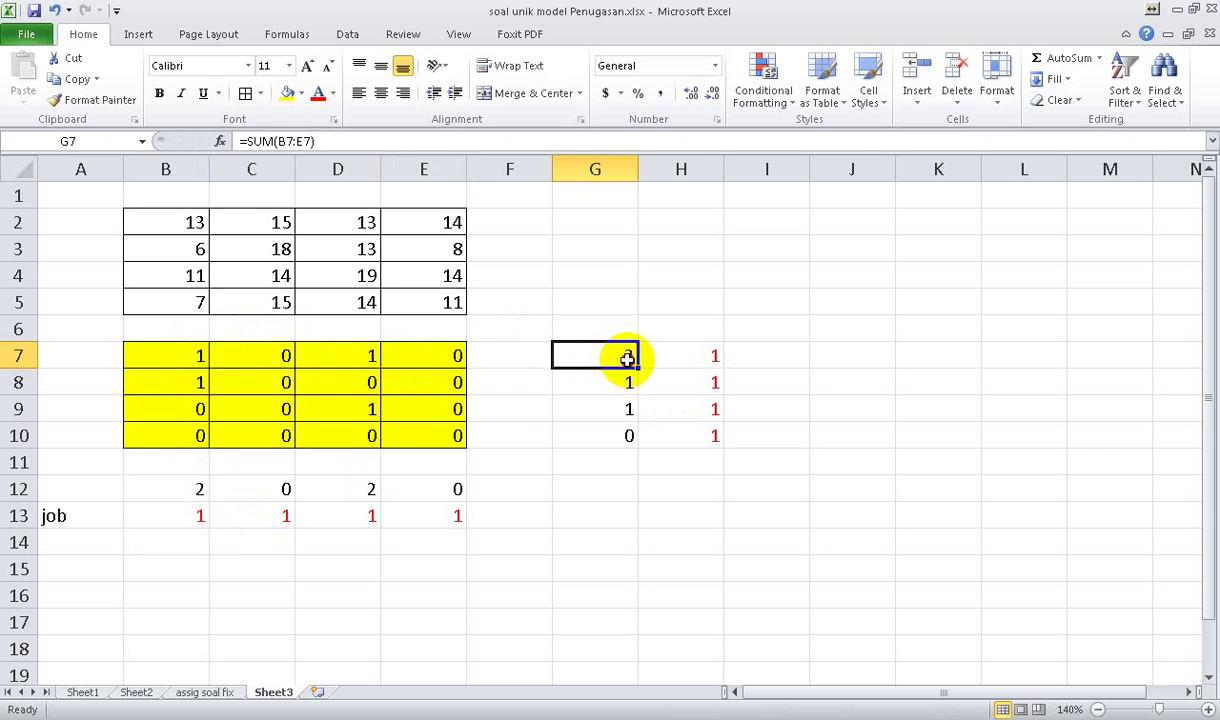
left_click(55, 349)
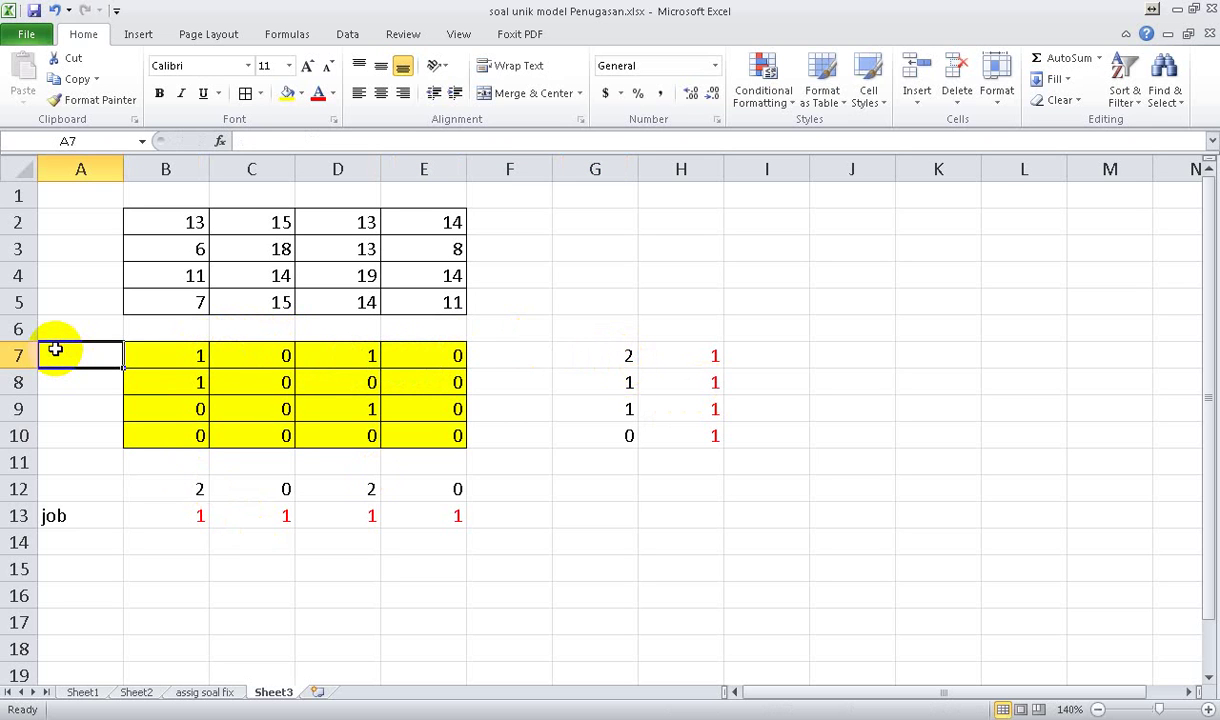
key("Right")
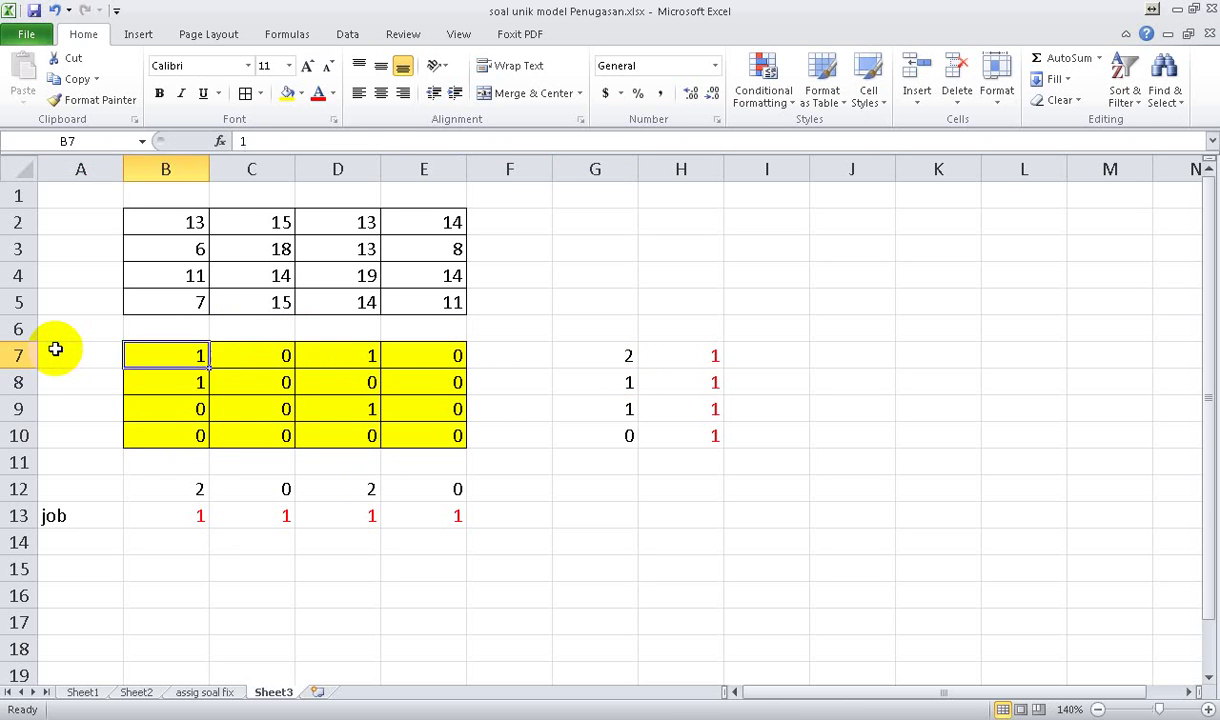
key("Right")
key("Left")
key("Right")
key("Right")
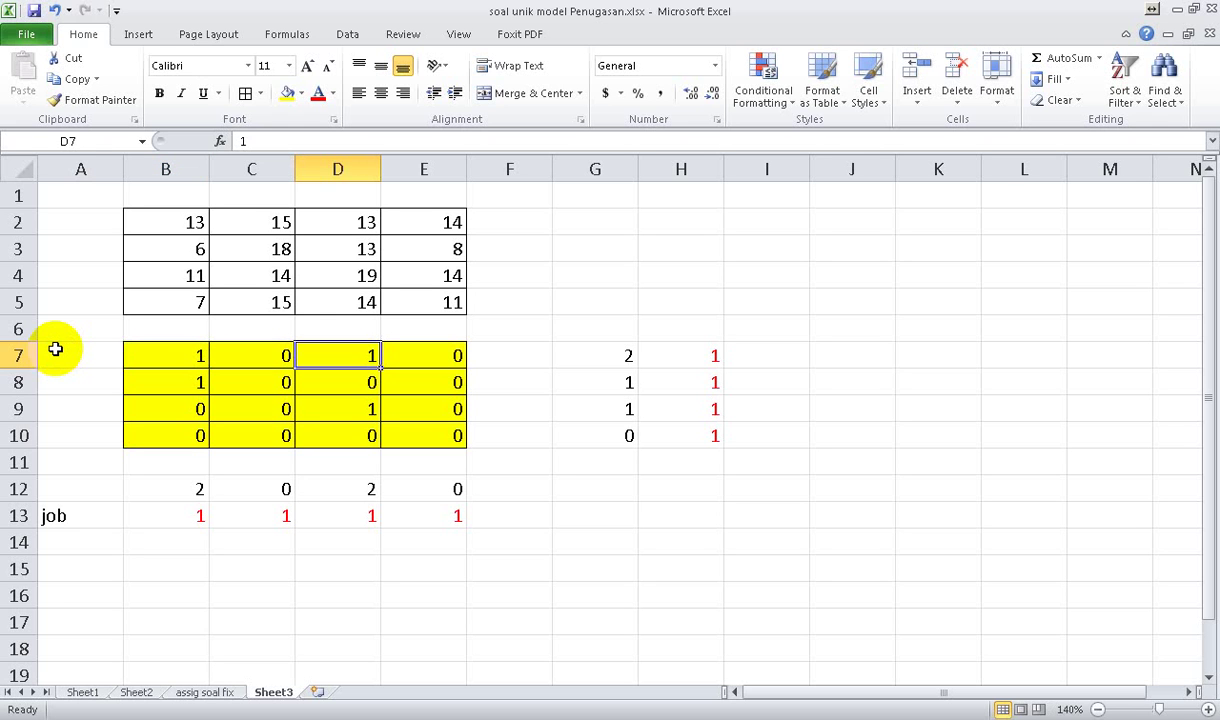
Reset D7 to 0 and enter 1 in E10.
type("0")
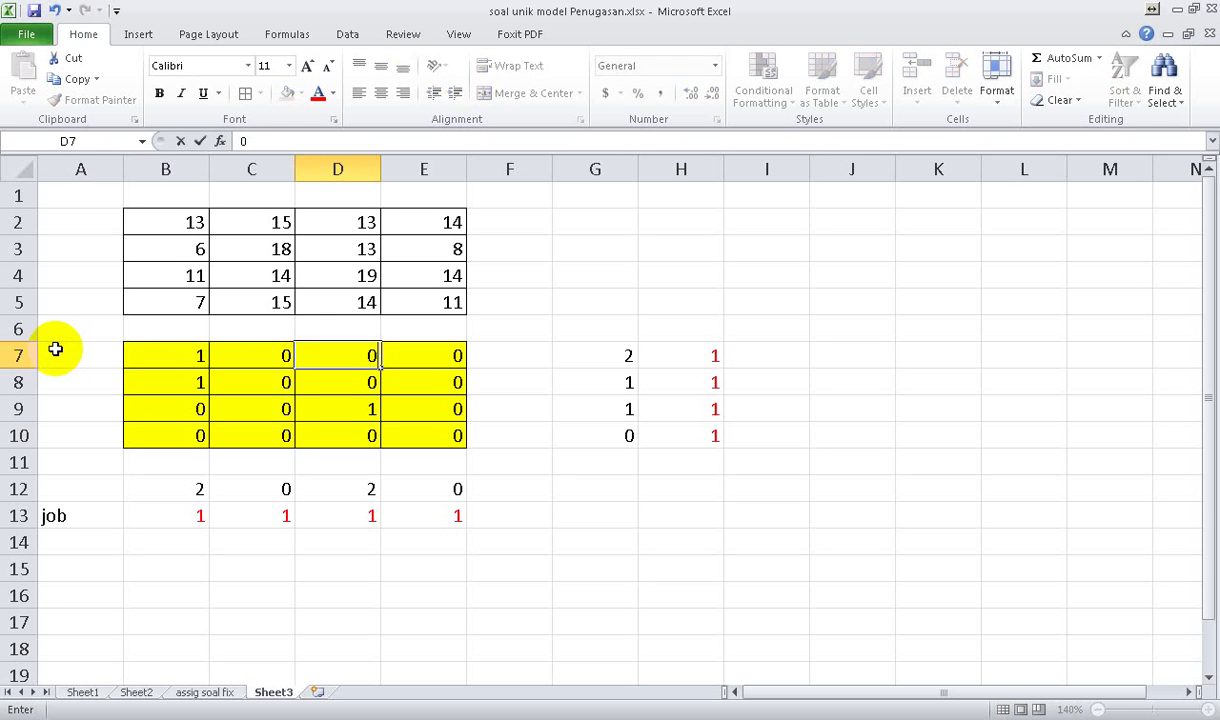
key("Right")
key("Right")
key("Right")
key("Right")
key("Down")
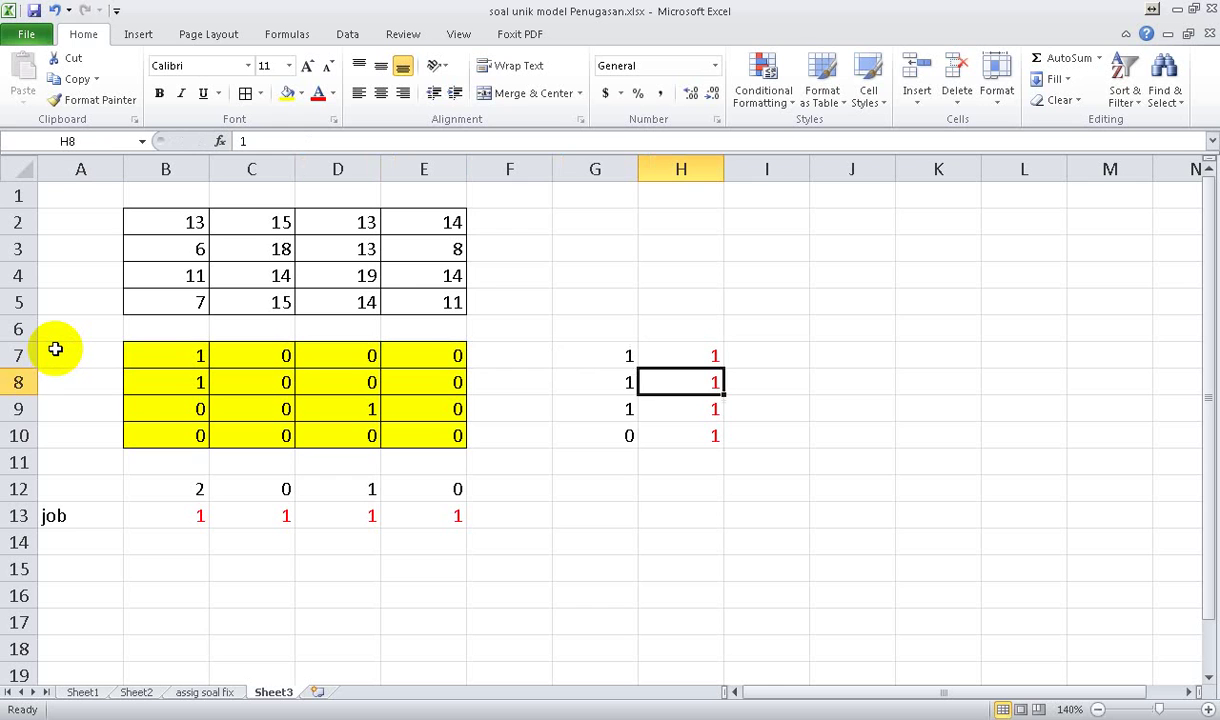
key("Down")
key("Down")
key("Left")
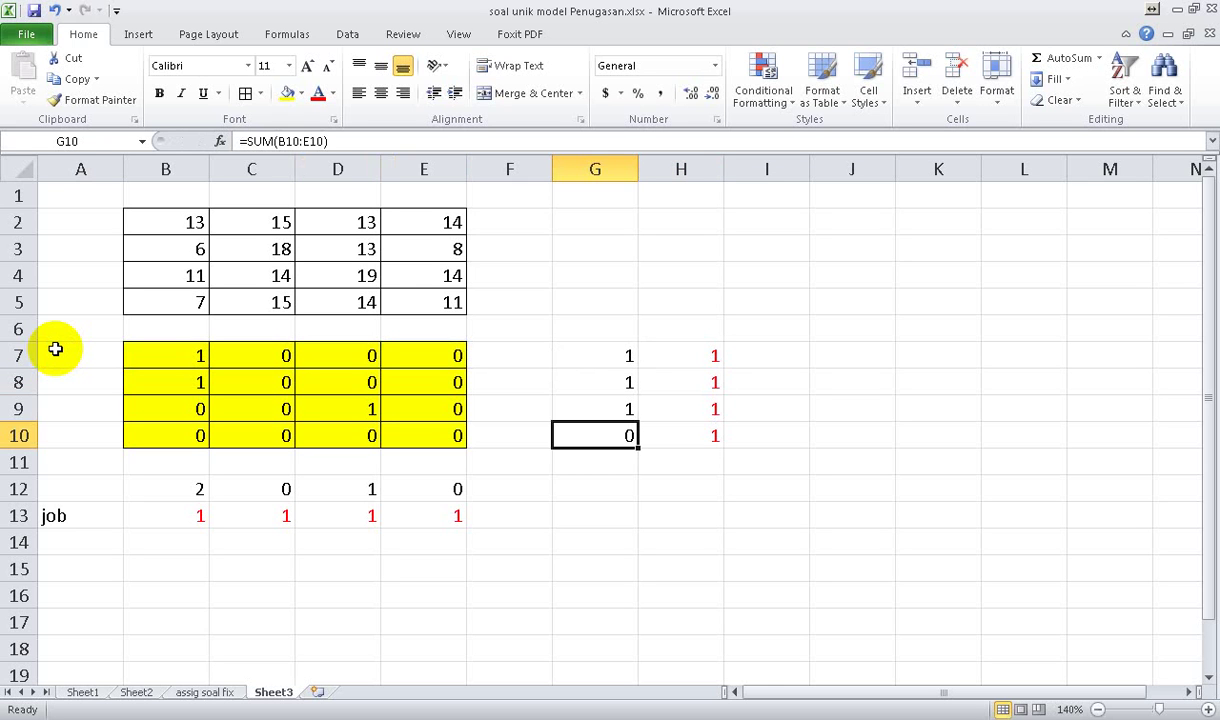
key("Left")
key("Left")
key("Left")
key("Left")
key("Left")
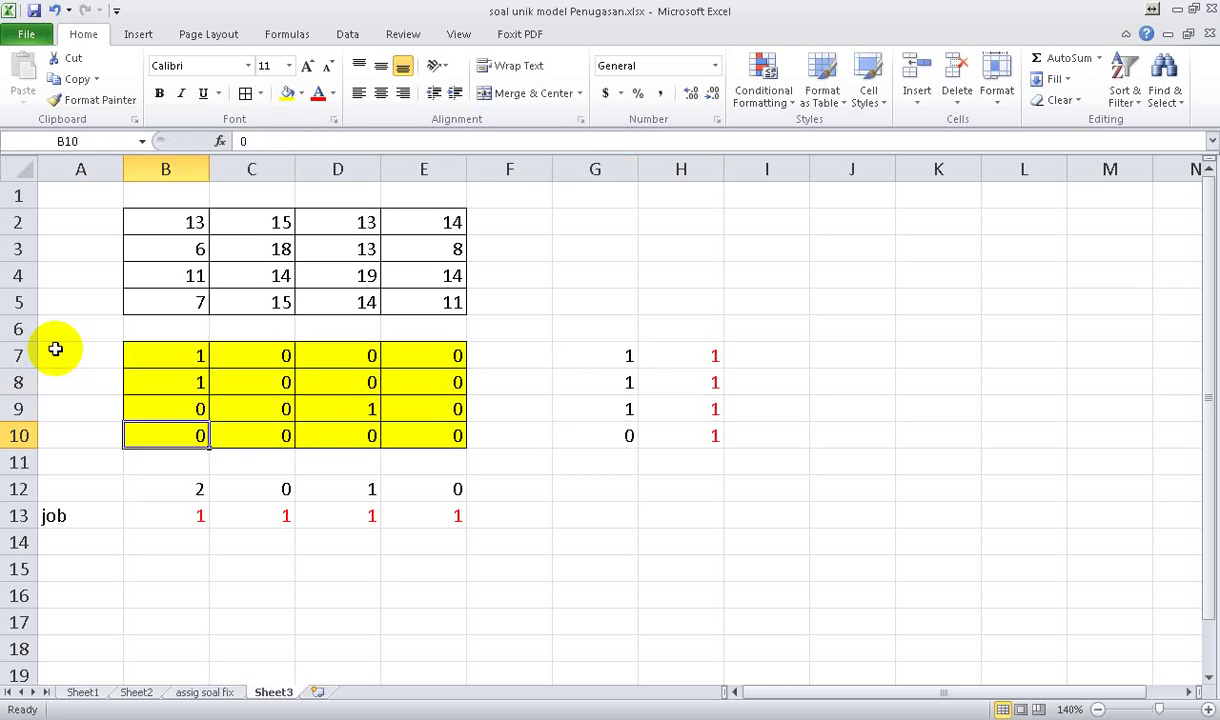
key("Left")
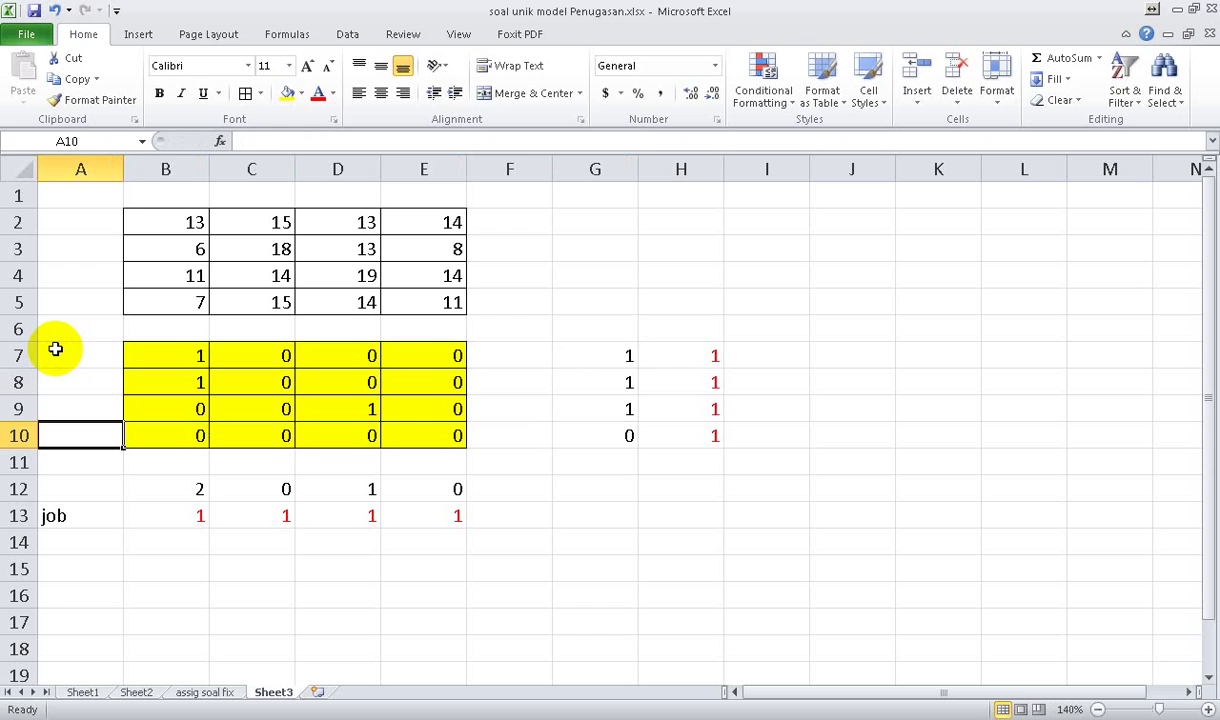
key("Right")
key("Right")
key("Right")
key("Right")
key("Left")
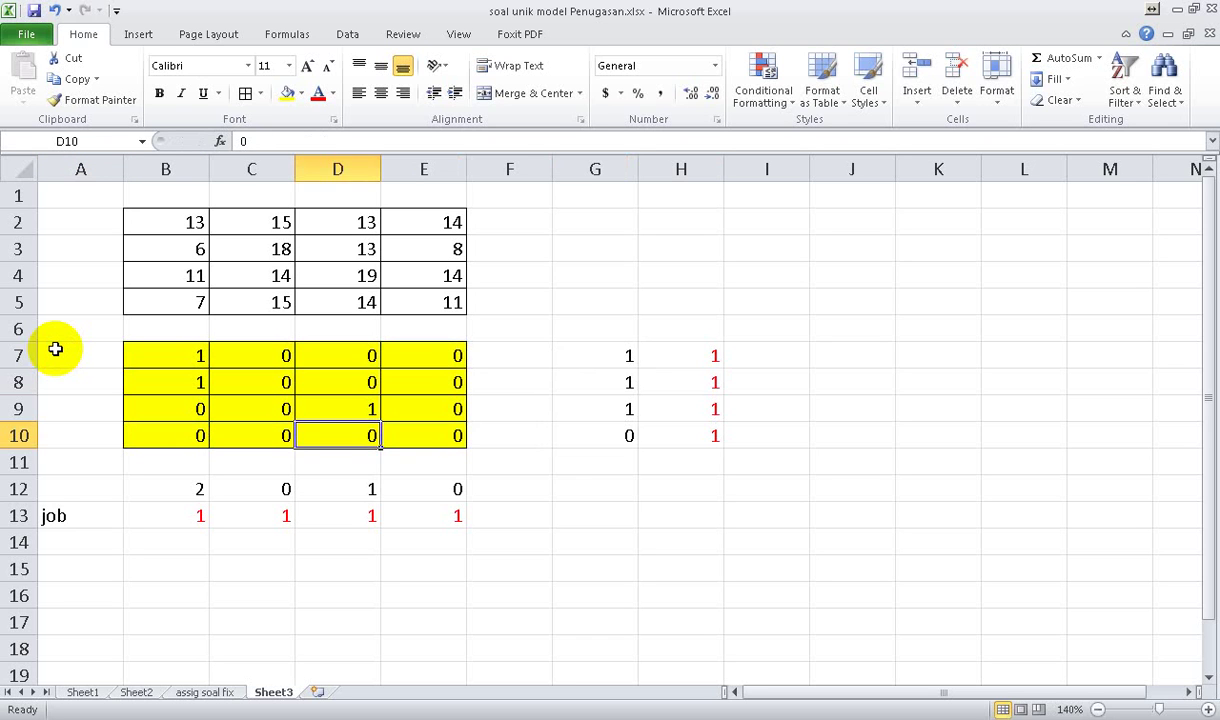
key("Right")
type("1")
key("Return")
Set B8 to 0 and C8 to 1.
key("Left")
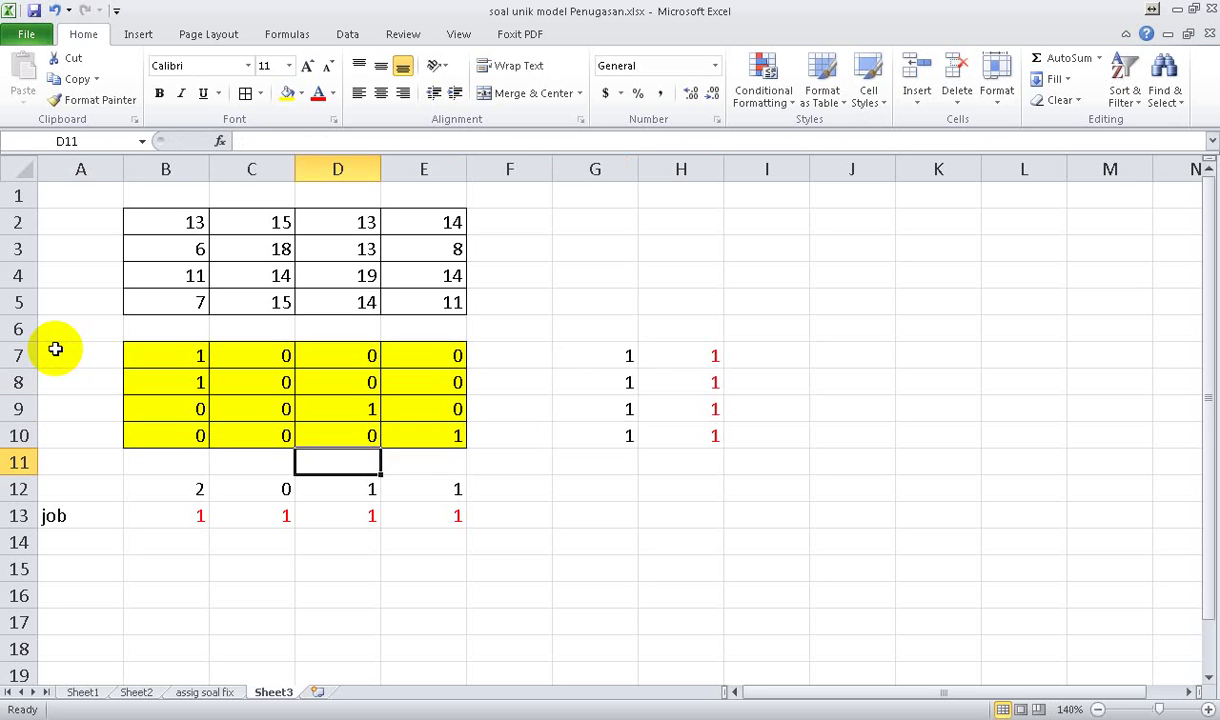
key("Left")
key("Left")
key("Up")
key("Up")
key("Up")
key("Down")
key("Down")
key("Down")
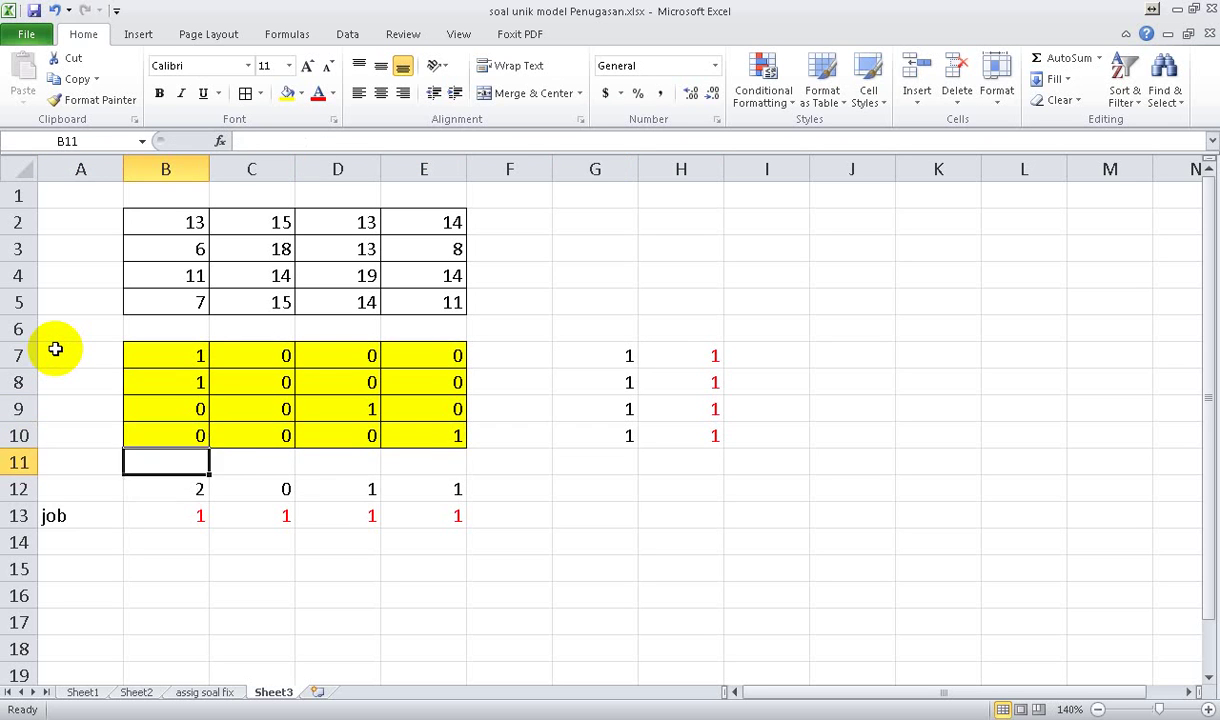
key("Up")
key("Up")
key("Up")
type("0")
key("Right")
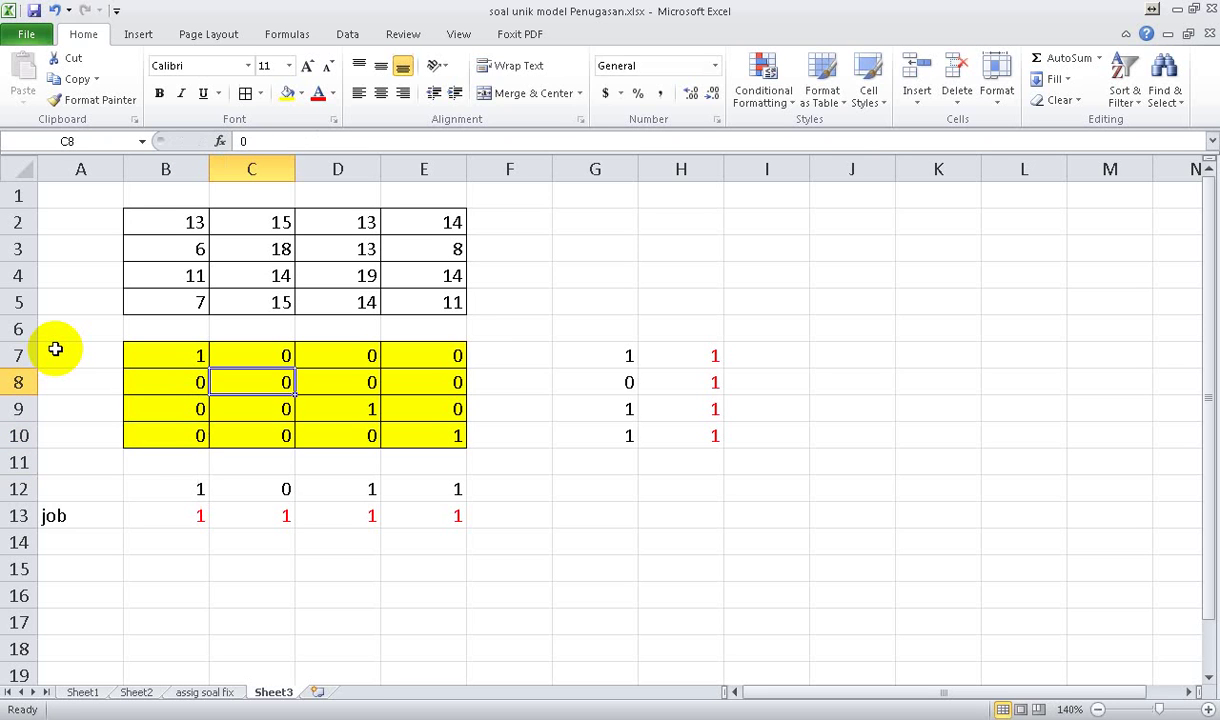
type("1")
key("Right")
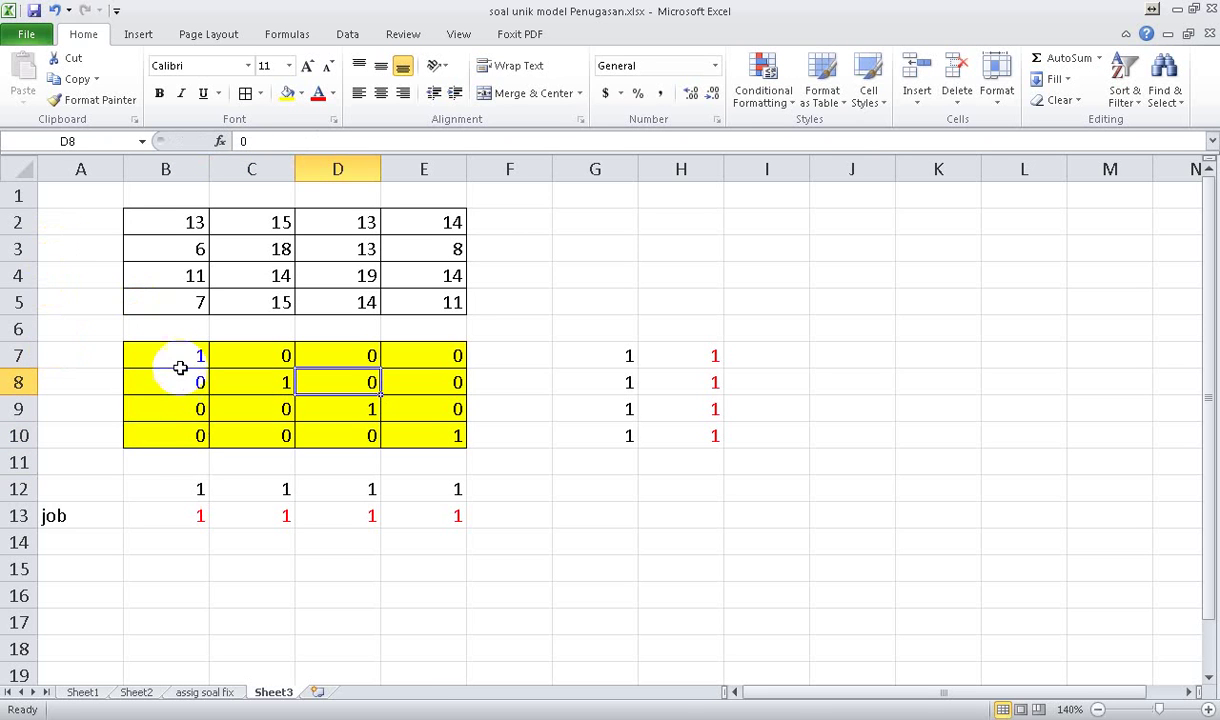
left_click_drag(175, 357, 410, 432)
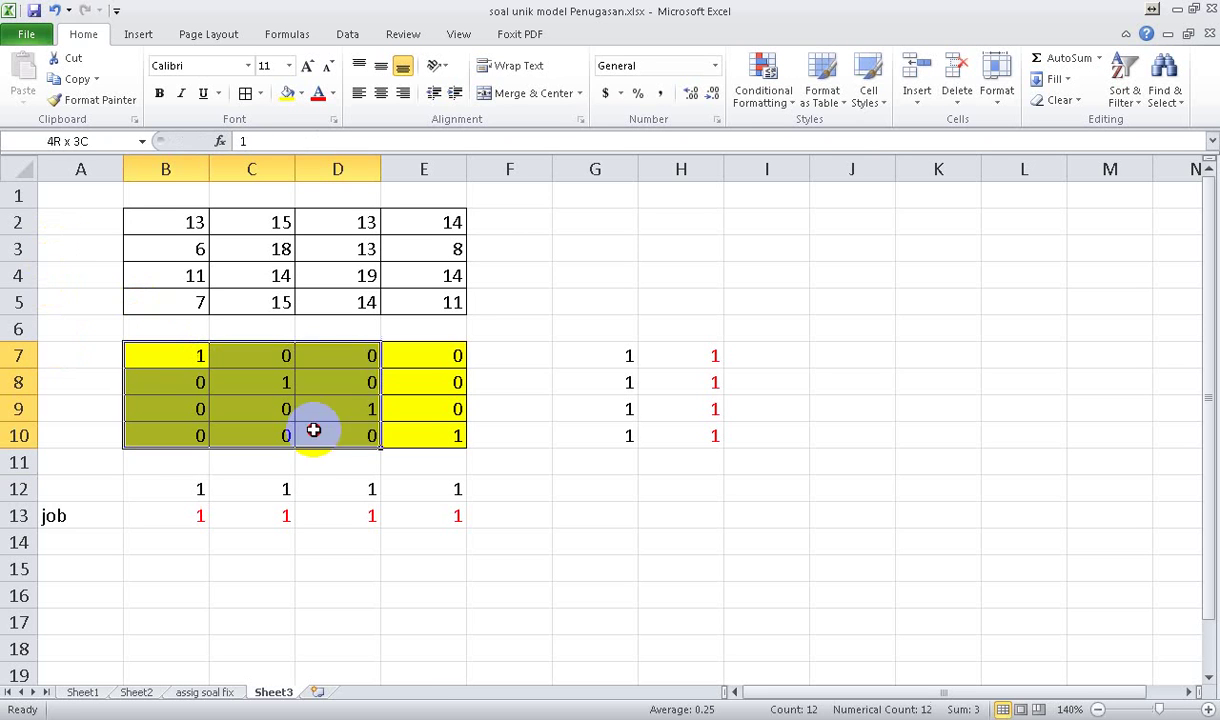
left_click(381, 92)
left_click(570, 566)
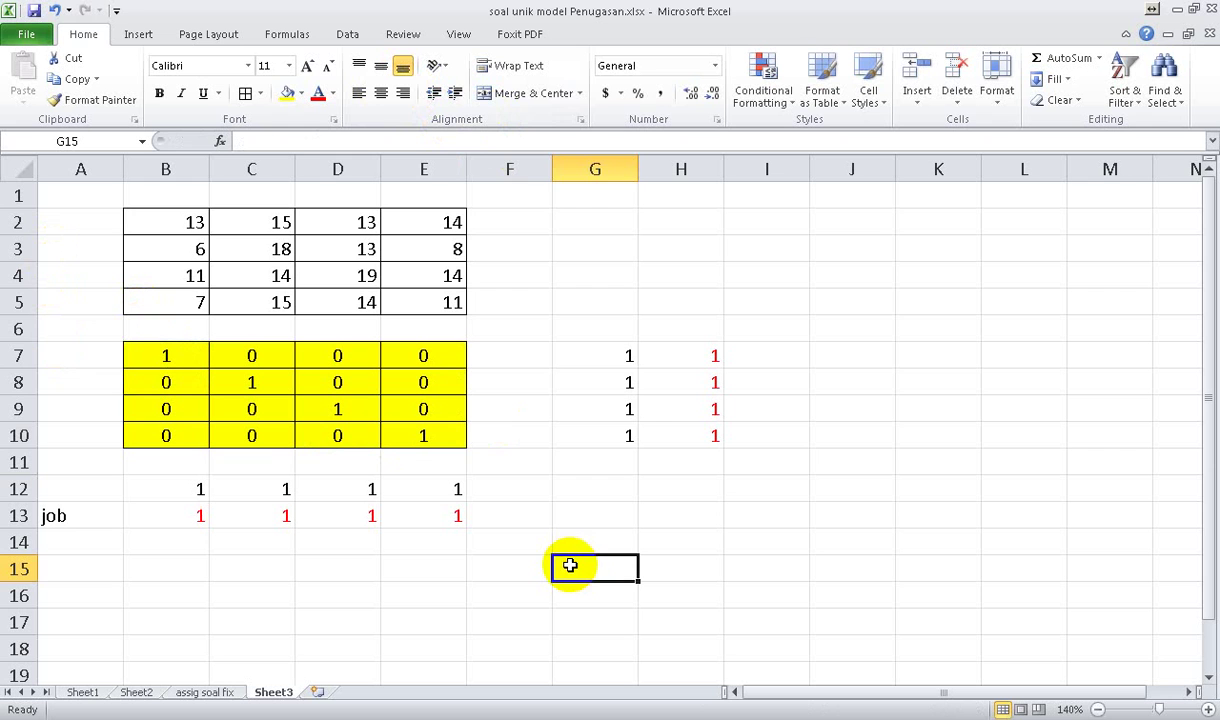
left_click(527, 465)
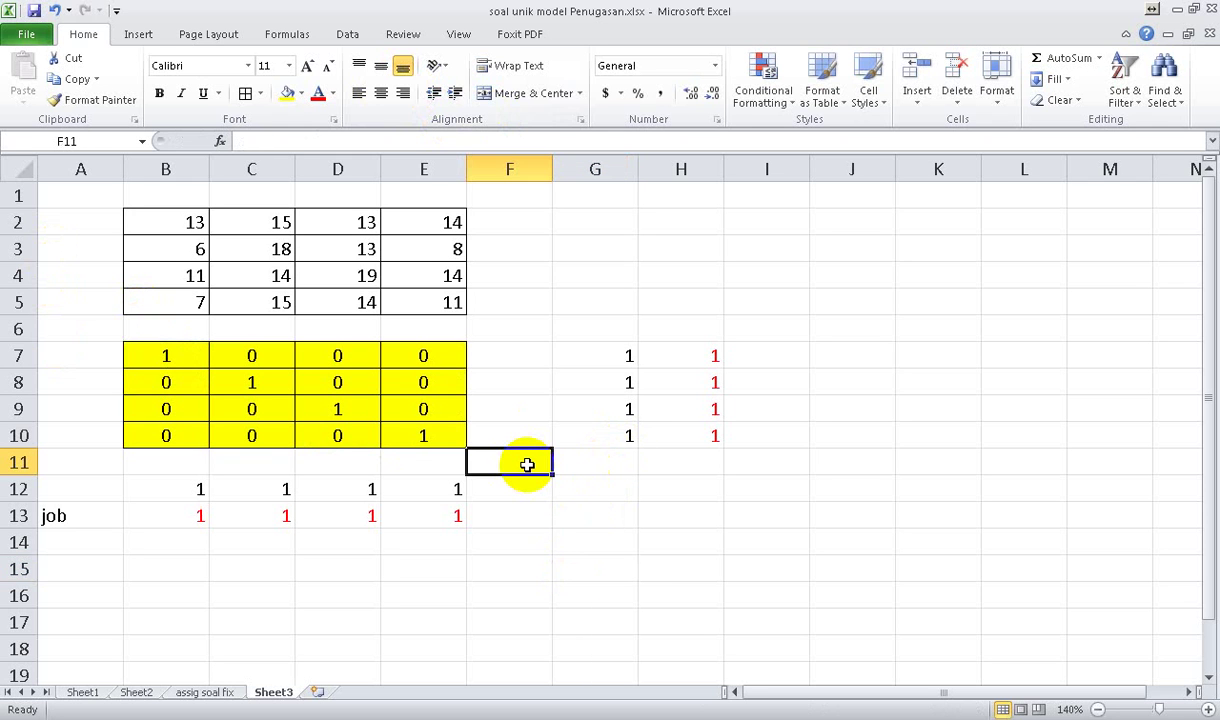
Label E11 'Z' and start the F11 formula with =B7*B2.
key("Left")
type("Z")
key("Right")
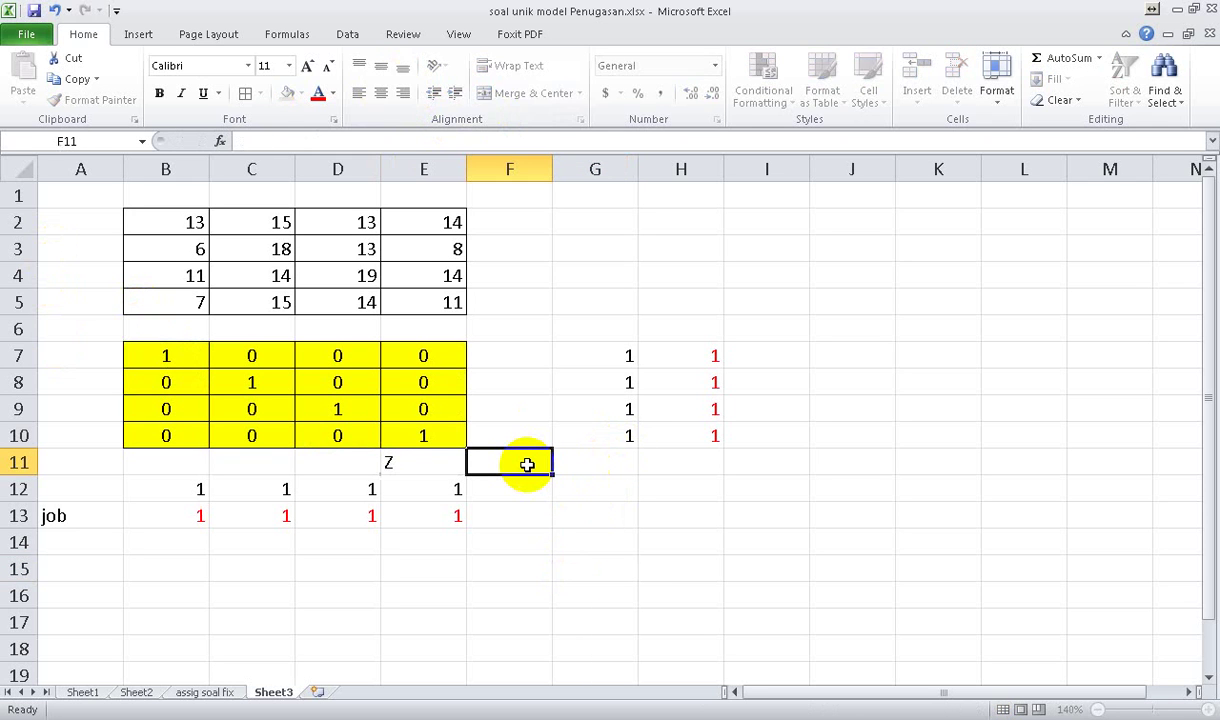
type("=")
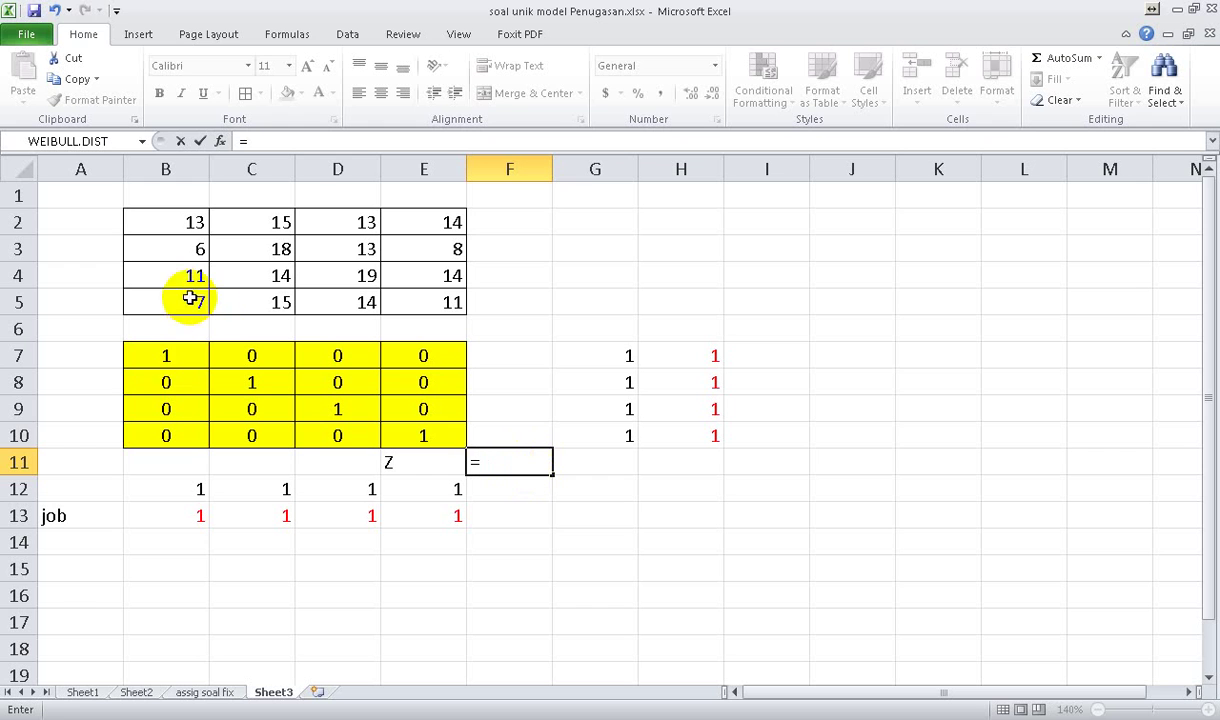
left_click(178, 356)
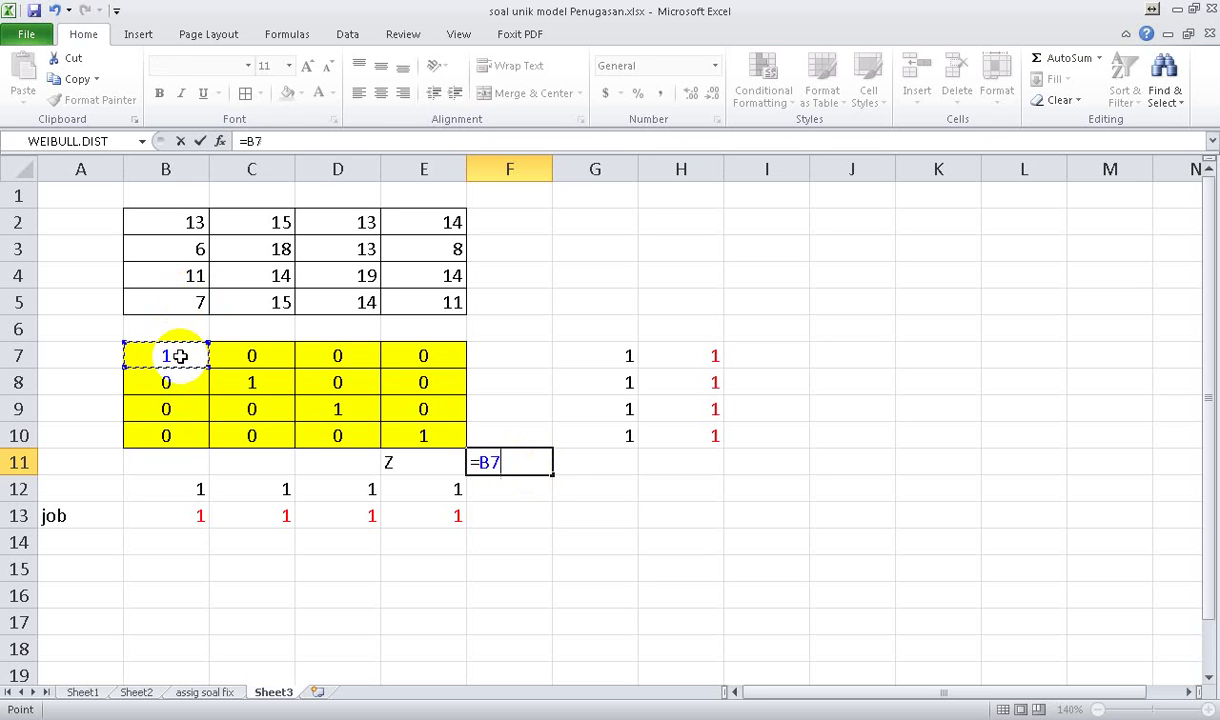
left_click(187, 218)
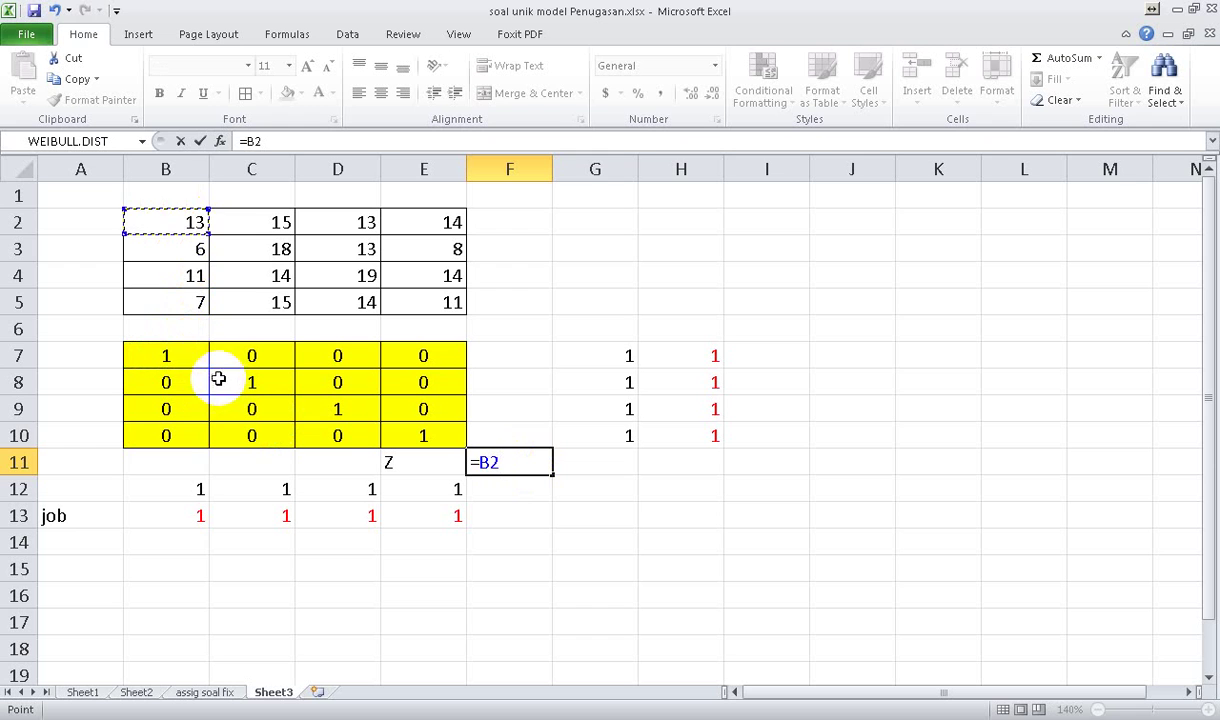
left_click(190, 363)
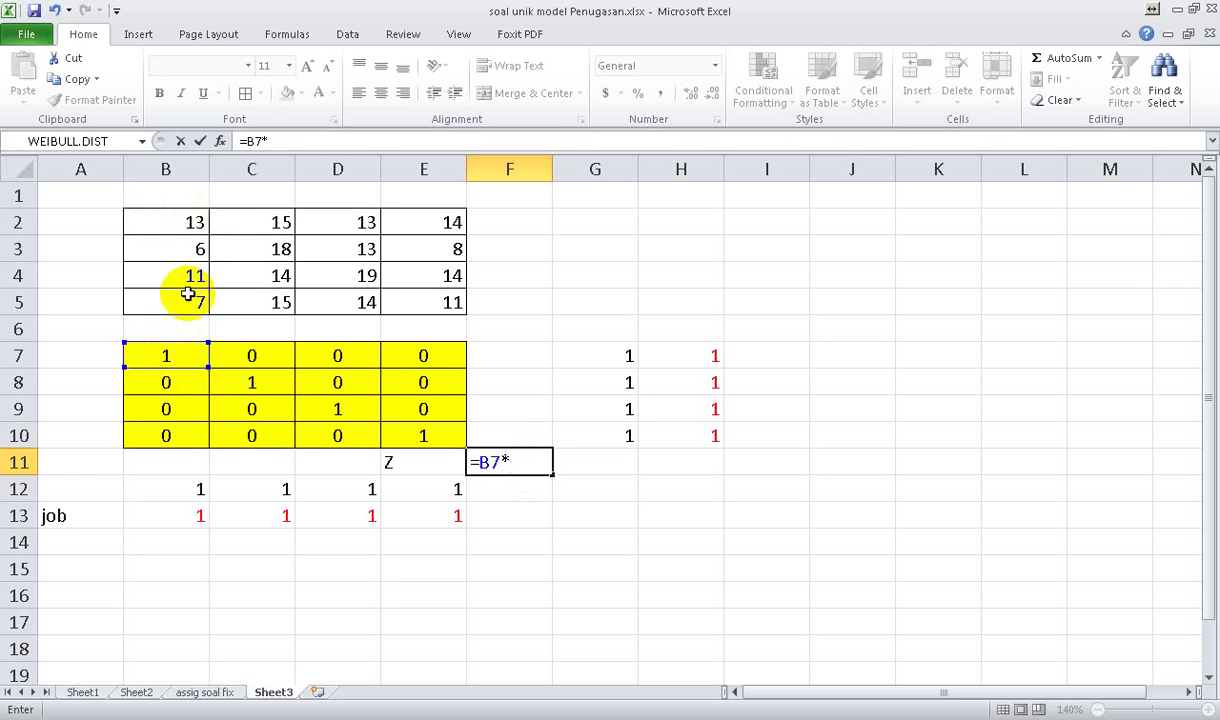
left_click(192, 222)
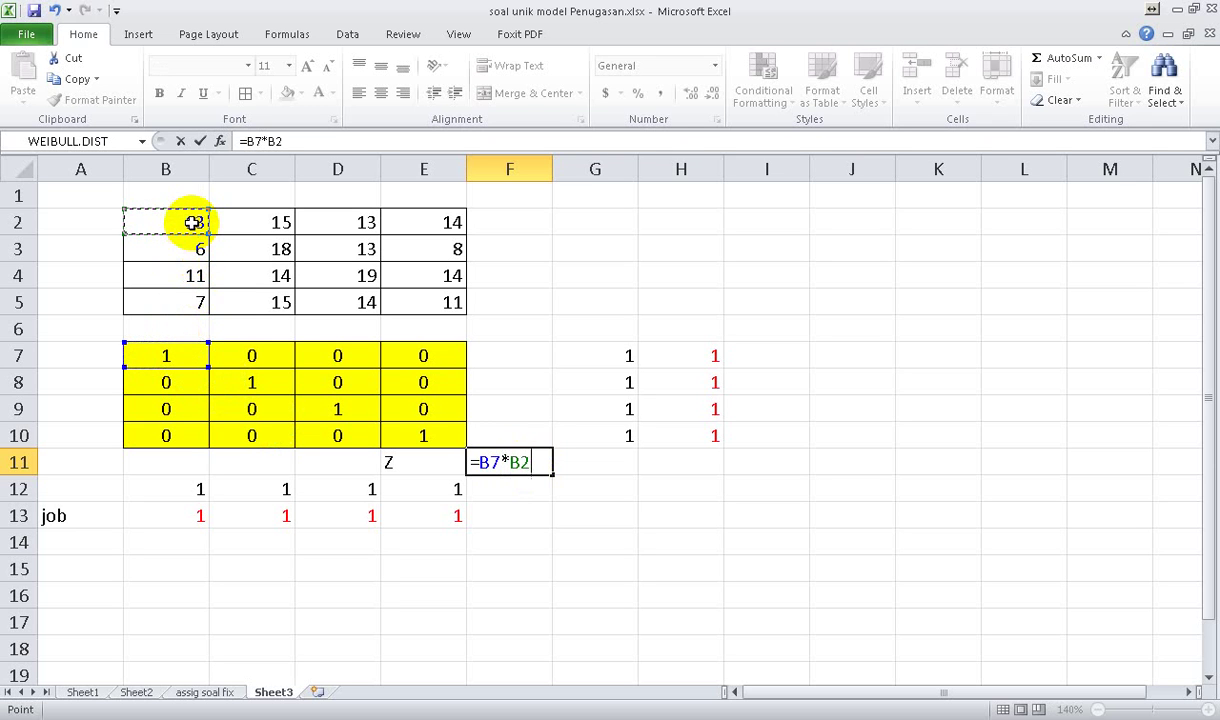
Add the products C7*C2, D7*D2 and E7*E2 to the Z formula and commit it.
left_click(252, 353)
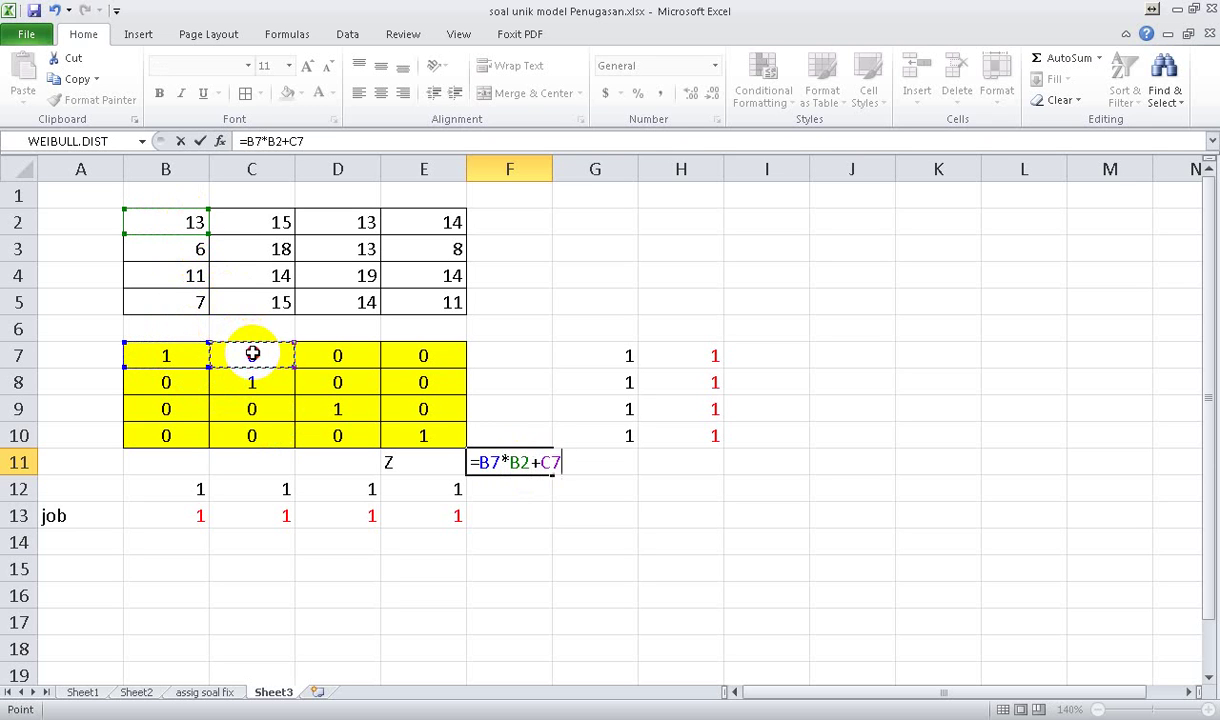
left_click(281, 227)
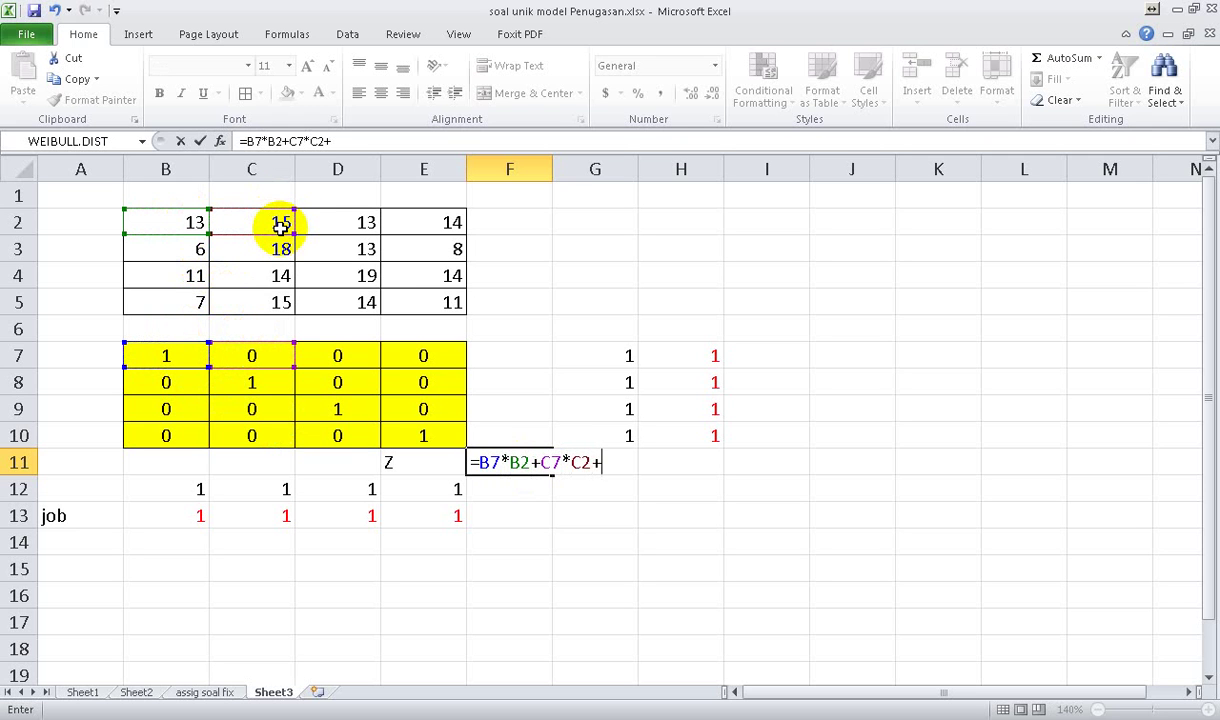
key("BackSpace")
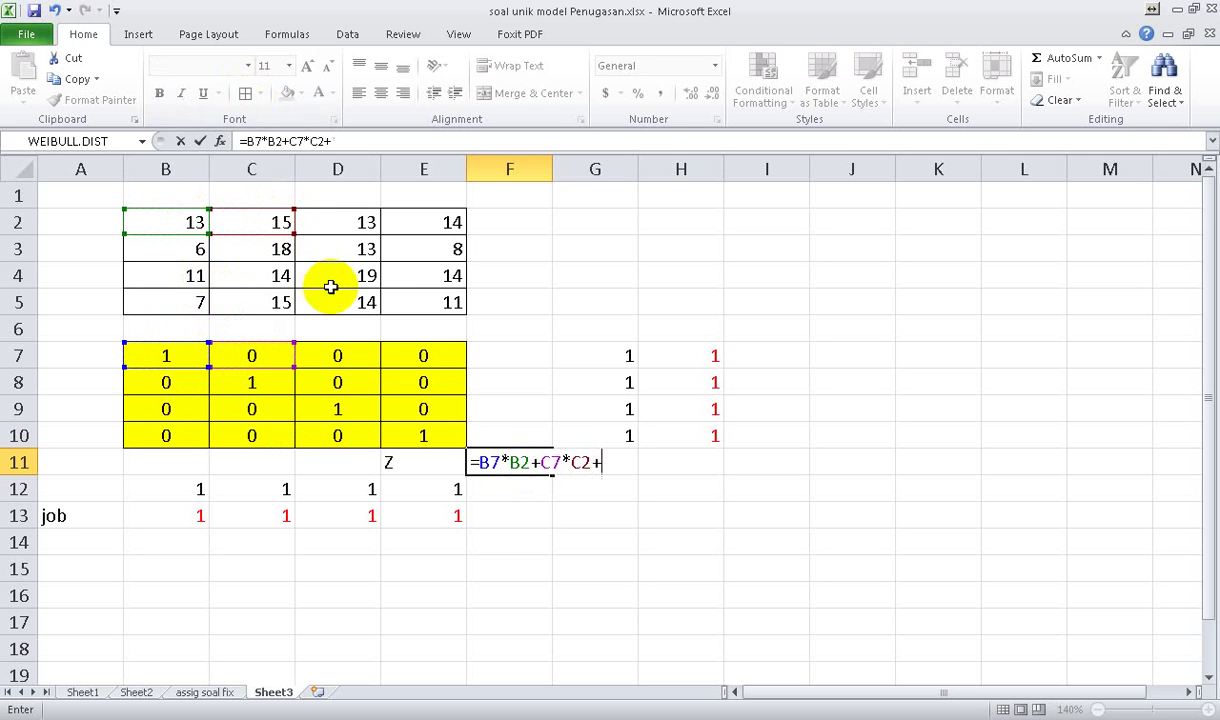
left_click(342, 353)
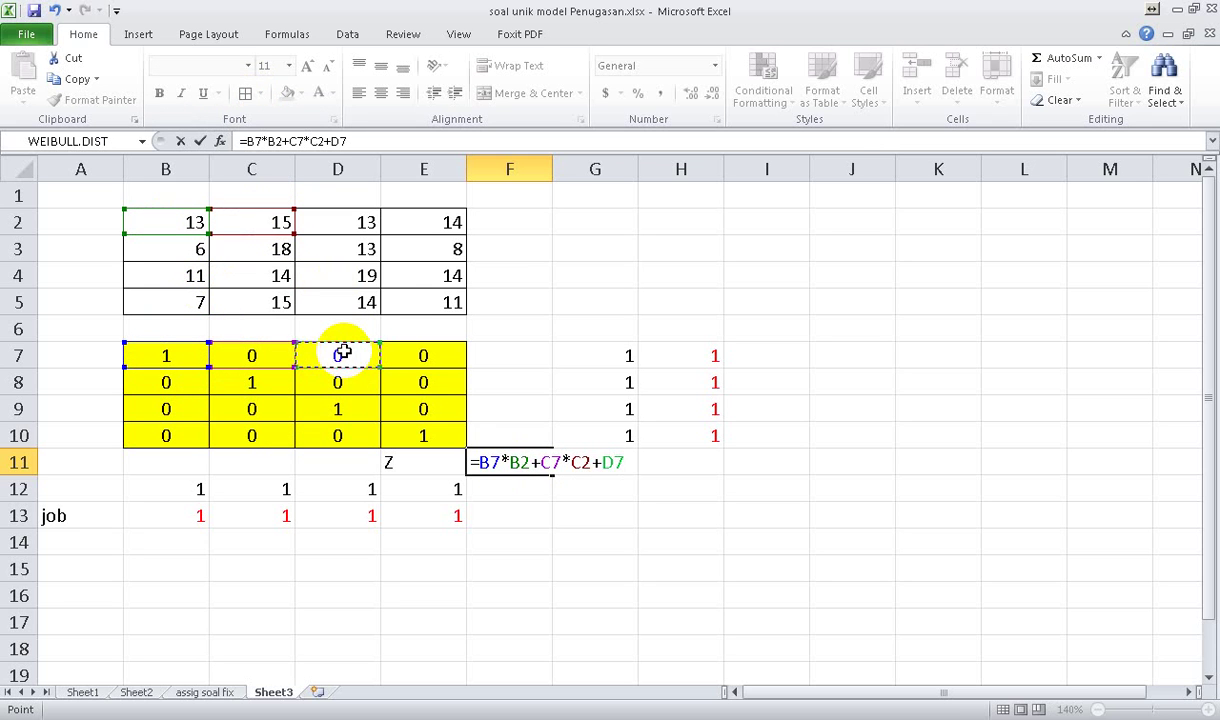
left_click(356, 221)
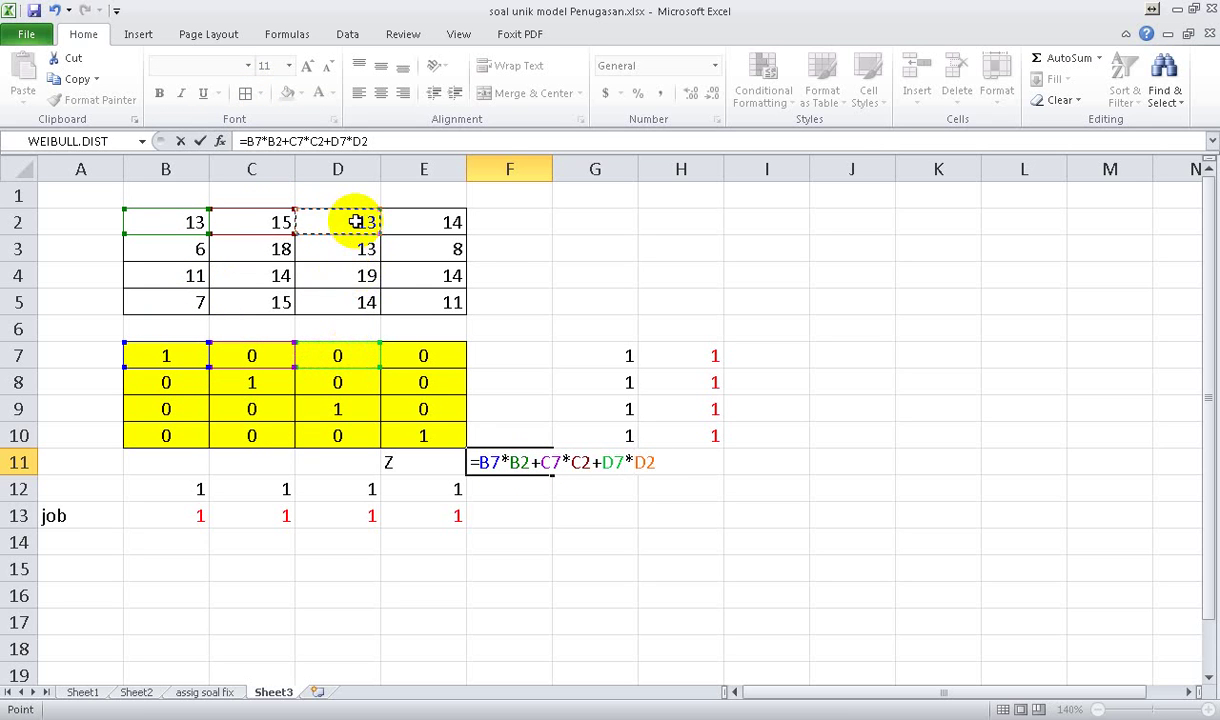
left_click(428, 354)
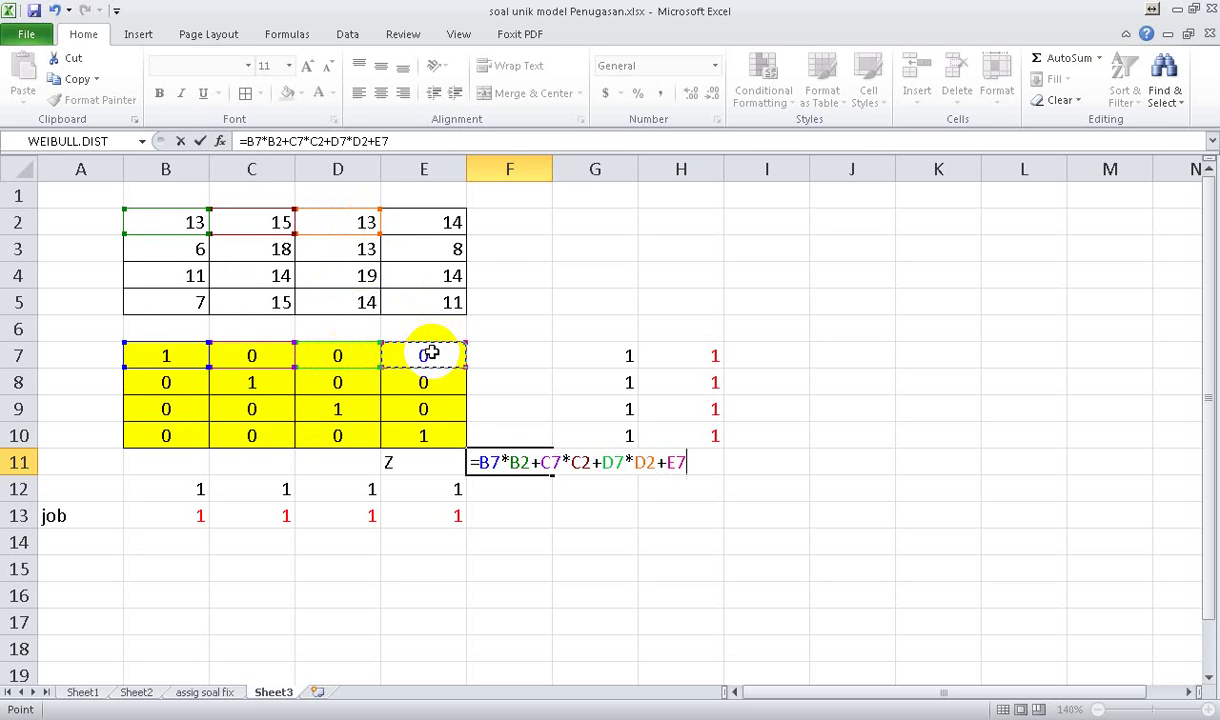
left_click(451, 224)
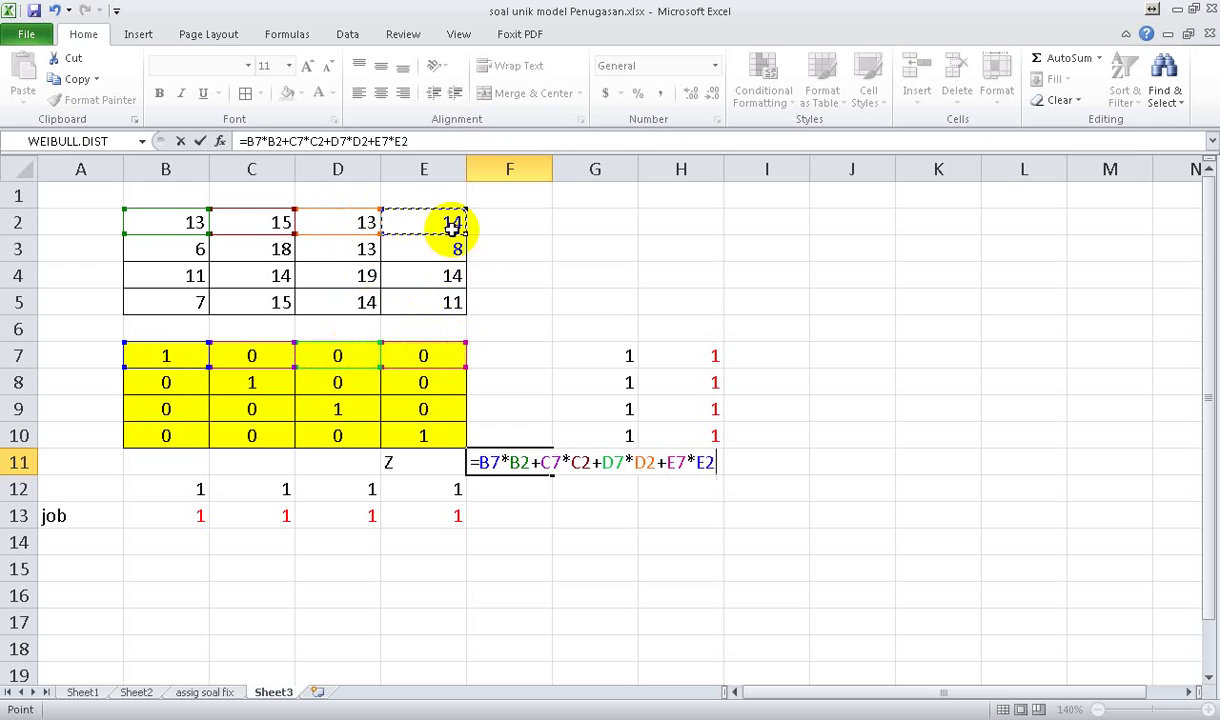
key("Return")
Return to F11 and reopen the total cost formula in the formula bar for editing.
key("Up")
key("Left")
key("Up")
key("Left")
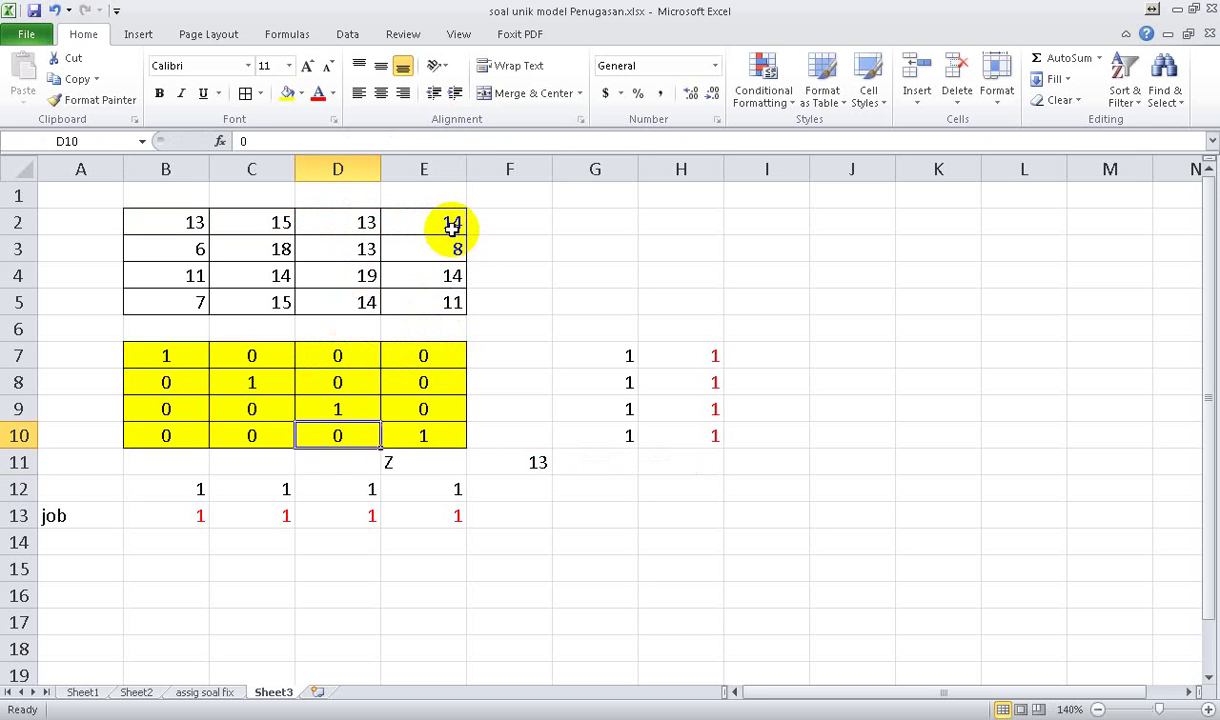
key("Up")
key("Up")
key("Up")
key("Up")
key("Left")
key("Left")
key("Down")
key("Left")
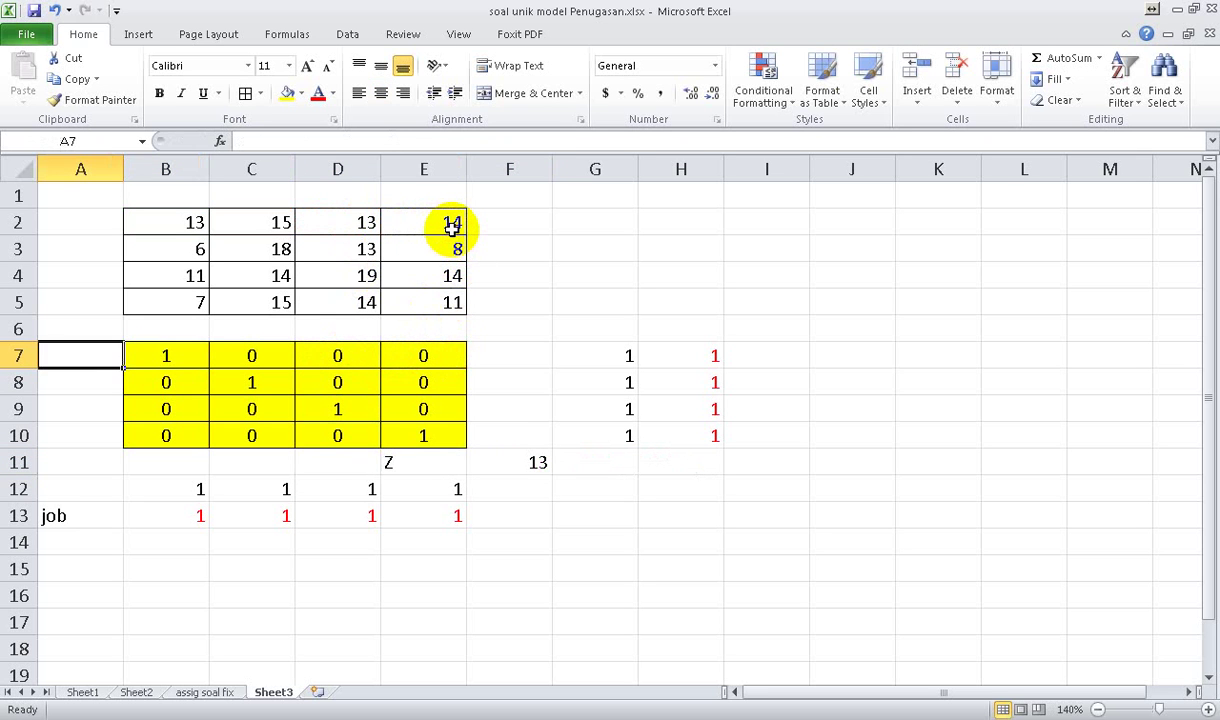
key("Right")
key("Down")
key("Down")
key("Down")
key("Down")
key("Right")
key("Right")
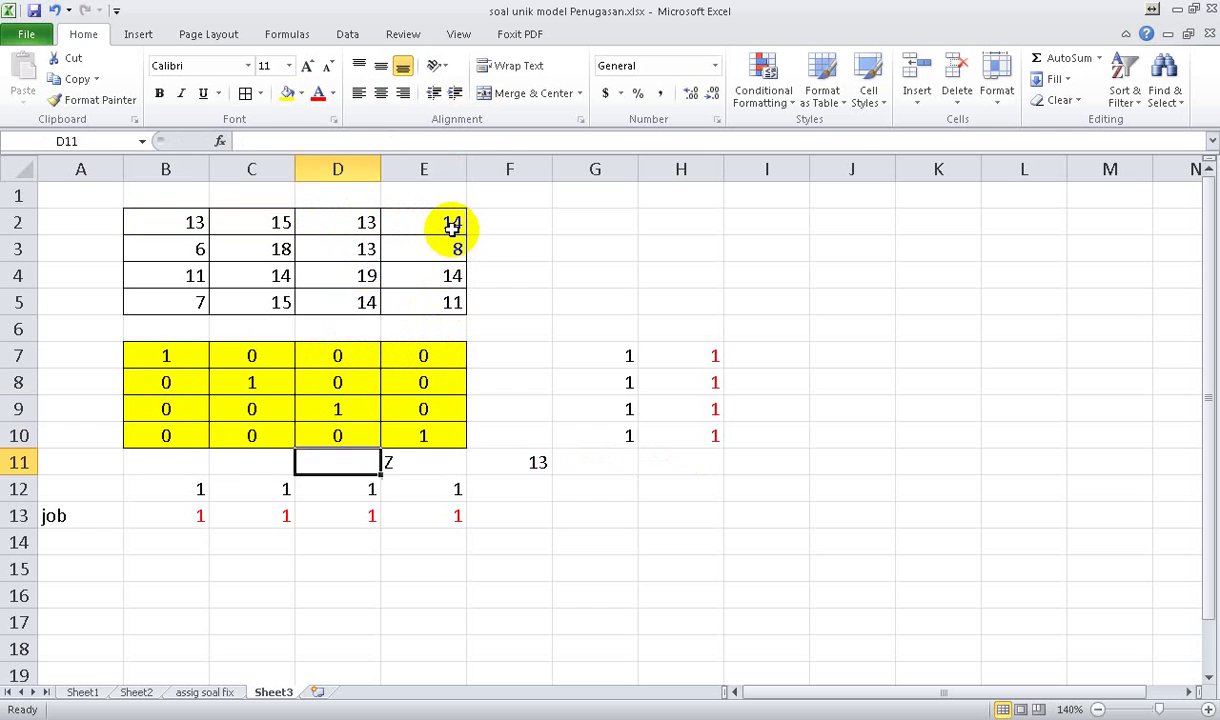
key("Right")
key("Right")
key("Right")
key("Left")
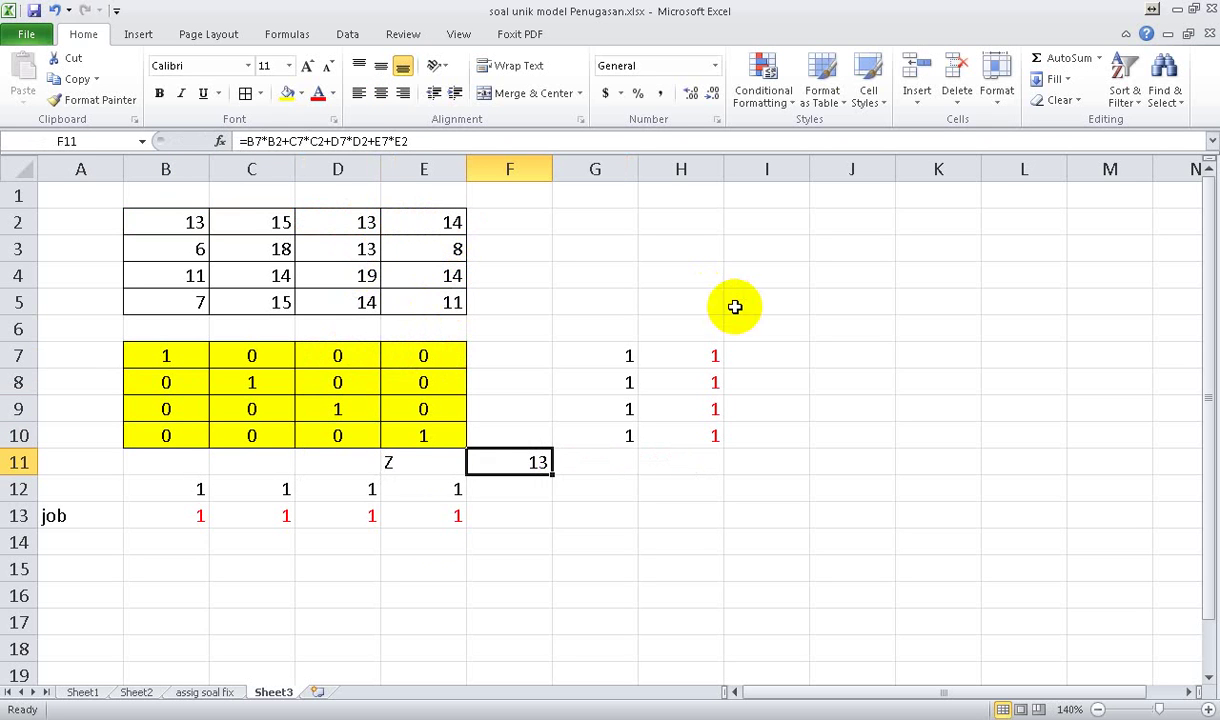
left_click(452, 141)
left_click(424, 142)
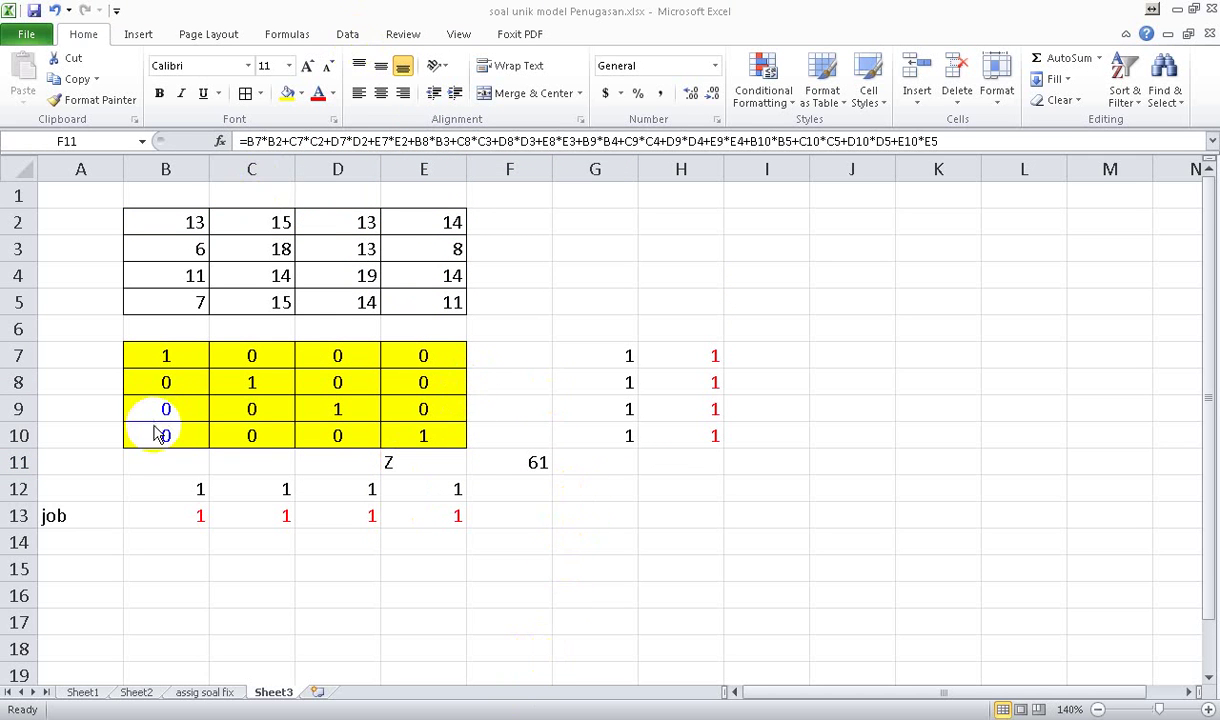
Set the diagonal grid cells B7, C8, D9 and E10 to 0.
left_click(178, 354)
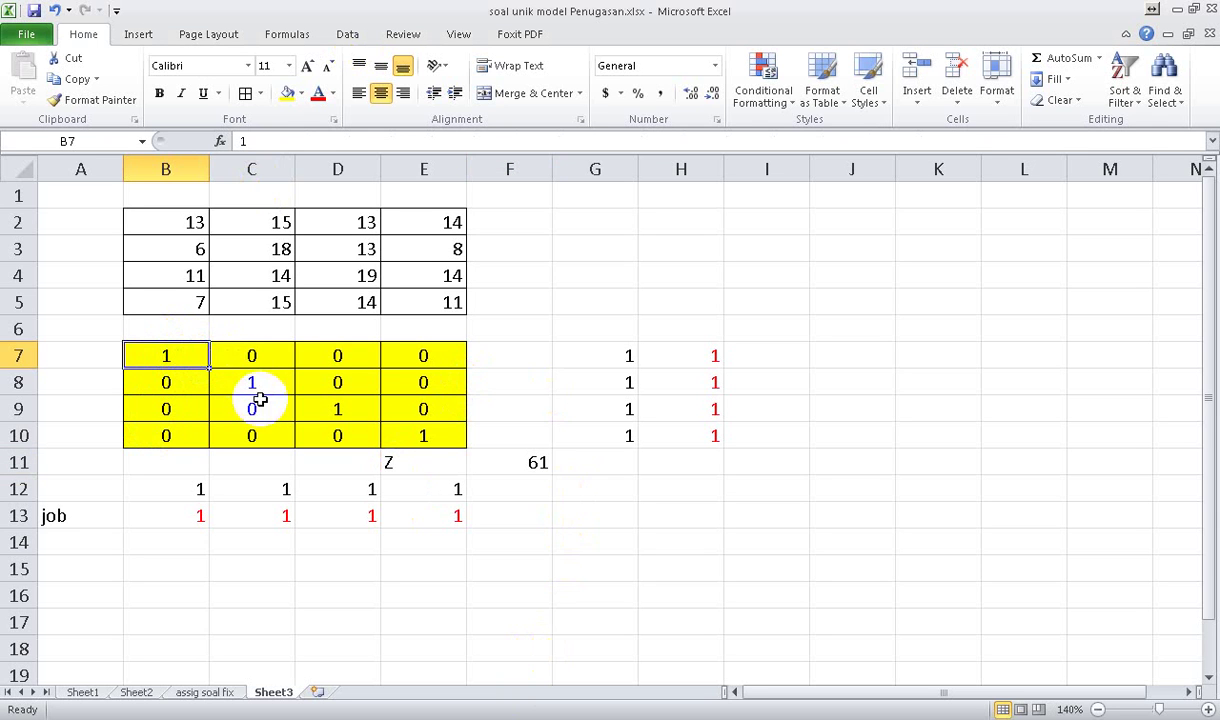
left_click(248, 357)
left_click(192, 356)
left_click(195, 223)
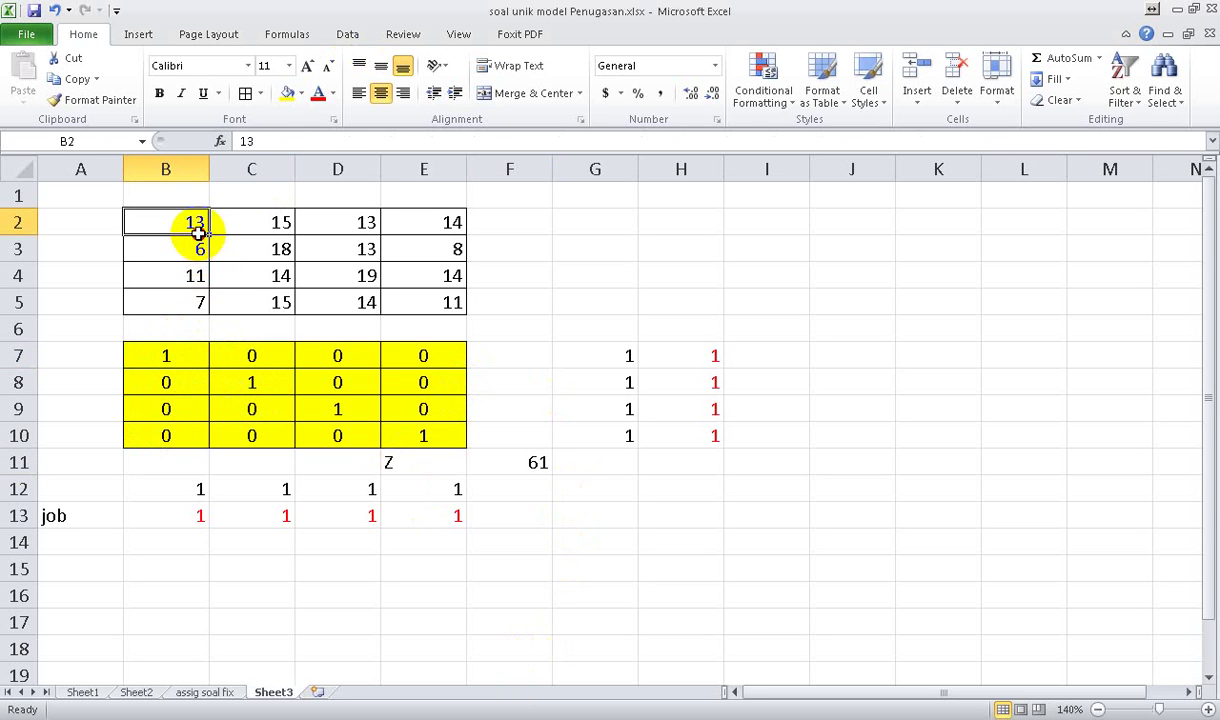
left_click(195, 352)
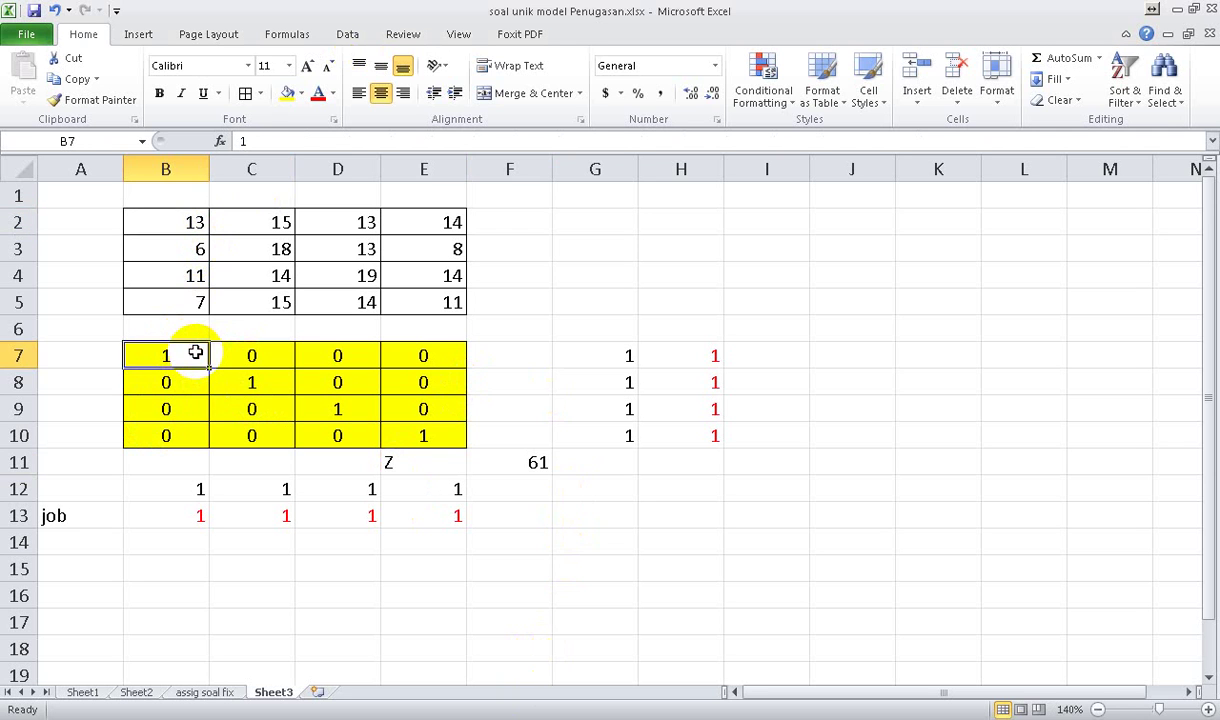
type("0")
key("Return")
key("Right")
type("-")
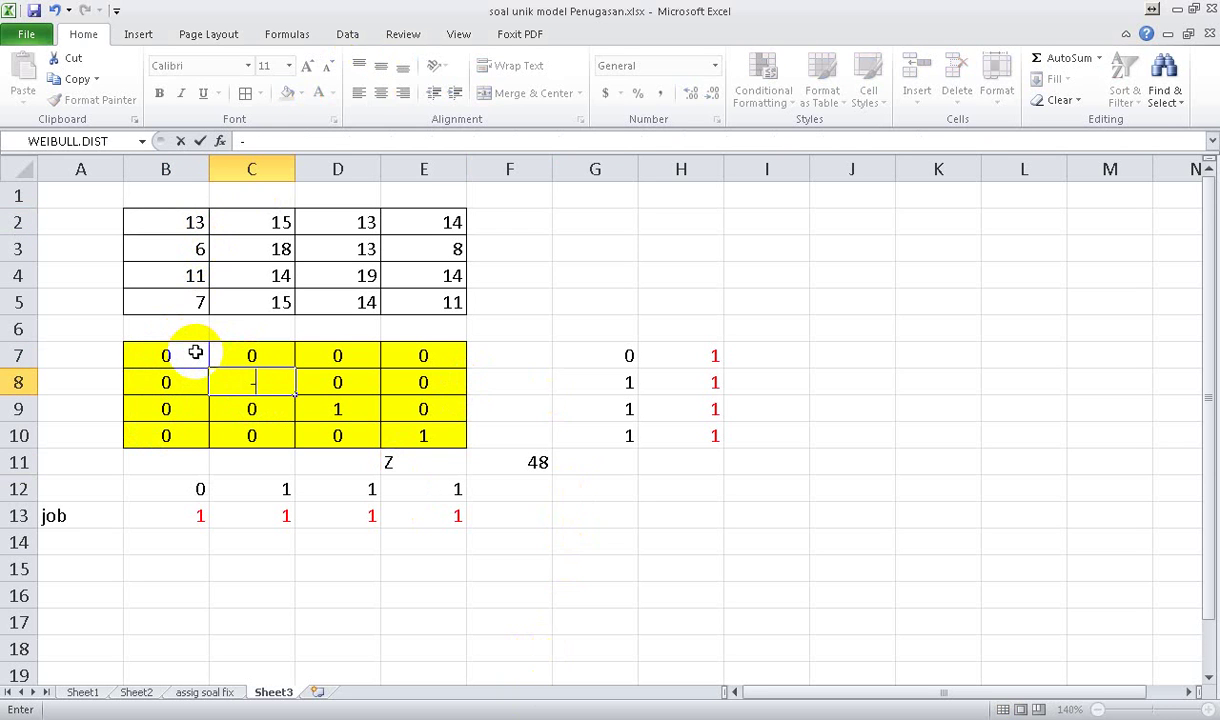
type("0")
key("Return")
key("Right")
type("0")
key("Return")
key("Right")
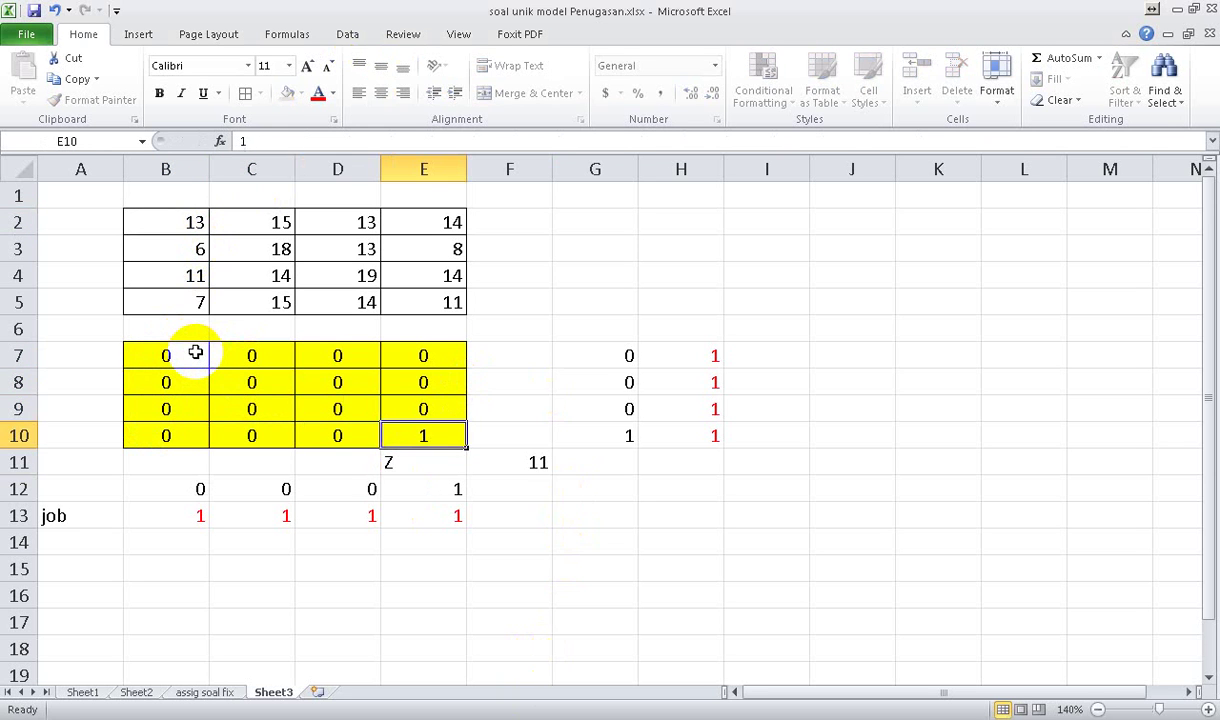
type("0")
key("Return")
Put a 1 in D9 and check its cost of 19 against the Z formula in F11.
key("Up")
key("Up")
key("Up")
key("Up")
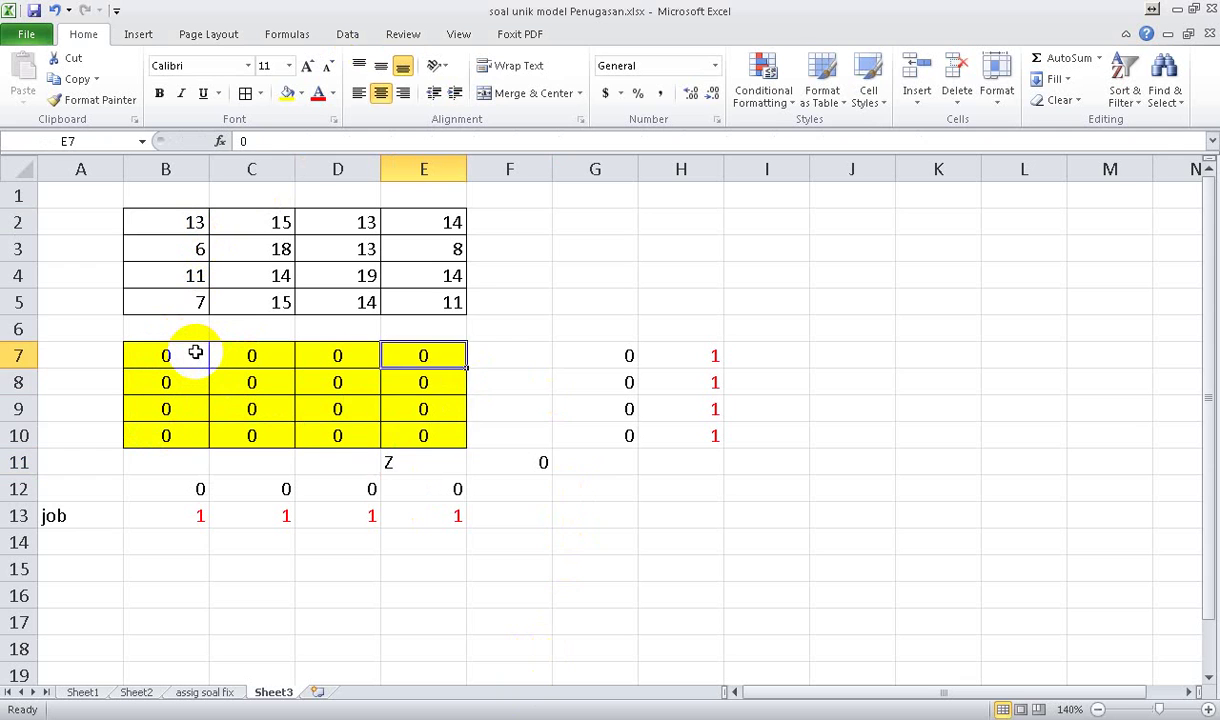
key("Up")
key("Up")
key("Down")
key("Down")
key("Down")
key("Down")
key("Left")
type("1")
key("Right")
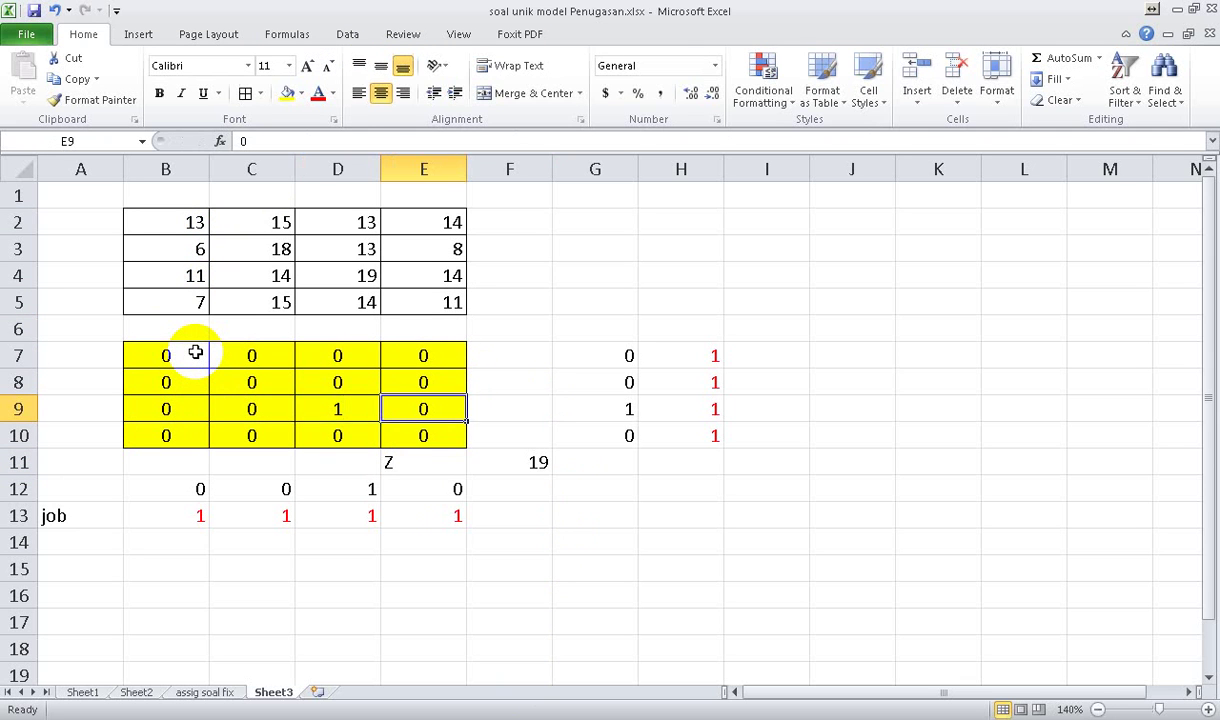
key("Left")
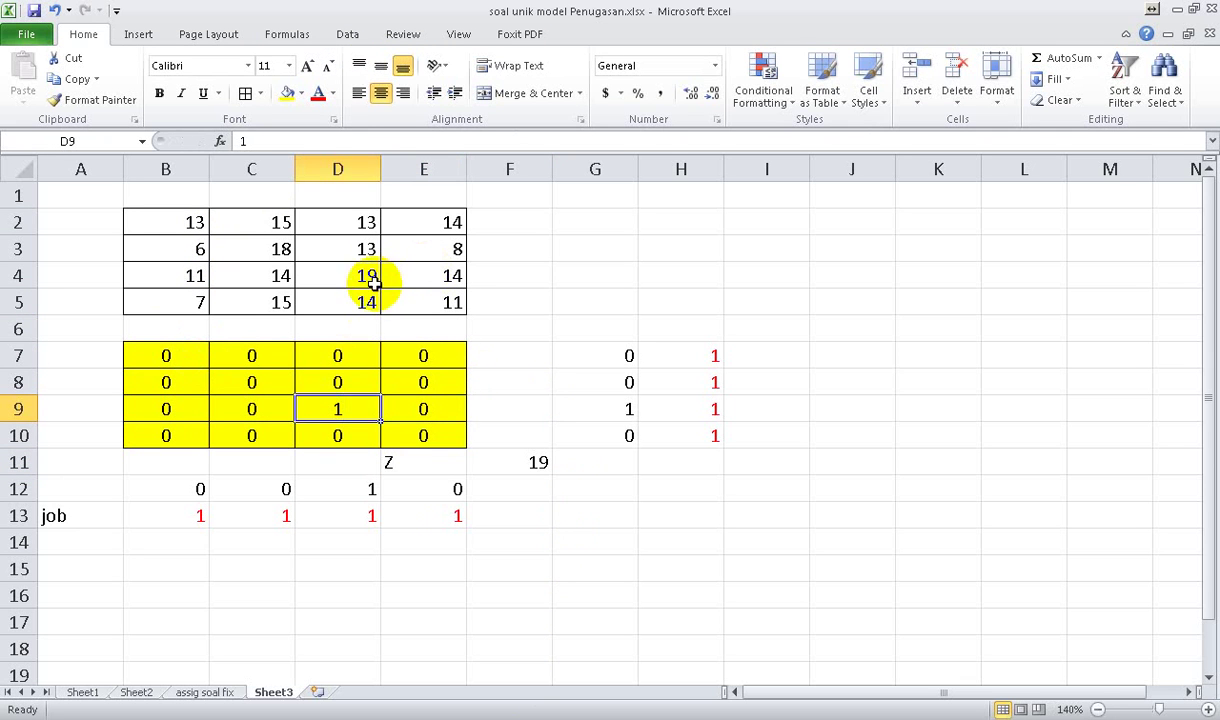
left_click(370, 278)
left_click(527, 459)
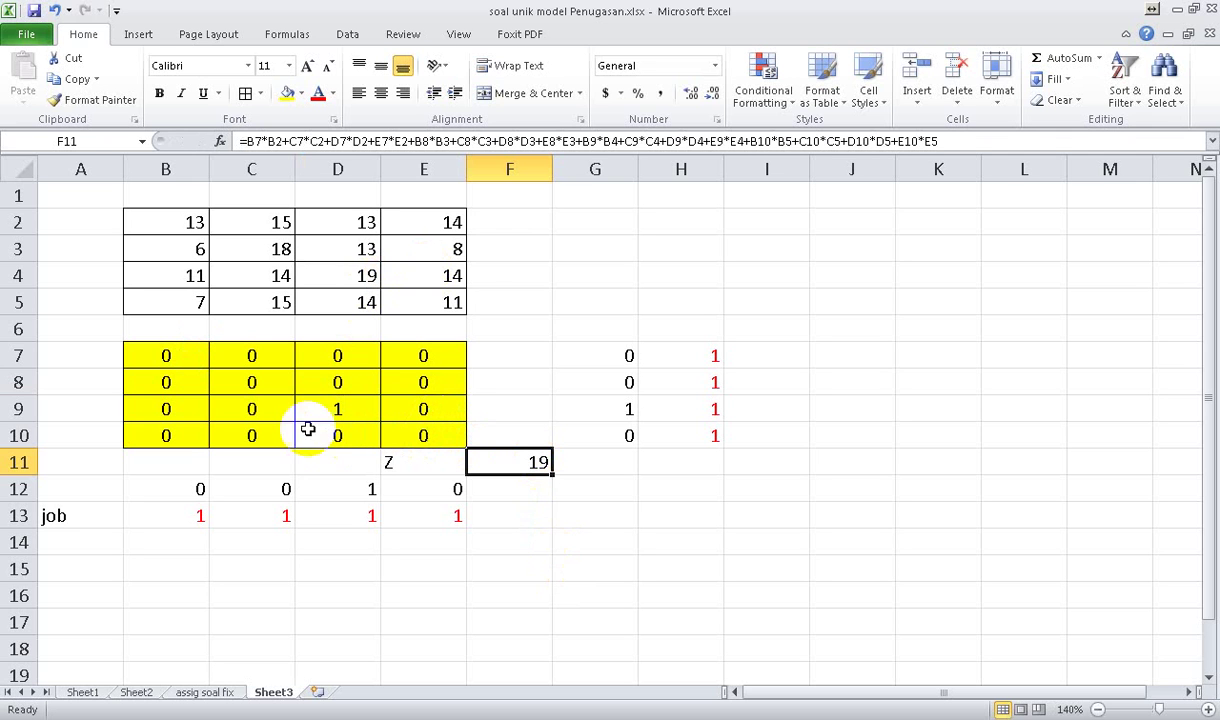
Enter a 1 in cell E8 of the yellow grid.
left_click(411, 374)
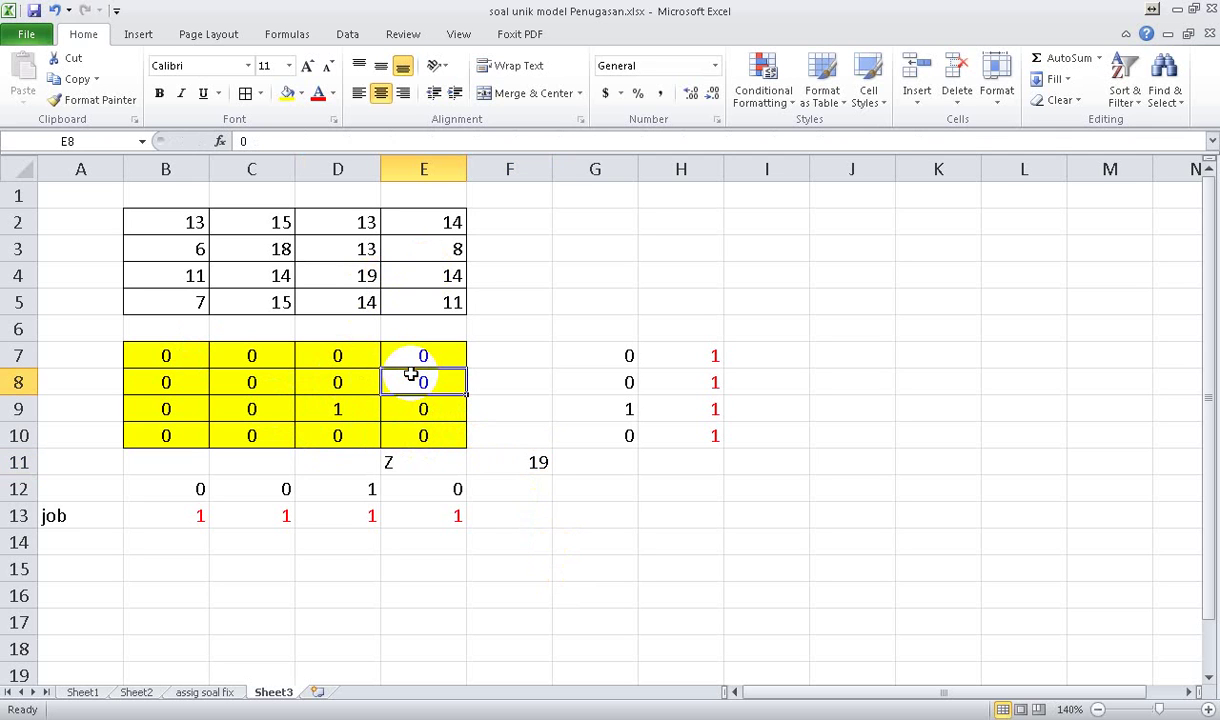
type("1")
left_click(411, 374)
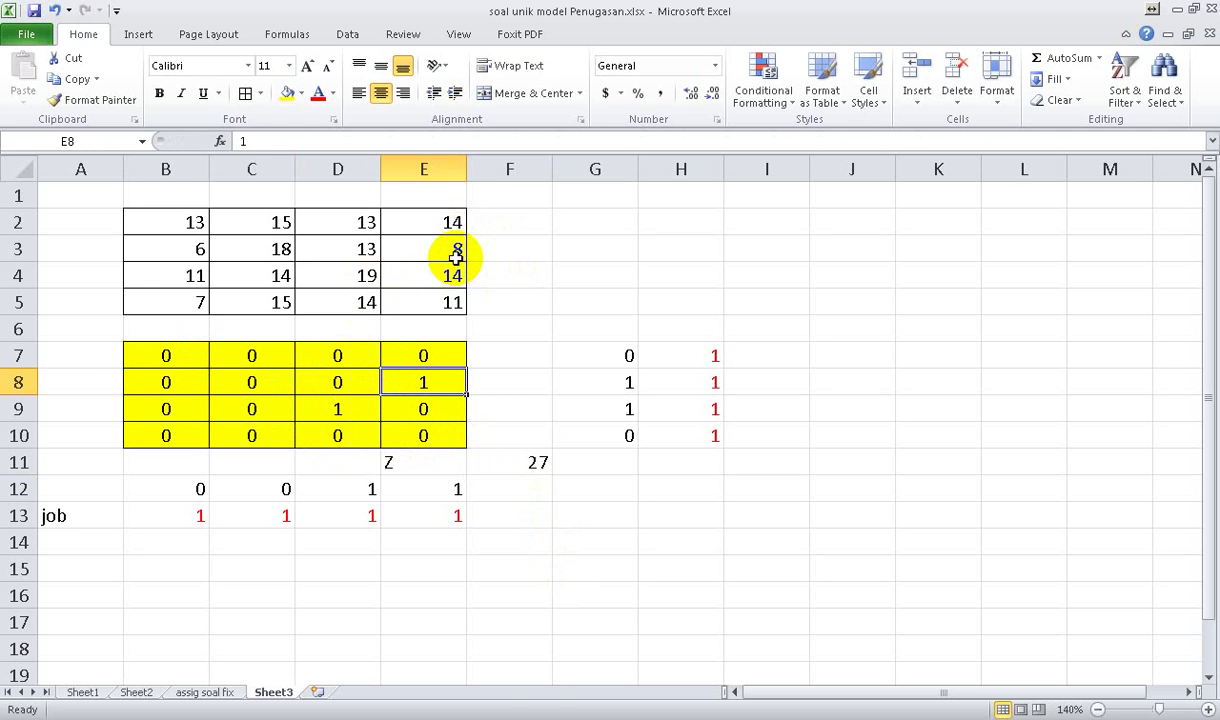
scroll(455, 258, "down", 2)
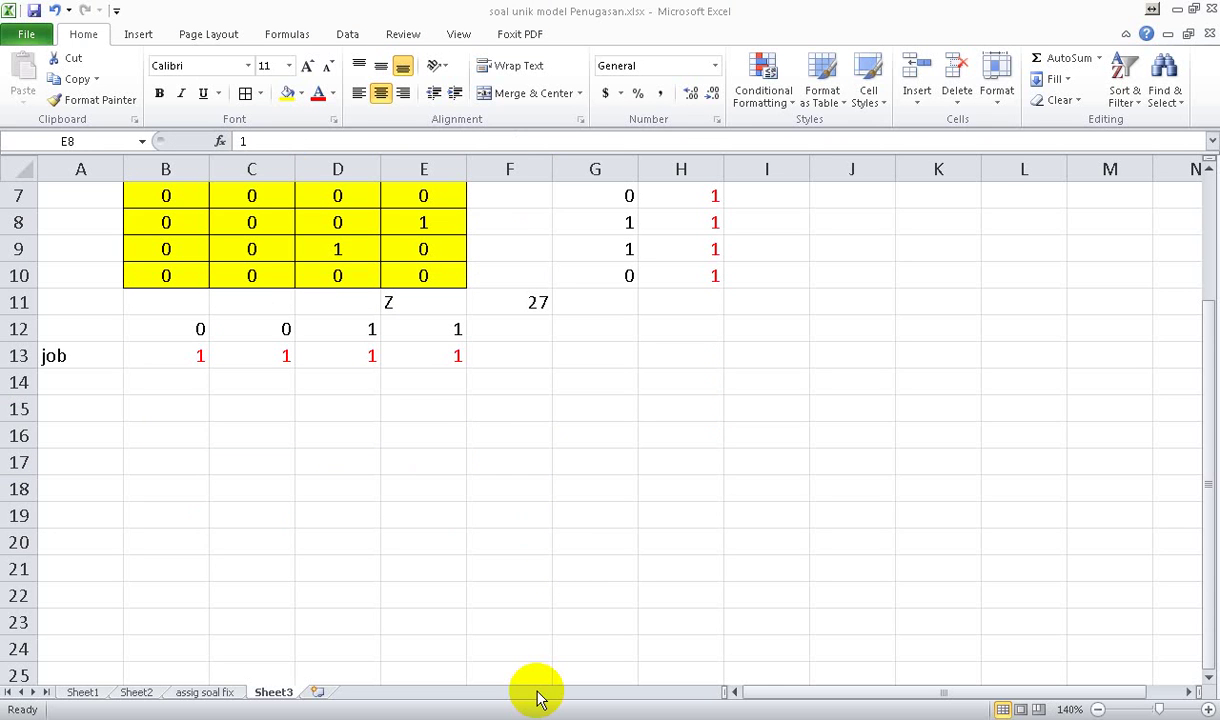
Enter 1s in C7 and B10 to complete the trial assignment.
key("Up")
key("Up")
key("Up")
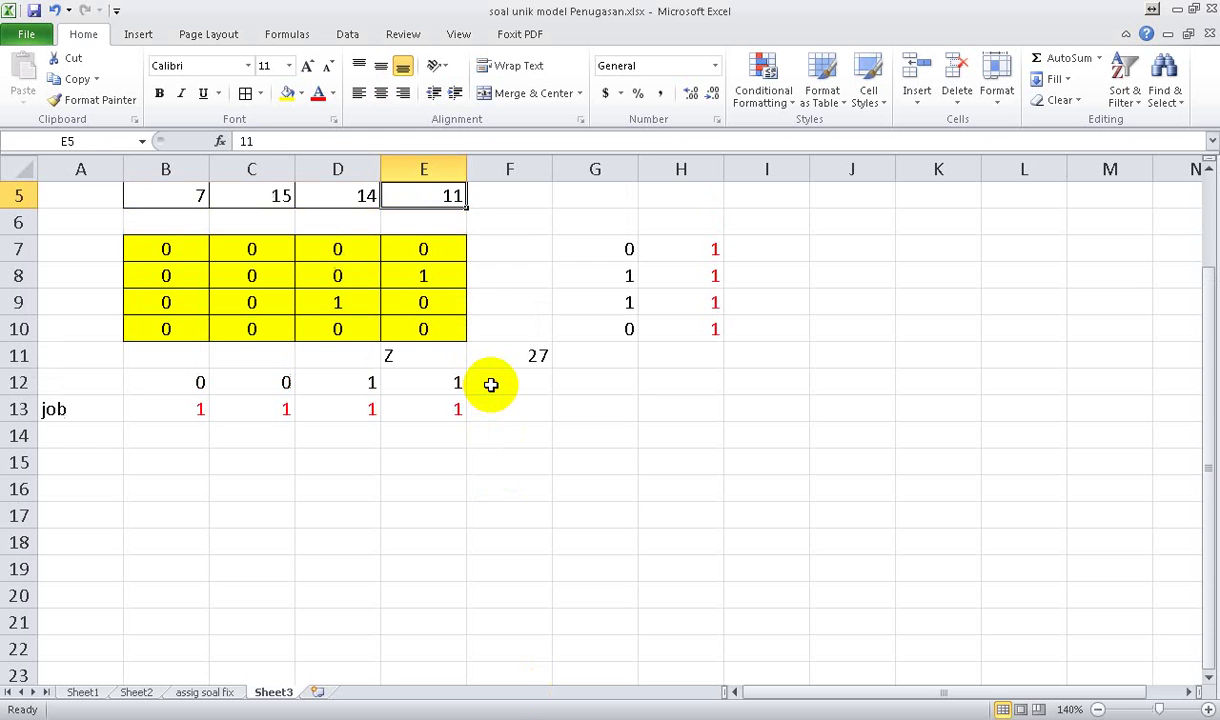
key("Down")
key("Down")
key("Down")
key("Down")
key("Down")
key("Down")
key("Down")
key("Left")
key("Left")
key("Left")
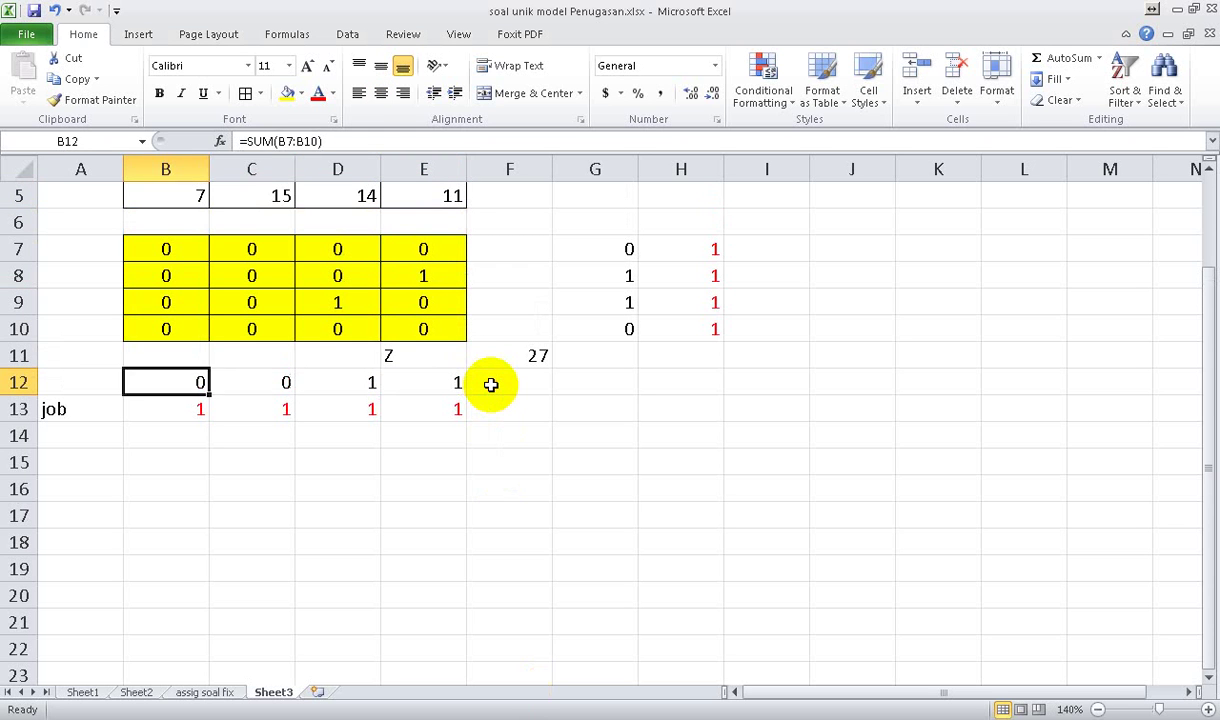
key("Right")
key("Right")
key("Up")
key("Up")
key("Up")
key("Up")
key("Up")
key("Left")
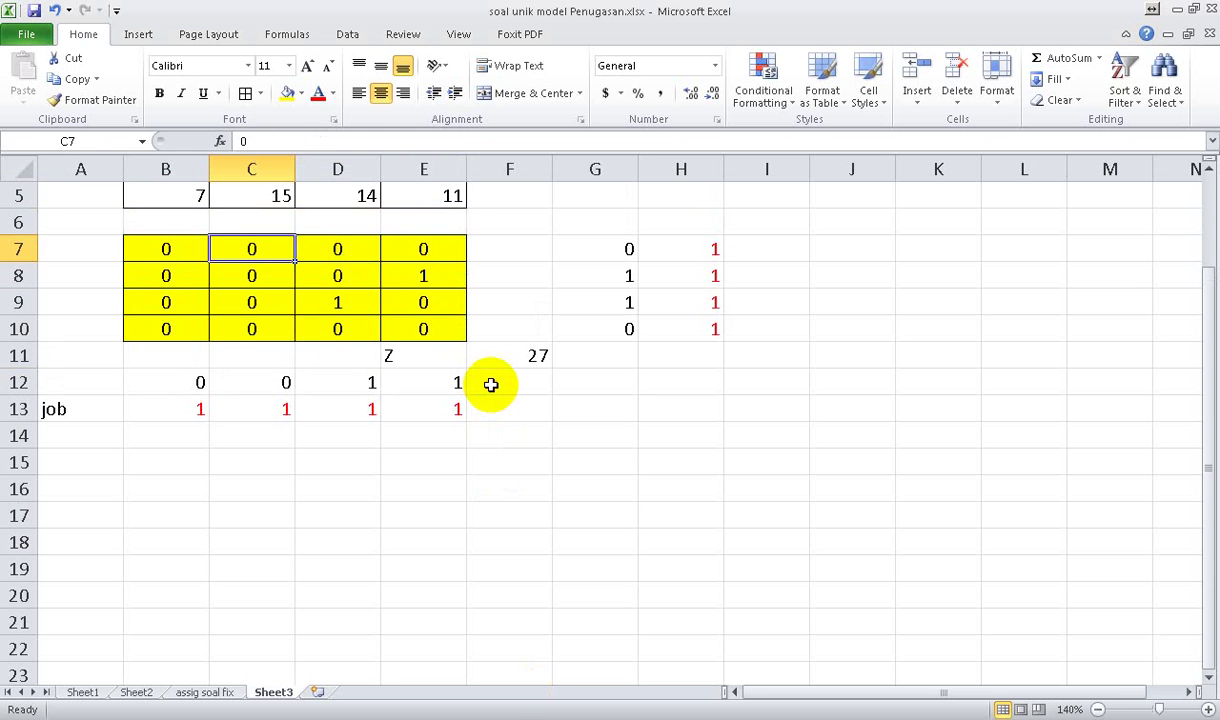
key("Down")
key("Down")
key("Down")
key("Left")
type("1")
key("Right")
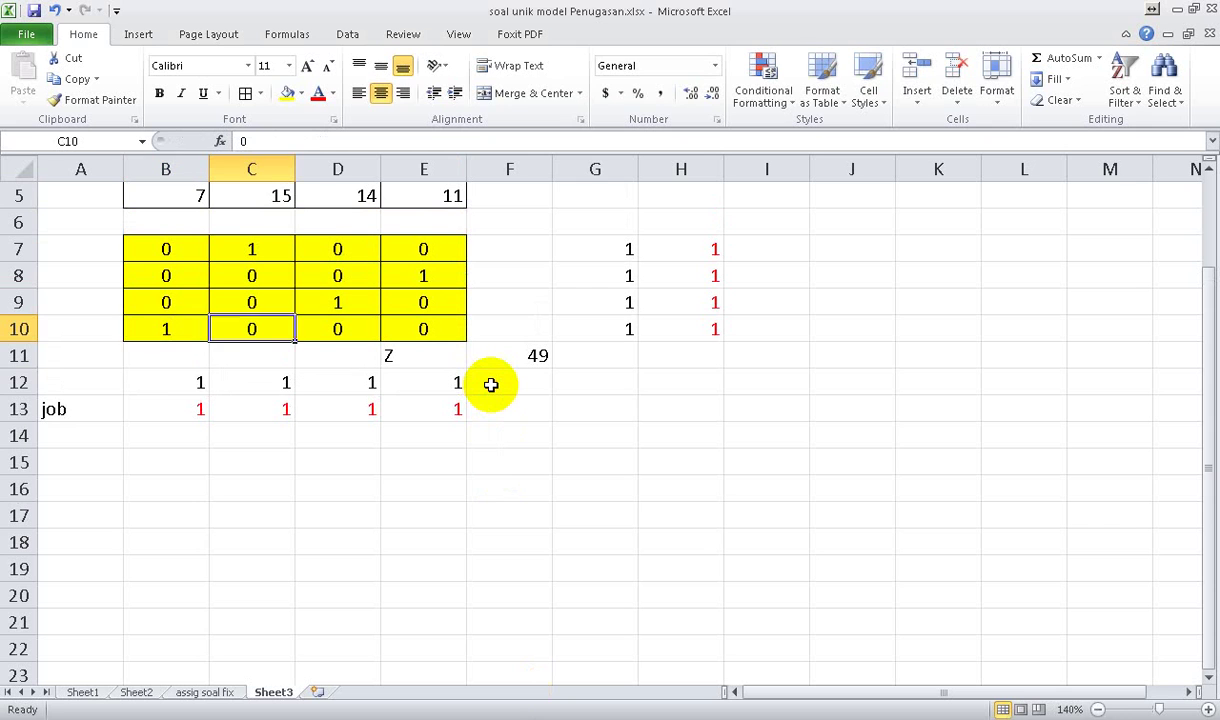
key("Down")
key("Down")
Move to the Z total in F11 to confirm it now reads 49.
key("Left")
key("Up")
key("Up")
key("Left")
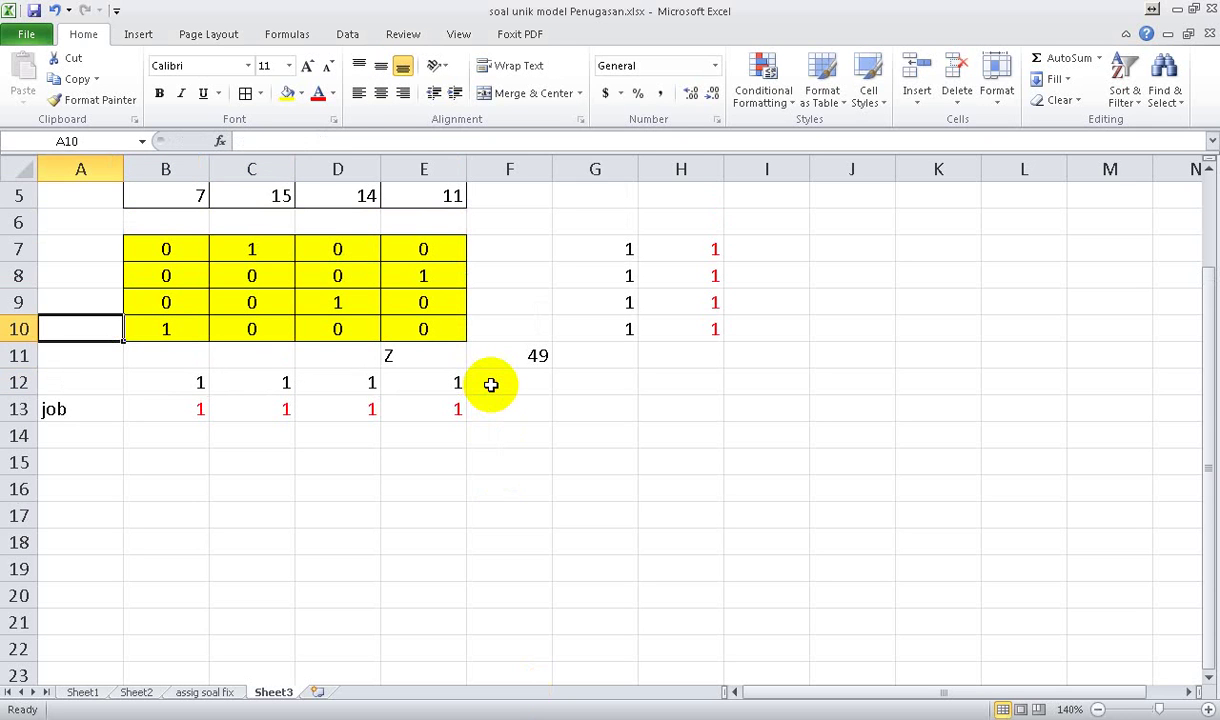
key("Up")
key("Up")
key("Up")
key("Up")
key("Up")
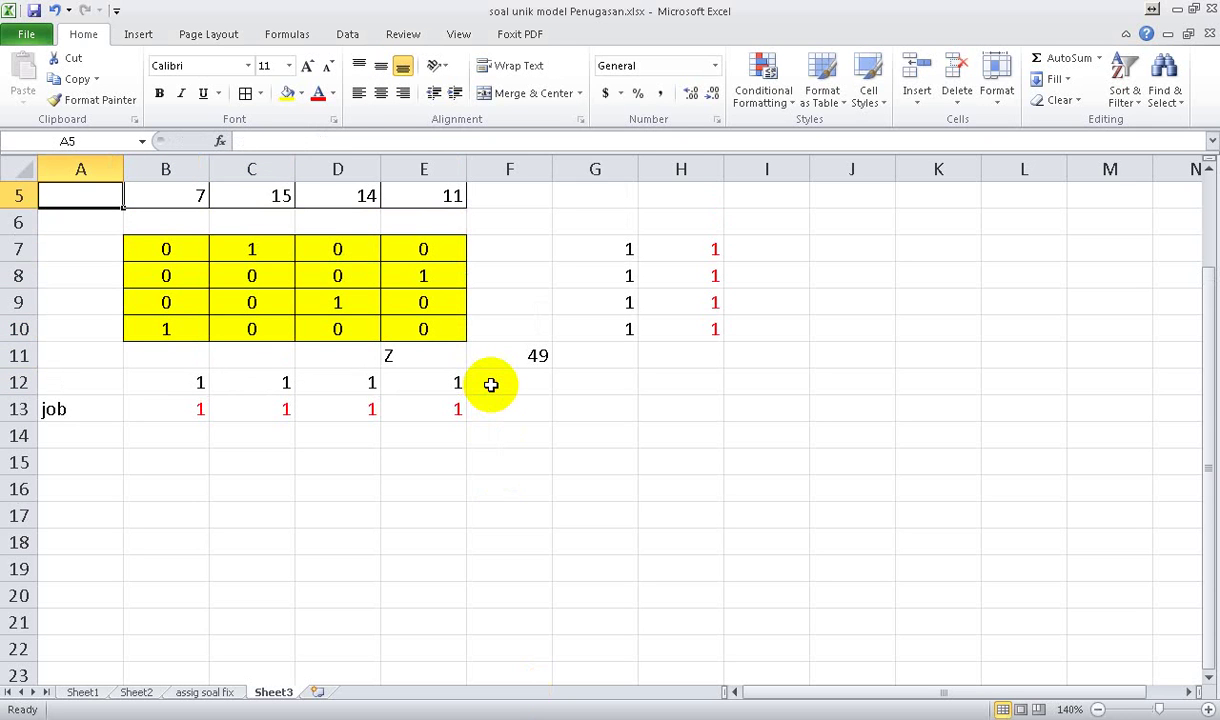
key("Down")
key("Down")
key("Down")
key("Down")
key("Down")
key("Down")
key("Right")
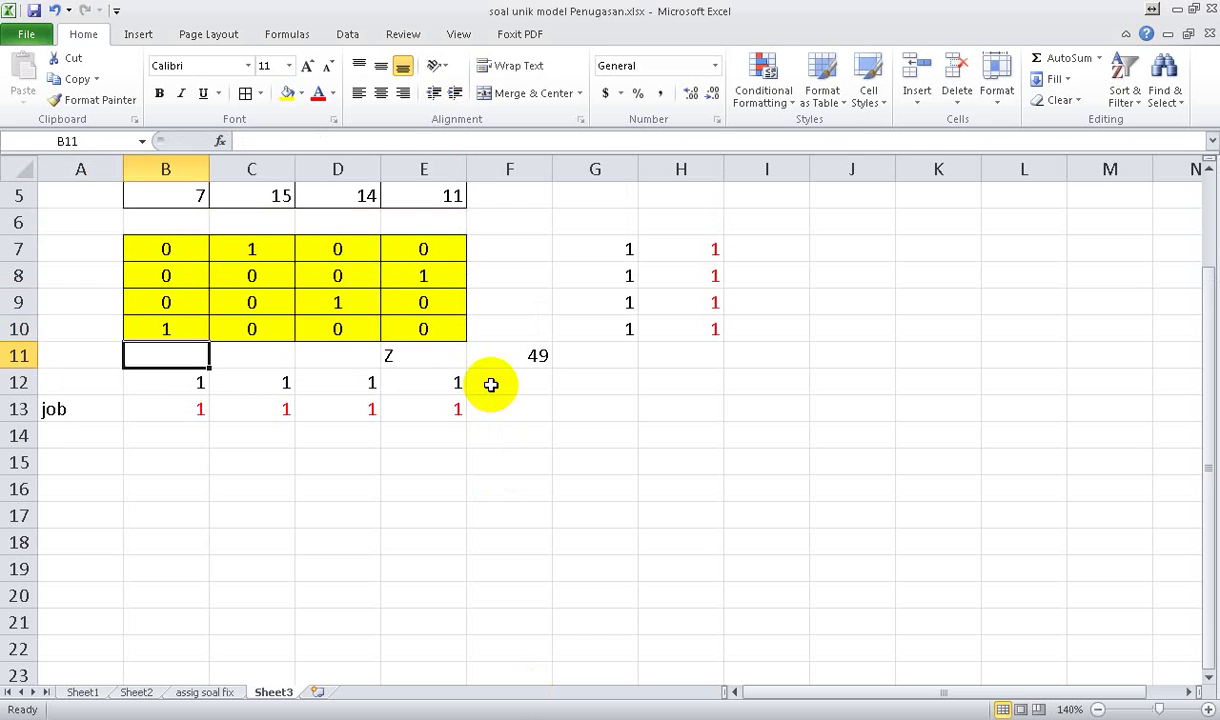
key("Right")
key("Right")
key("Right")
key("Right")
key("Up")
key("Up")
key("Up")
key("Up")
key("Up")
key("Up")
Change E8 to 0 and put a 1 in B8.
key("Down")
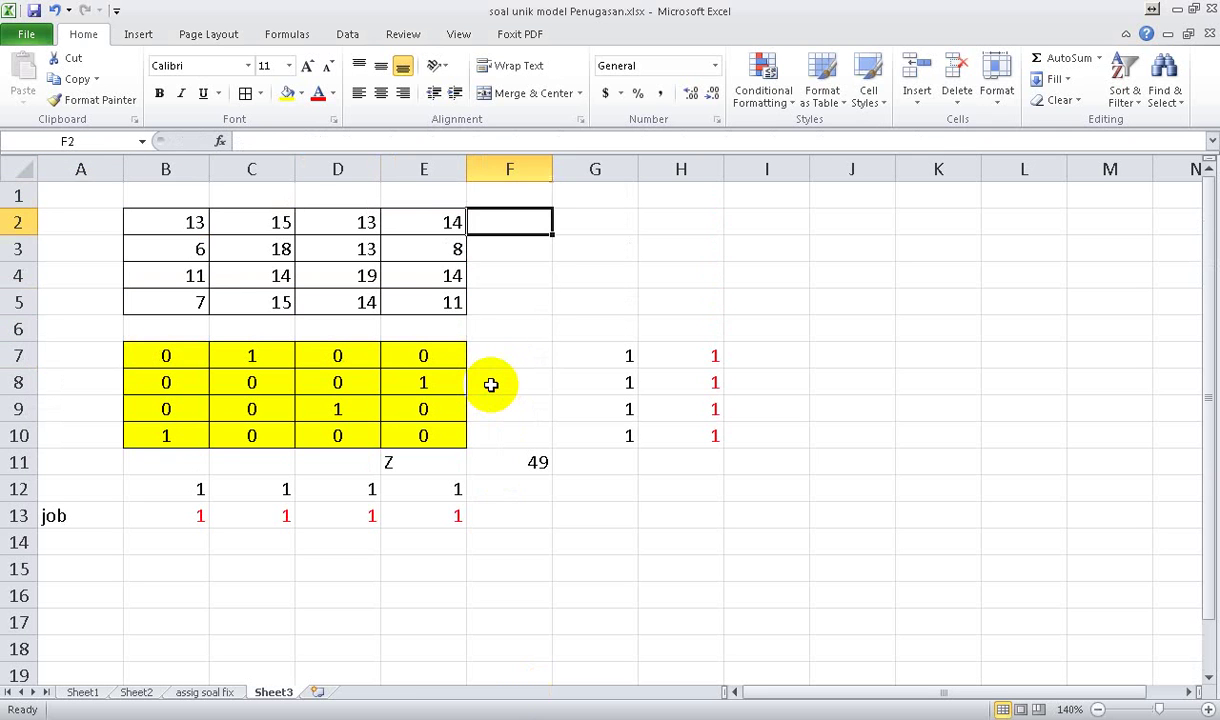
key("Down")
key("Down")
key("Down")
key("Down")
key("Down")
key("Down")
key("Left")
type("0")
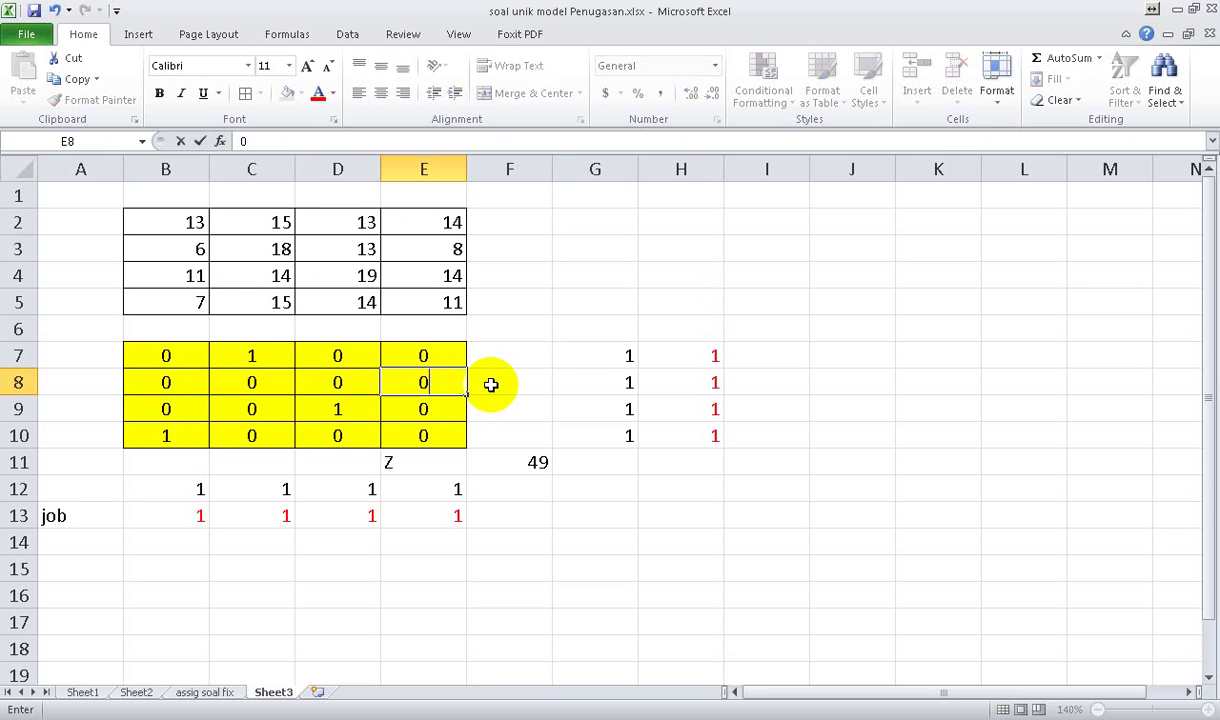
key("Return")
key("Up")
key("Left")
key("Left")
key("Left")
type("1")
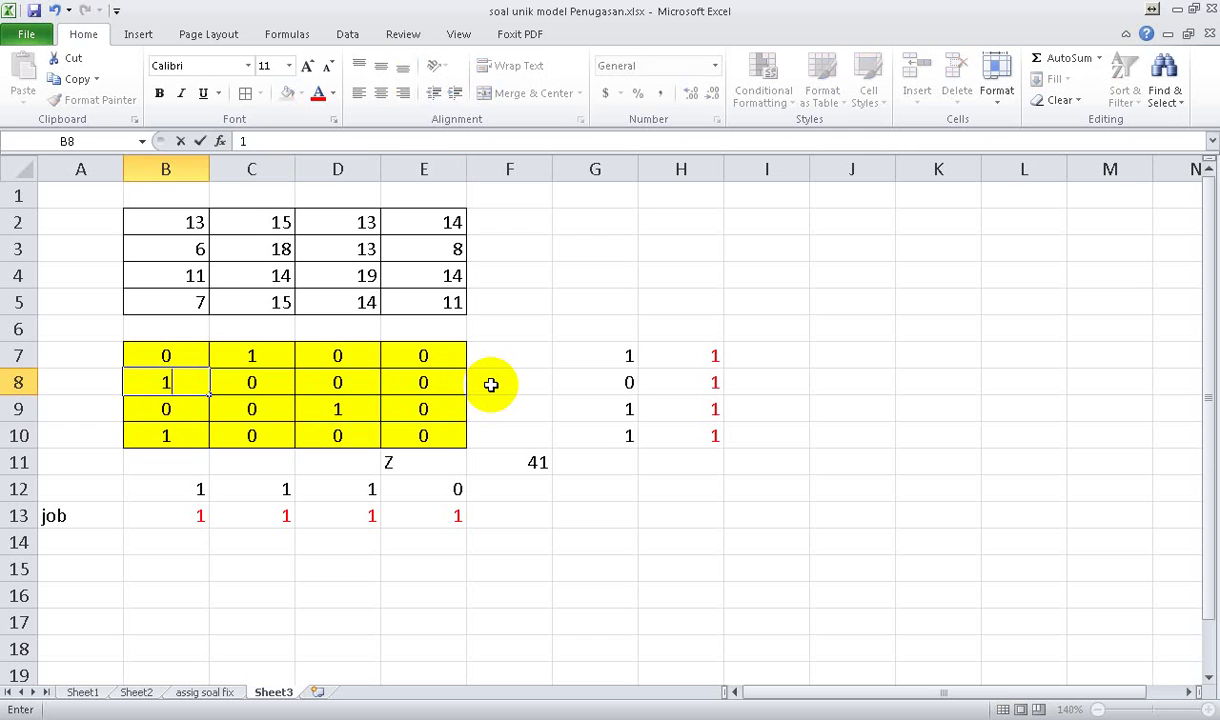
key("Return")
key("Right")
key("Down")
key("Left")
Clear B10, put a 1 in E10 and check Z in F11 reads 51.
key("Delete")
key("Right")
key("Right")
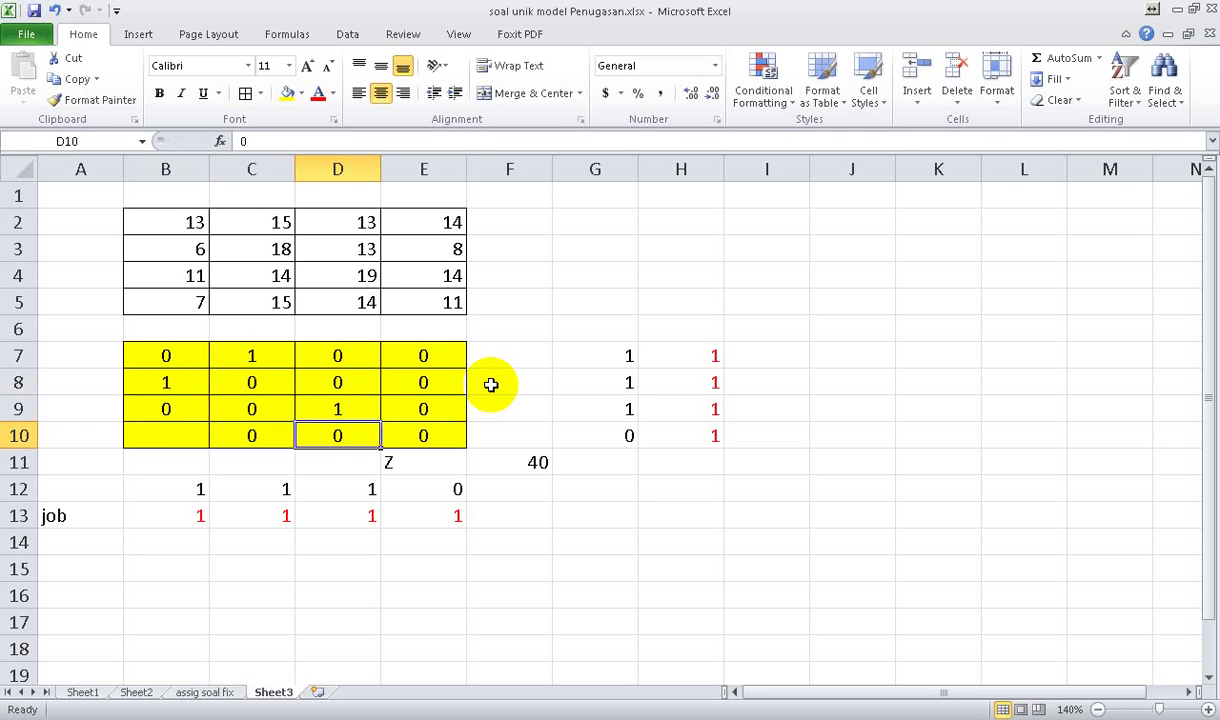
key("Right")
type("1")
key("Return")
key("Up")
key("Down")
key("Right")
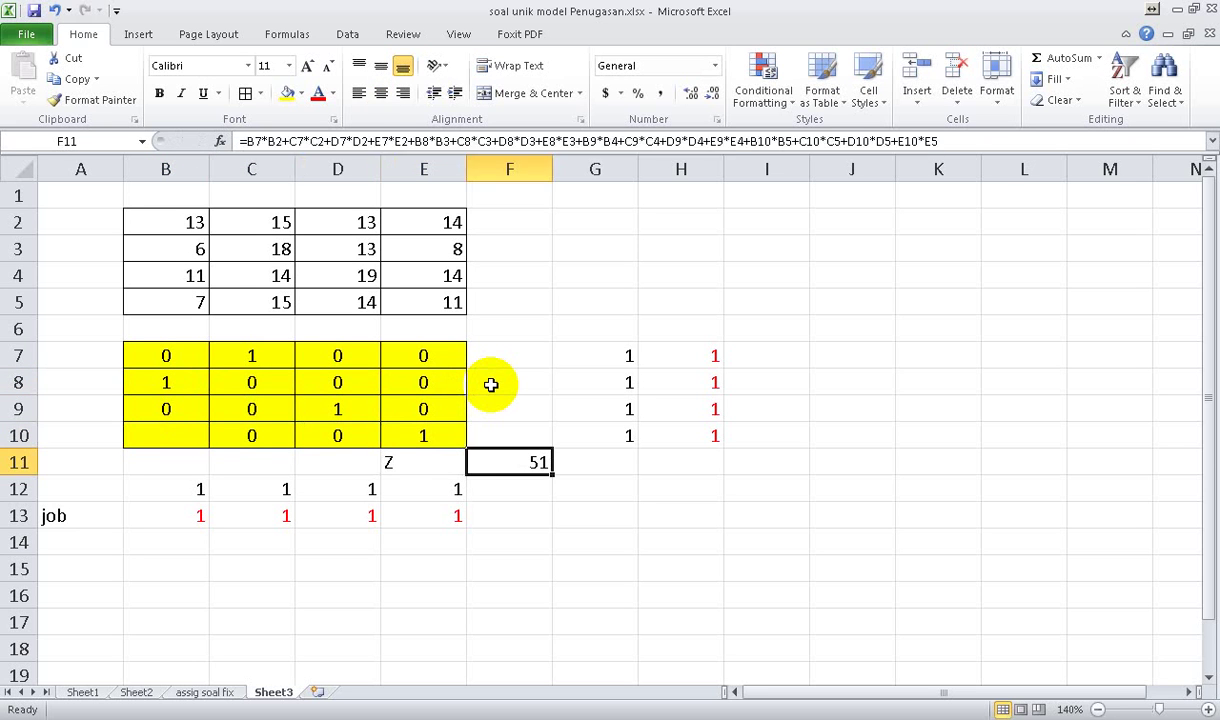
key("Right")
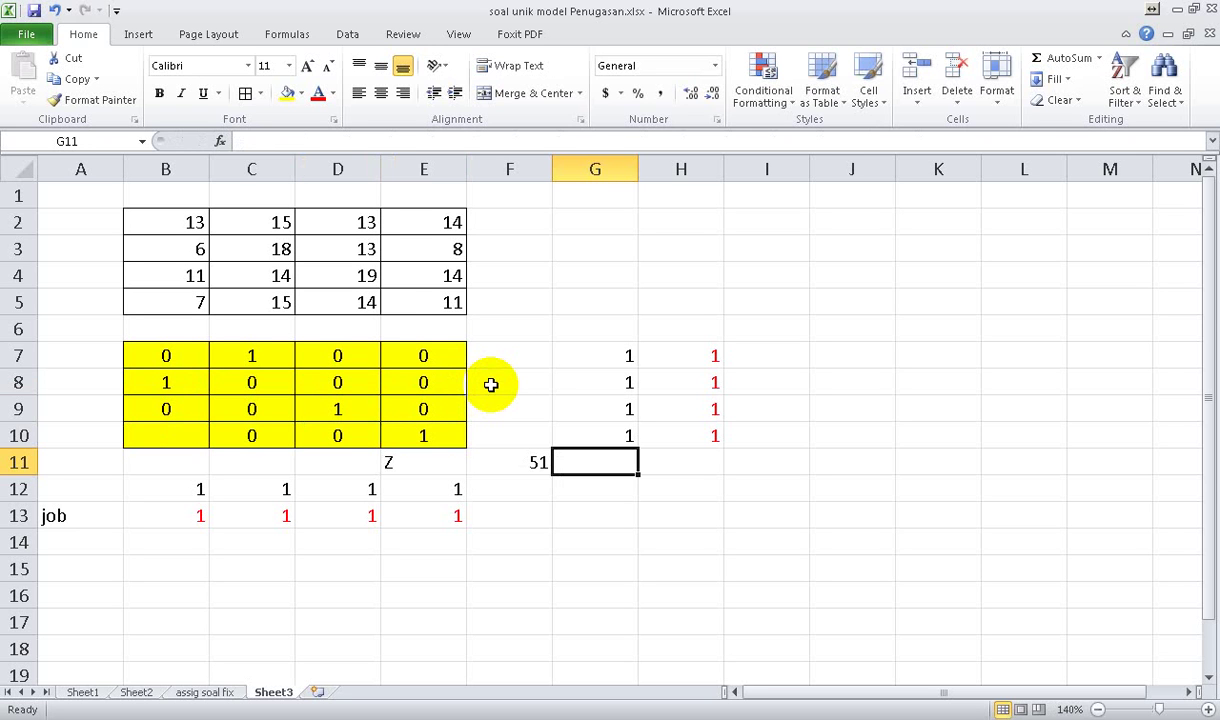
Reset B10, B8, C7, D9 and E10 to 0 so Z reads 0.
key("Left")
key("Left")
key("Left")
key("Left")
key("Left")
key("Up")
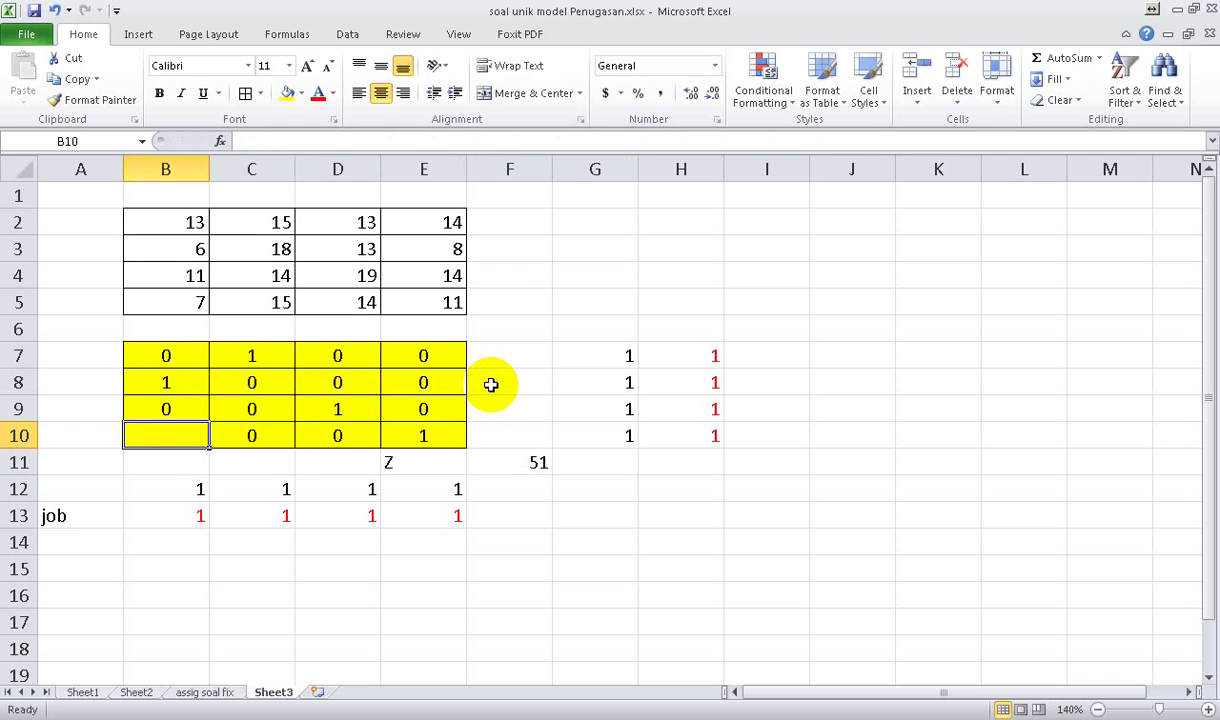
type("0")
key("Up")
key("Right")
key("Up")
key("Left")
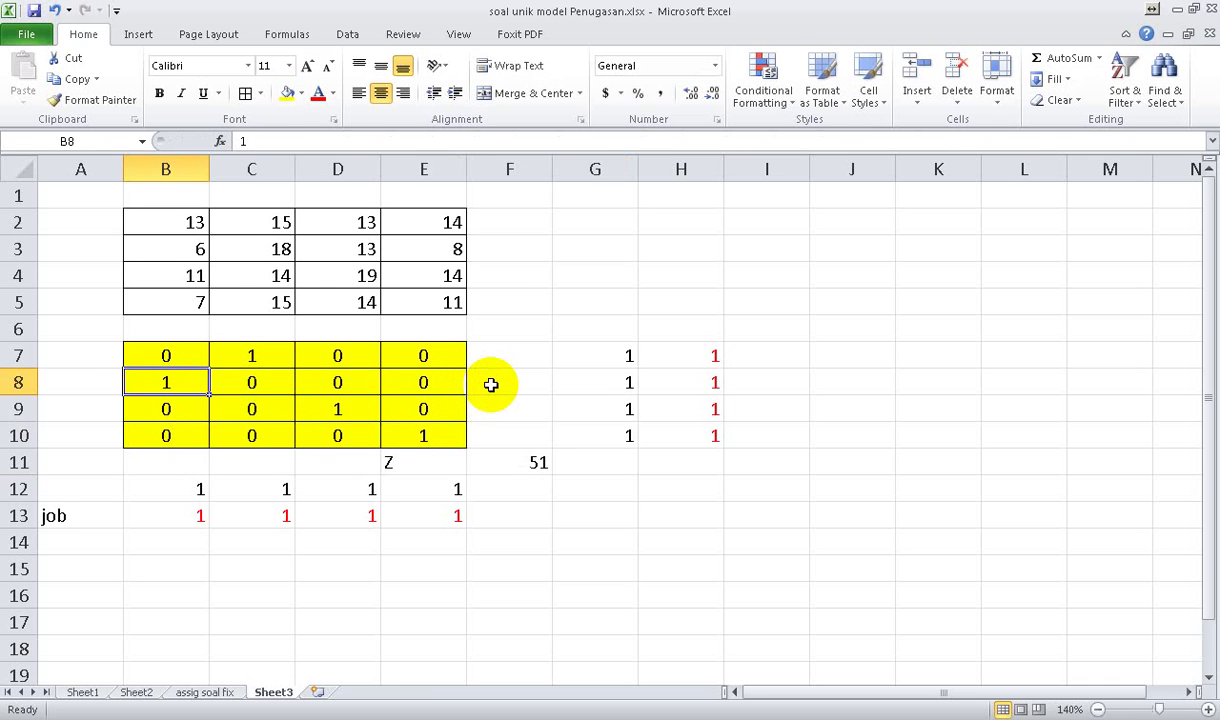
type("0")
key("Right")
key("Up")
type("0")
key("Down")
key("Down")
key("Right")
type("0")
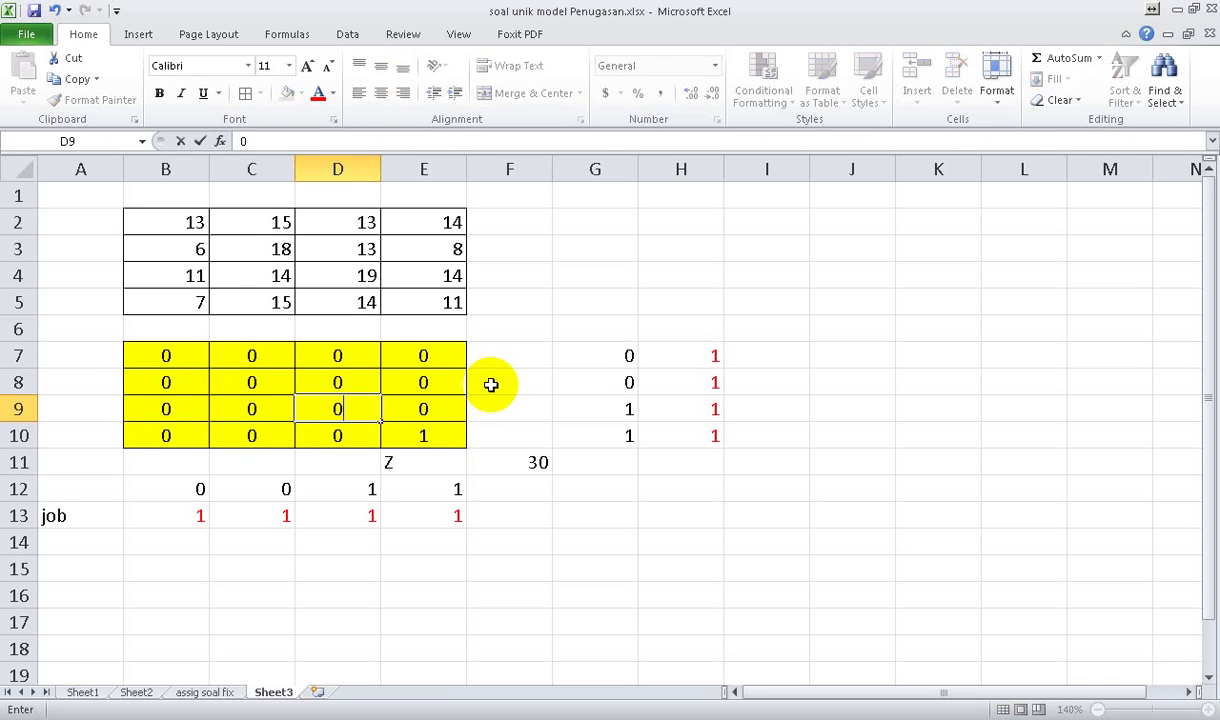
key("Down")
key("Right")
type("0")
key("Return")
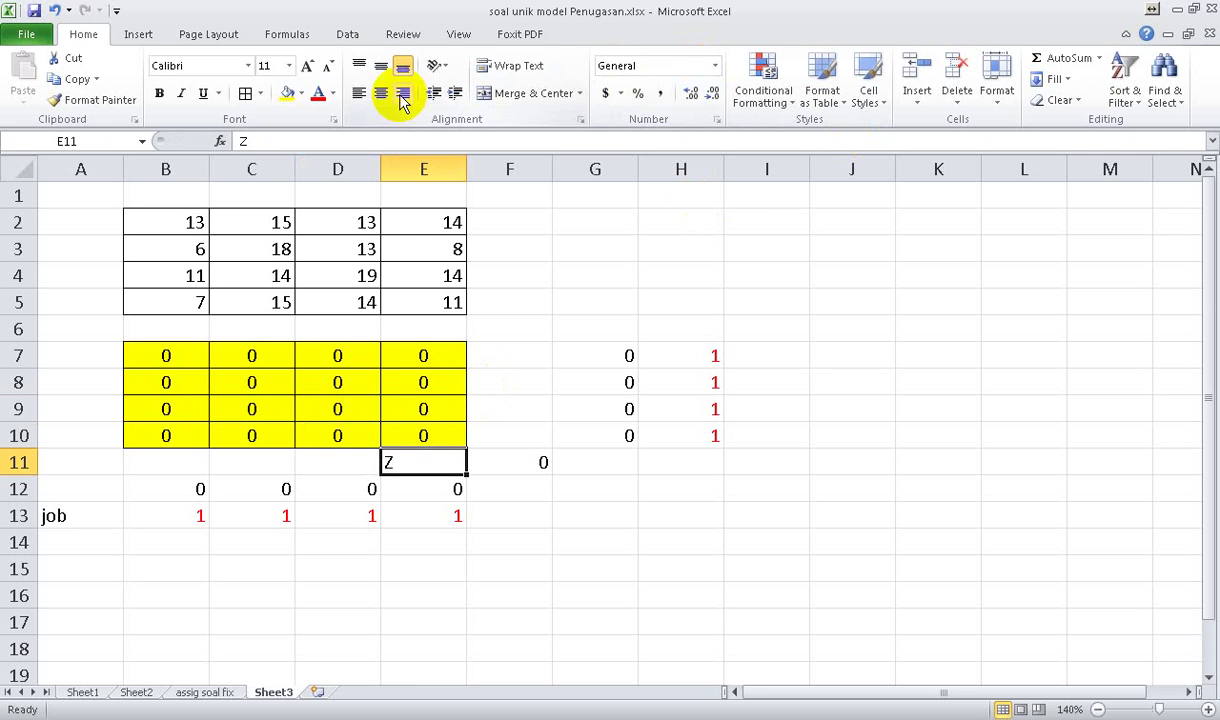
Open Solver and set objective $F$11 to Min with variable cells $B$7:$E$10.
left_click(347, 34)
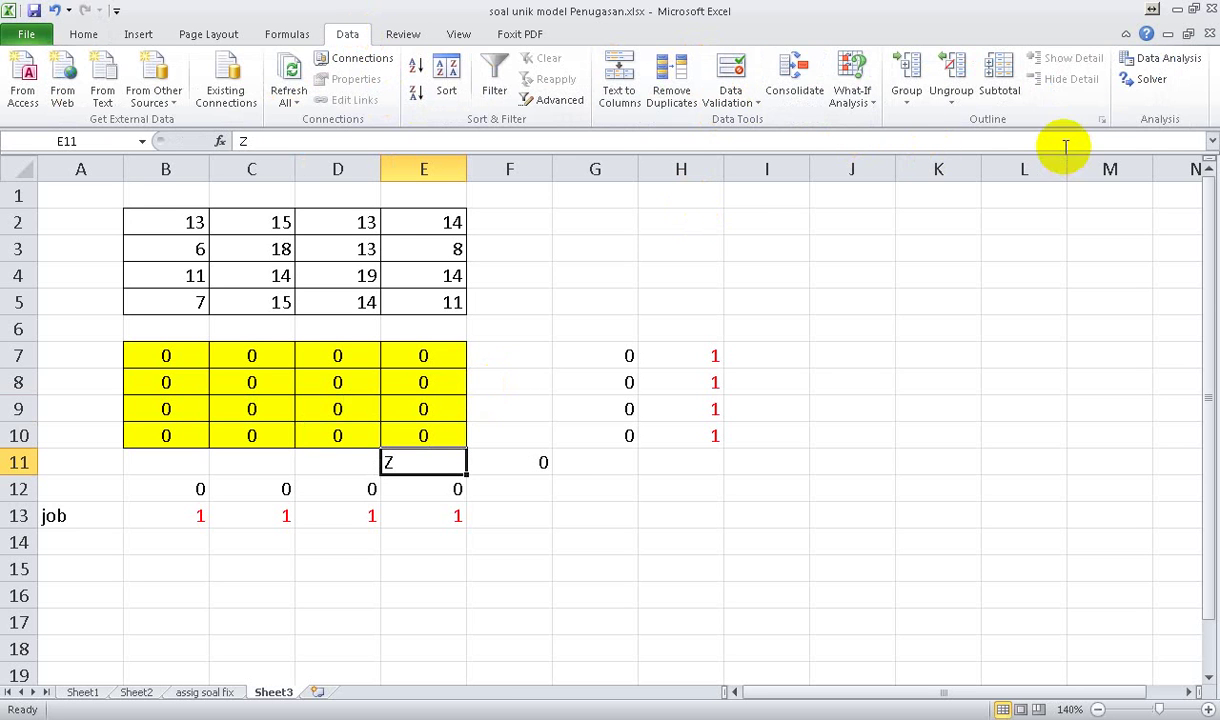
left_click(1135, 82)
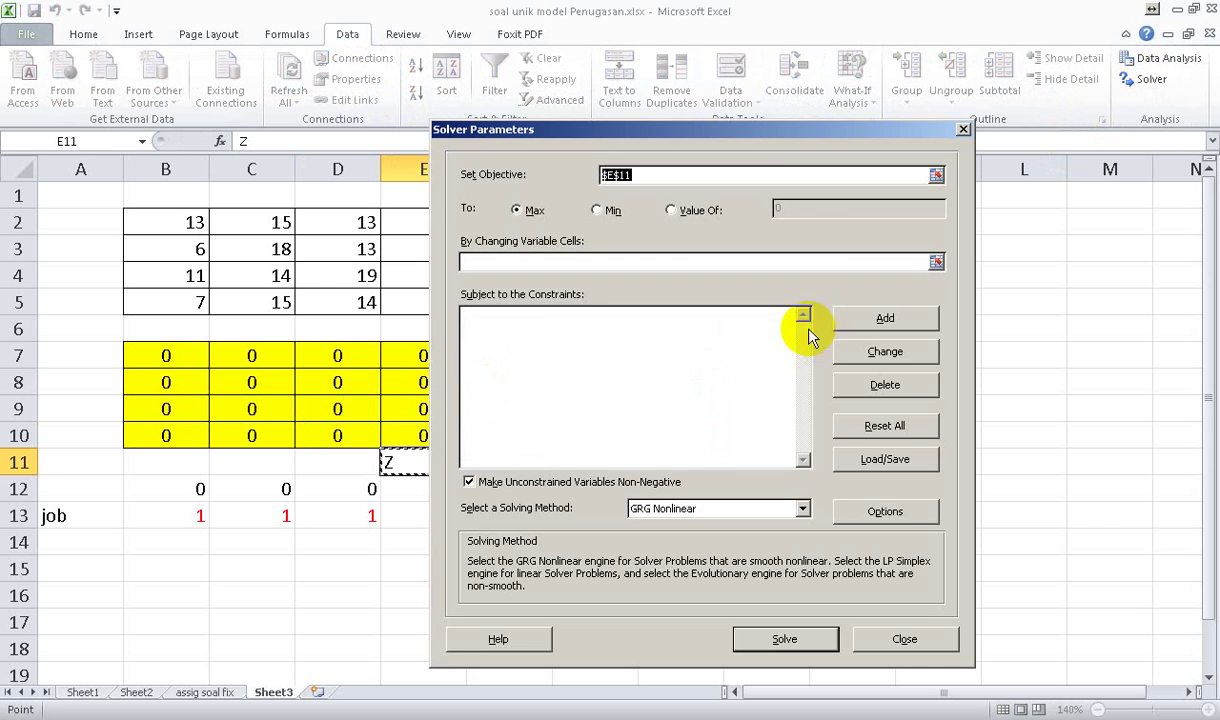
left_click_drag(726, 140, 872, 104)
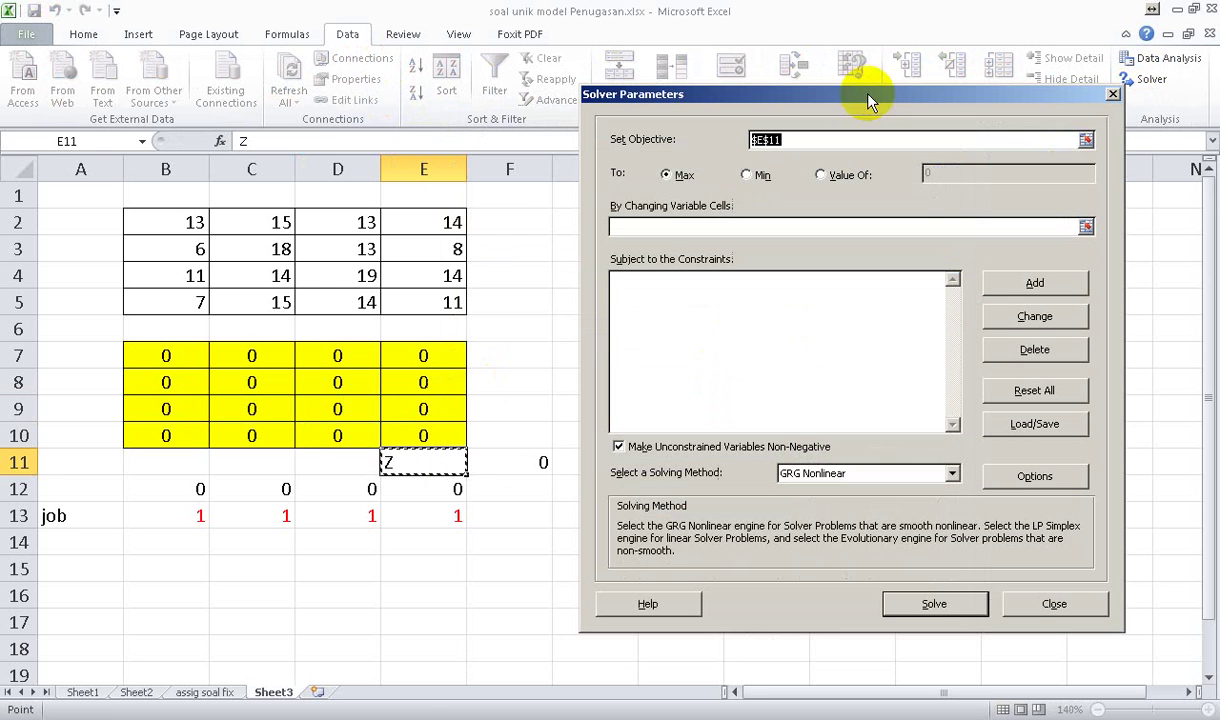
left_click(524, 467)
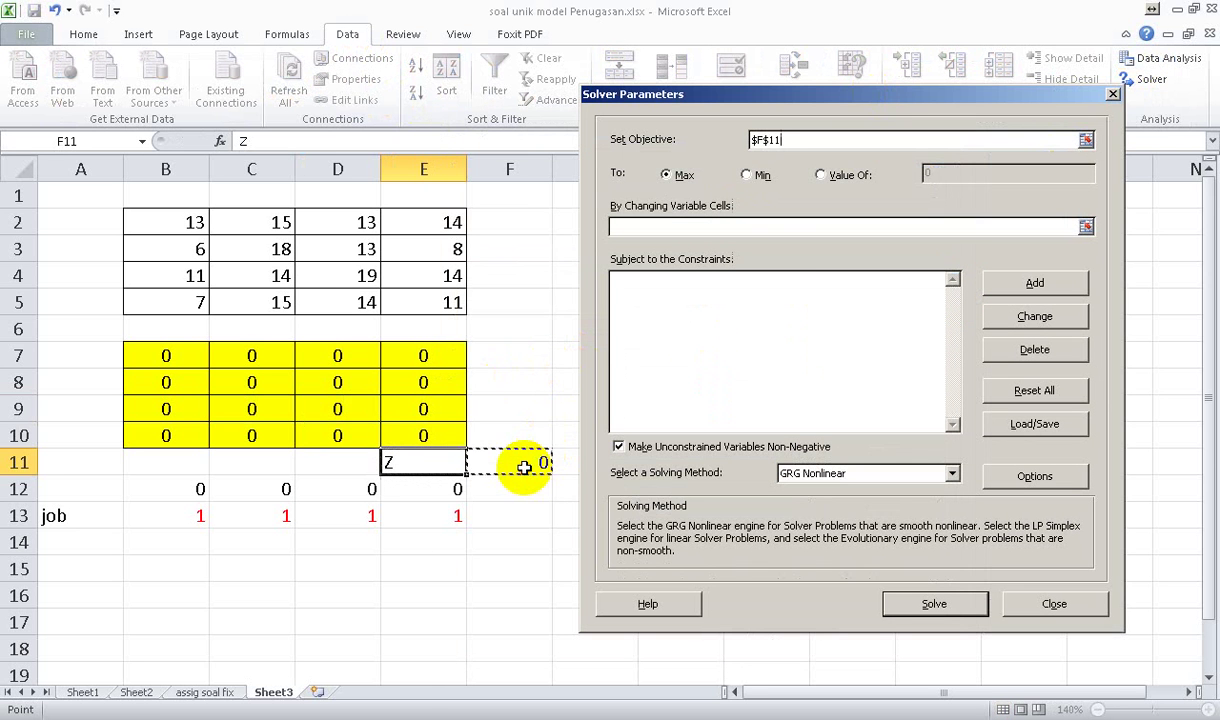
left_click(749, 177)
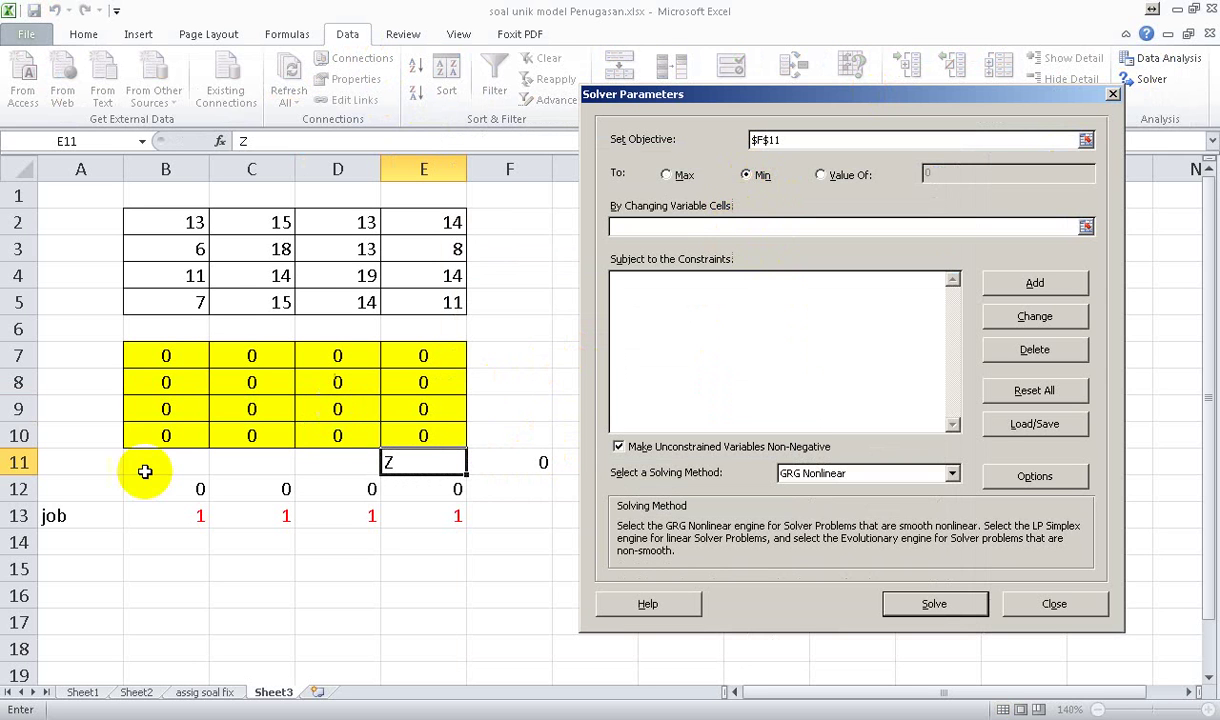
mouse_move(136, 354)
left_mouse_down()
mouse_move(418, 370)
mouse_move(427, 436)
left_mouse_up()
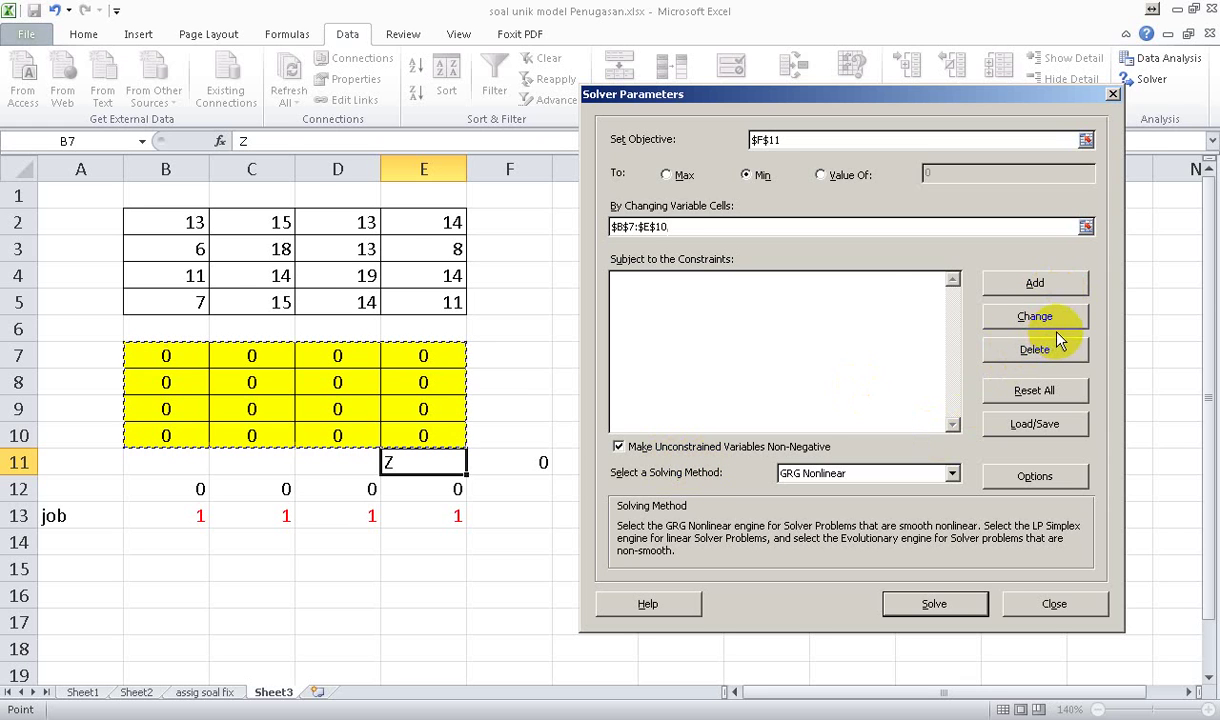
Add constraints $B$12=$B$13 and $C$12=$C$13 for the first two column totals.
left_click(1035, 284)
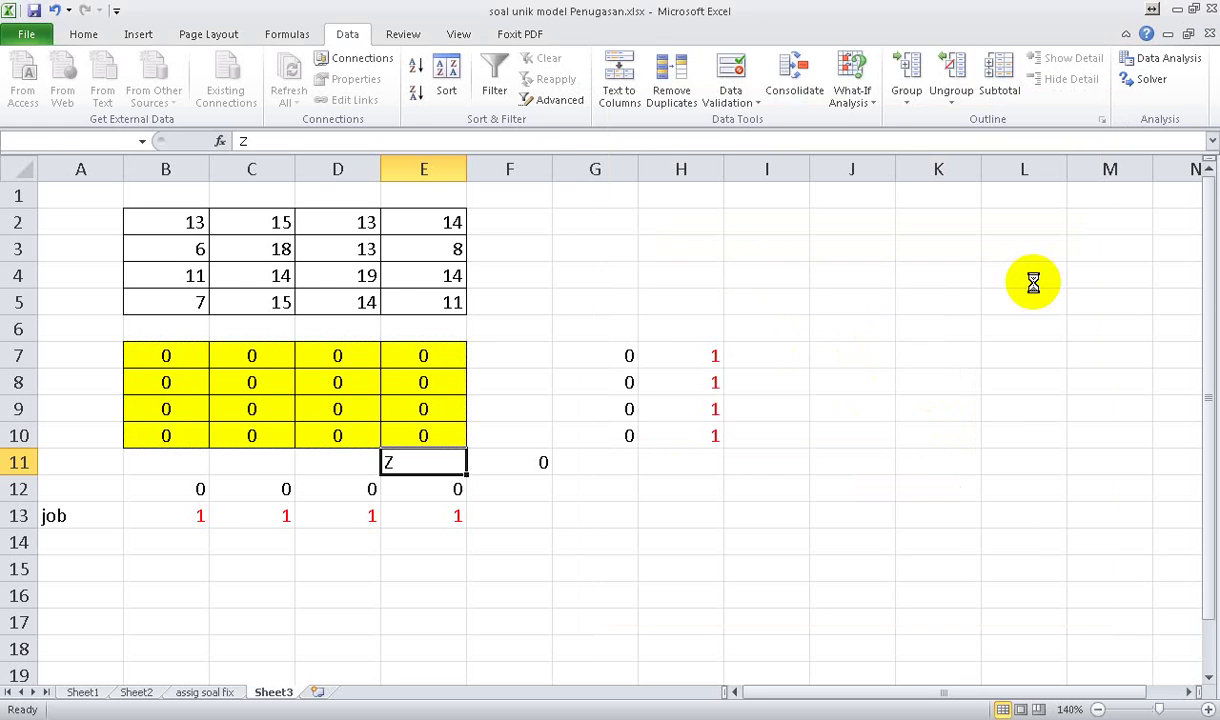
left_click(192, 486)
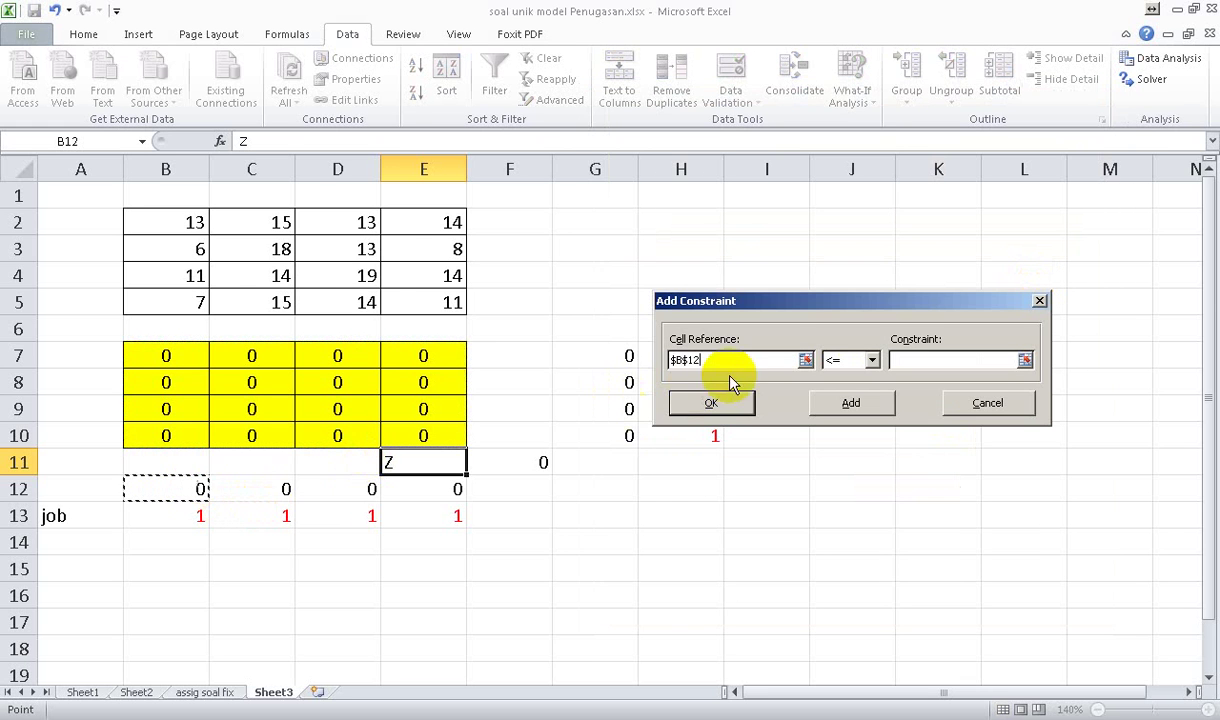
left_click(850, 360)
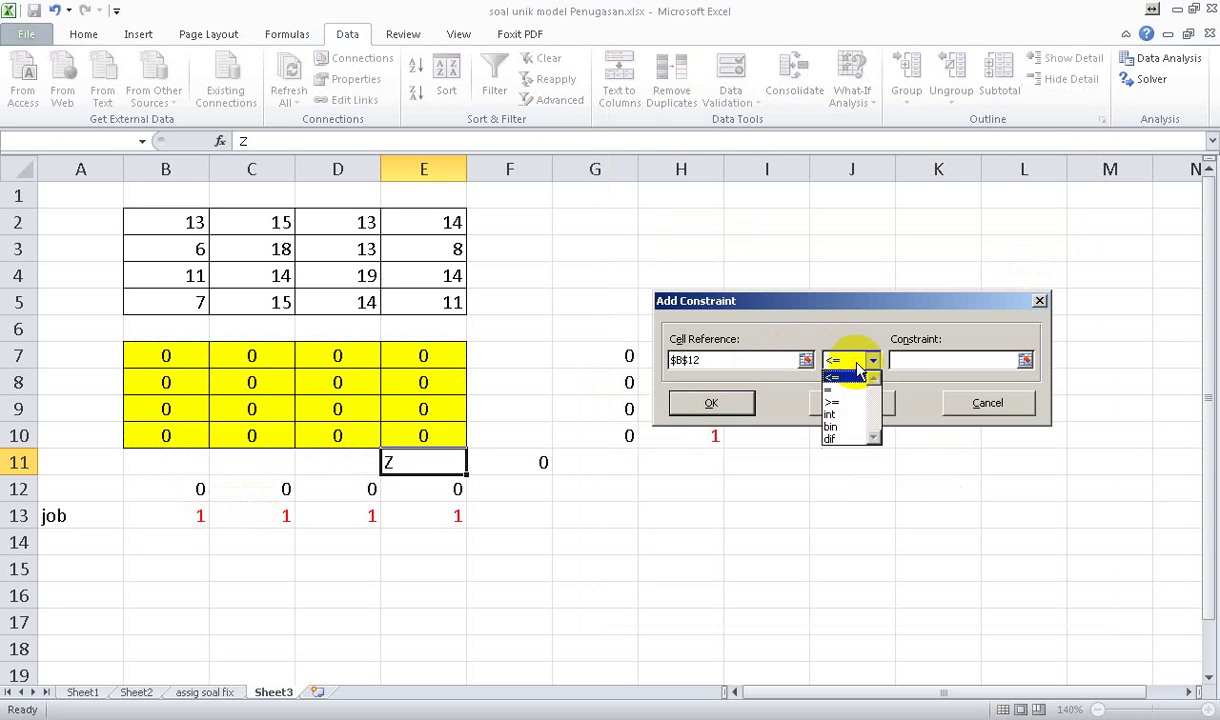
left_click(843, 396)
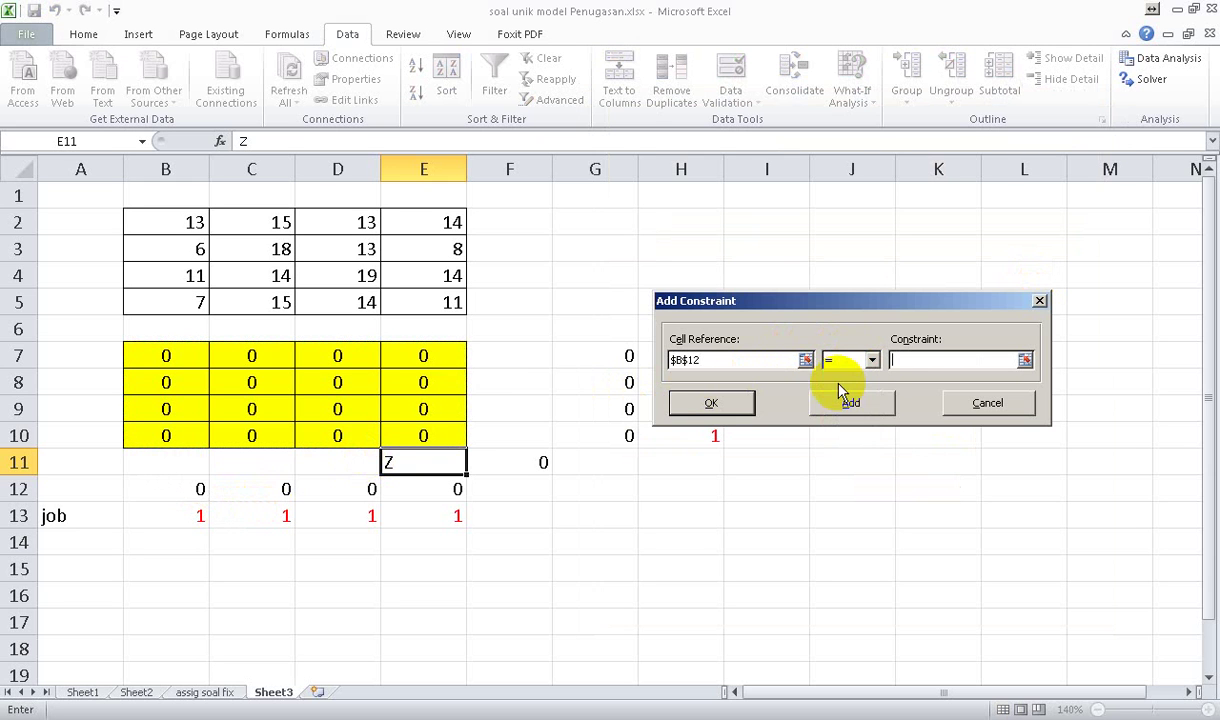
left_click(200, 515)
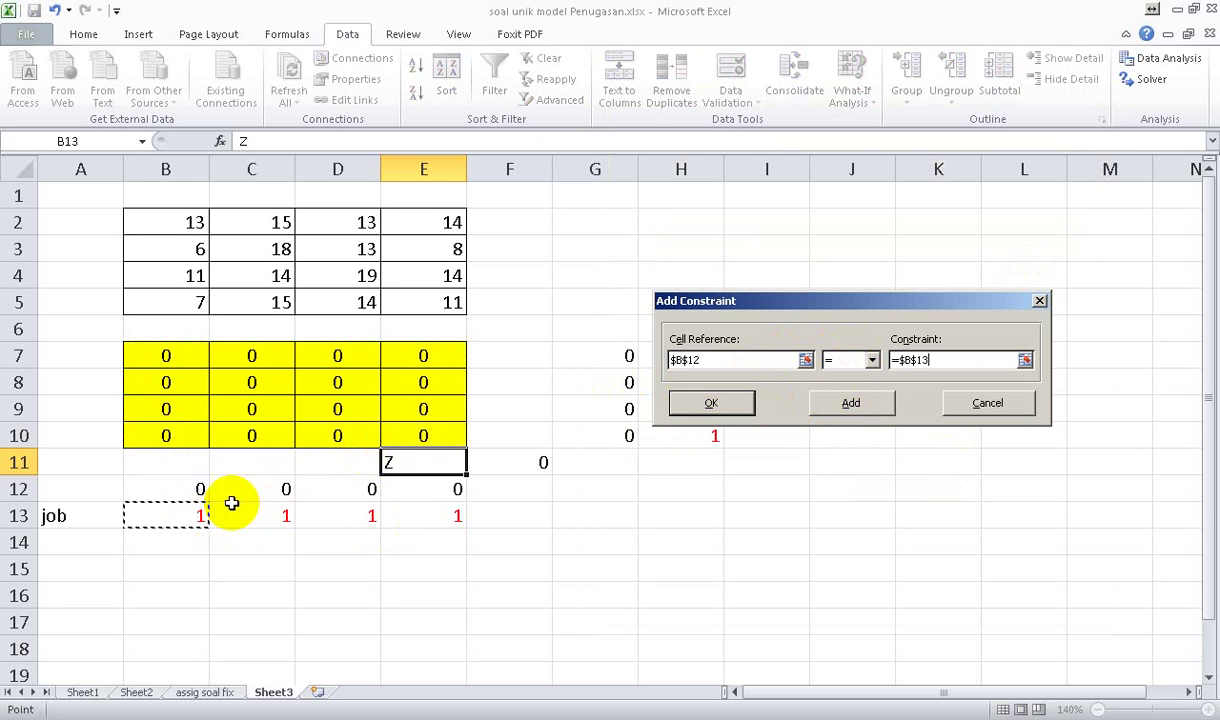
left_click(872, 409)
left_click(273, 490)
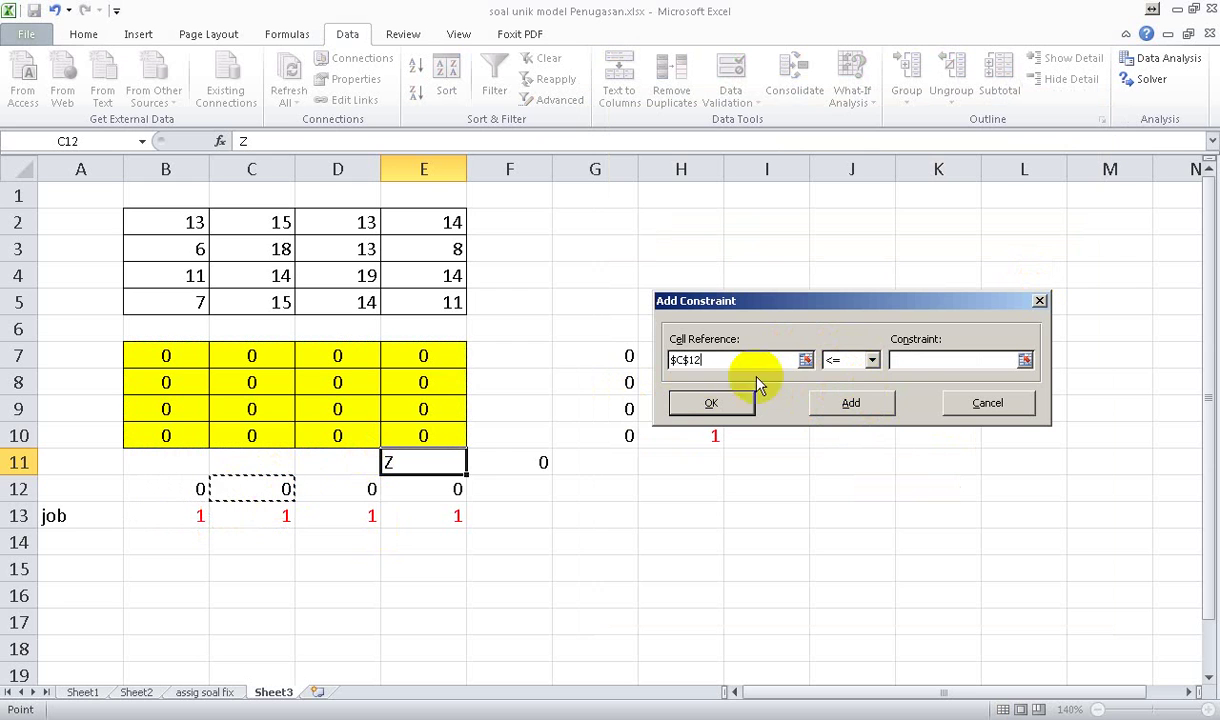
left_click(868, 362)
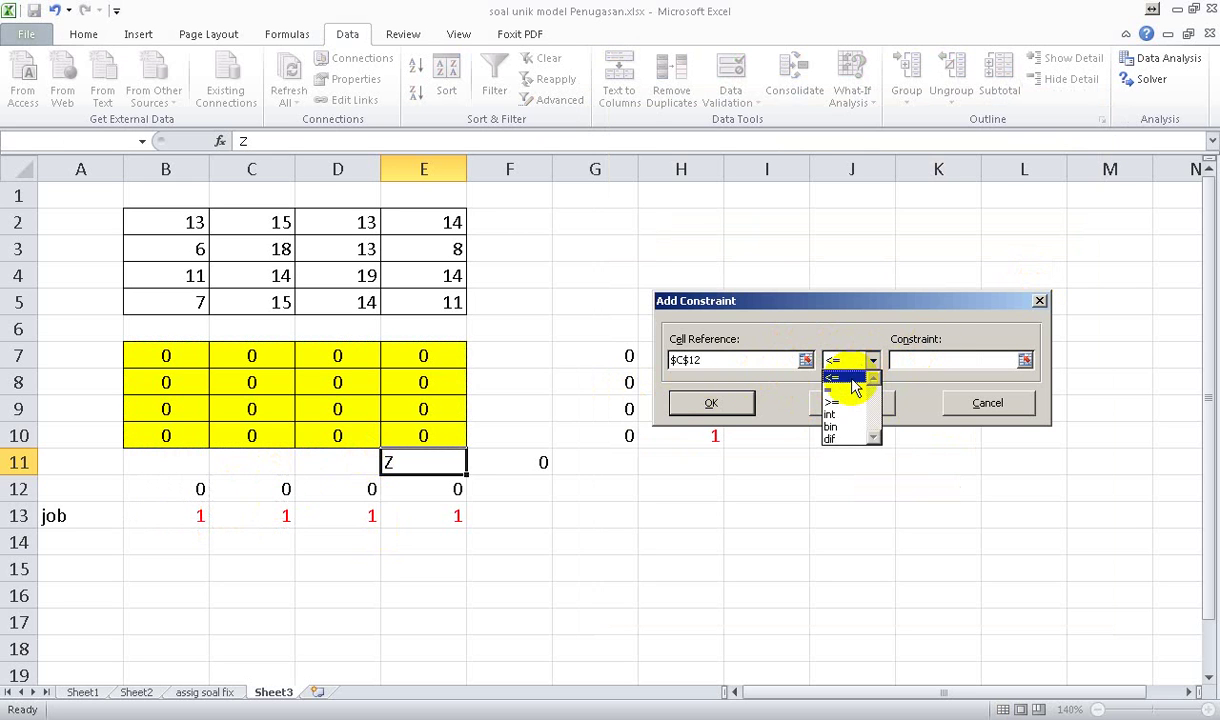
left_click(850, 389)
left_click(275, 514)
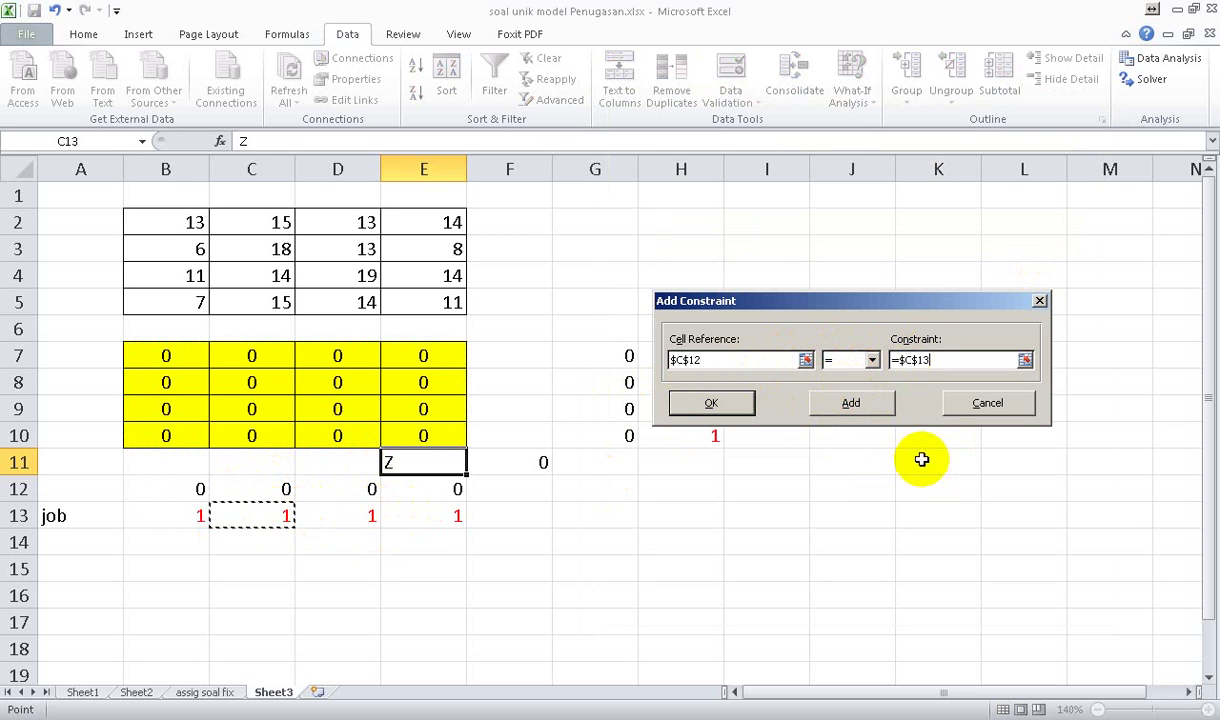
left_click(838, 405)
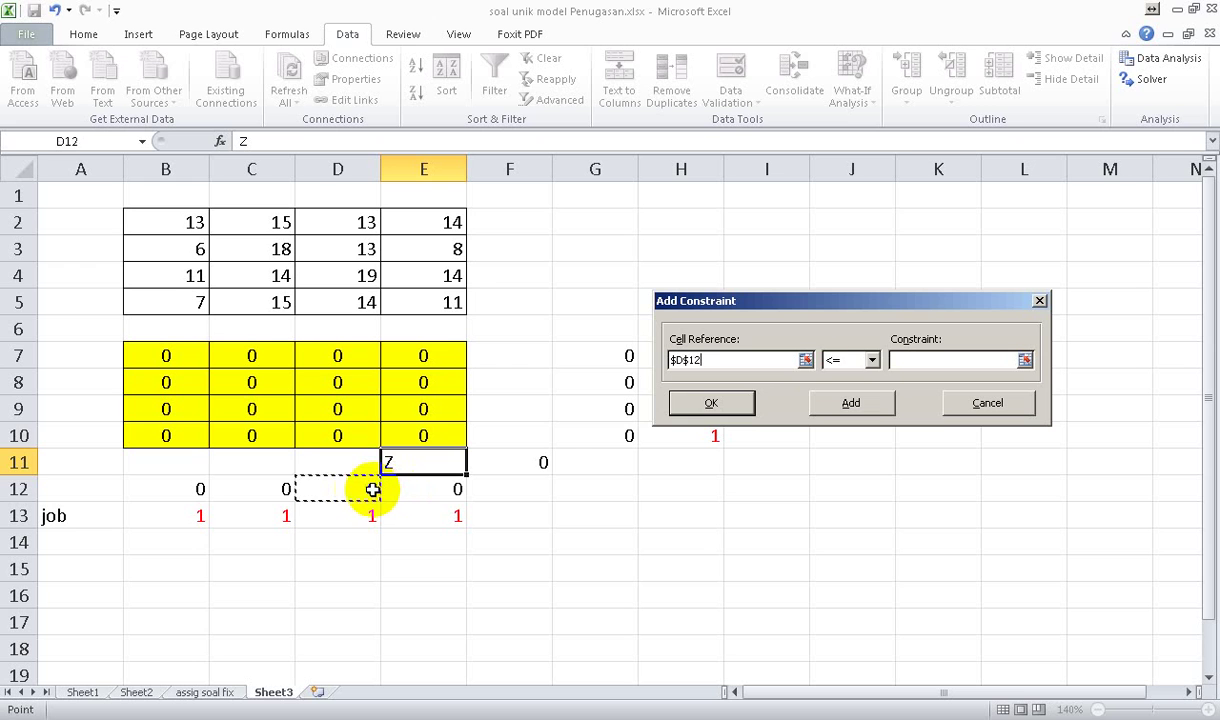
Add constraints $D$12=$D$13 and $E$12=$E$13, then move the Solver window right.
left_click(870, 360)
left_click(852, 389)
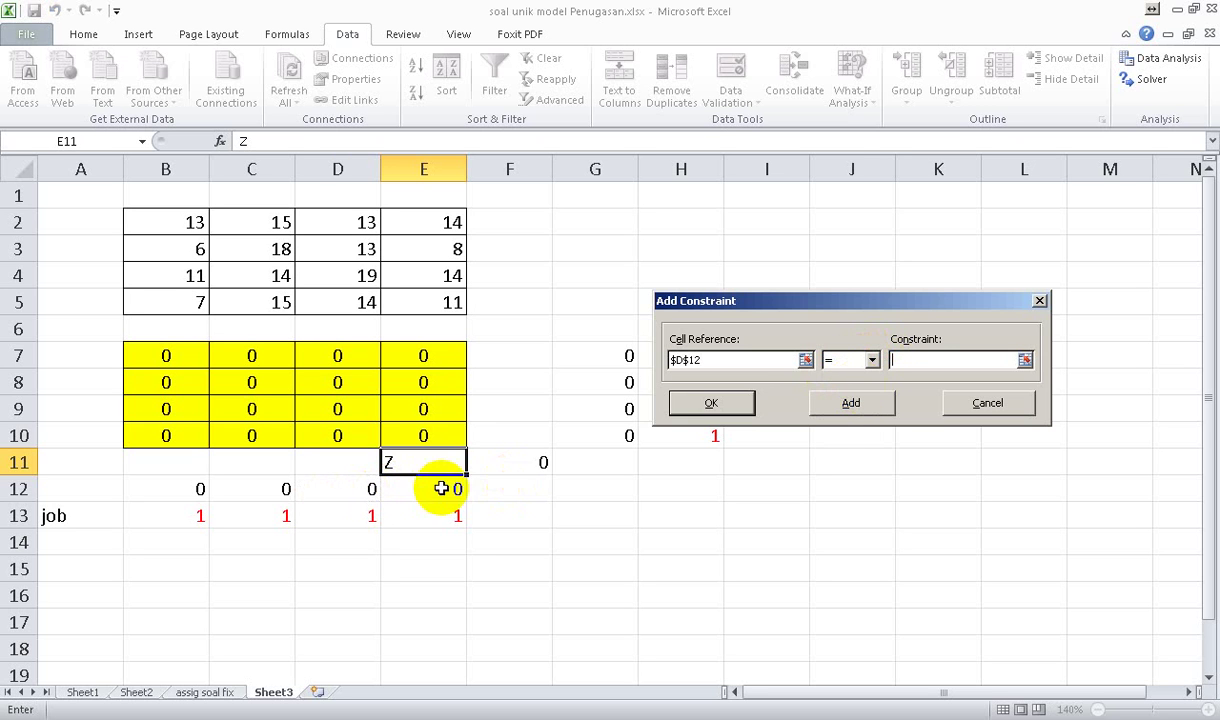
left_click(350, 514)
left_click(850, 403)
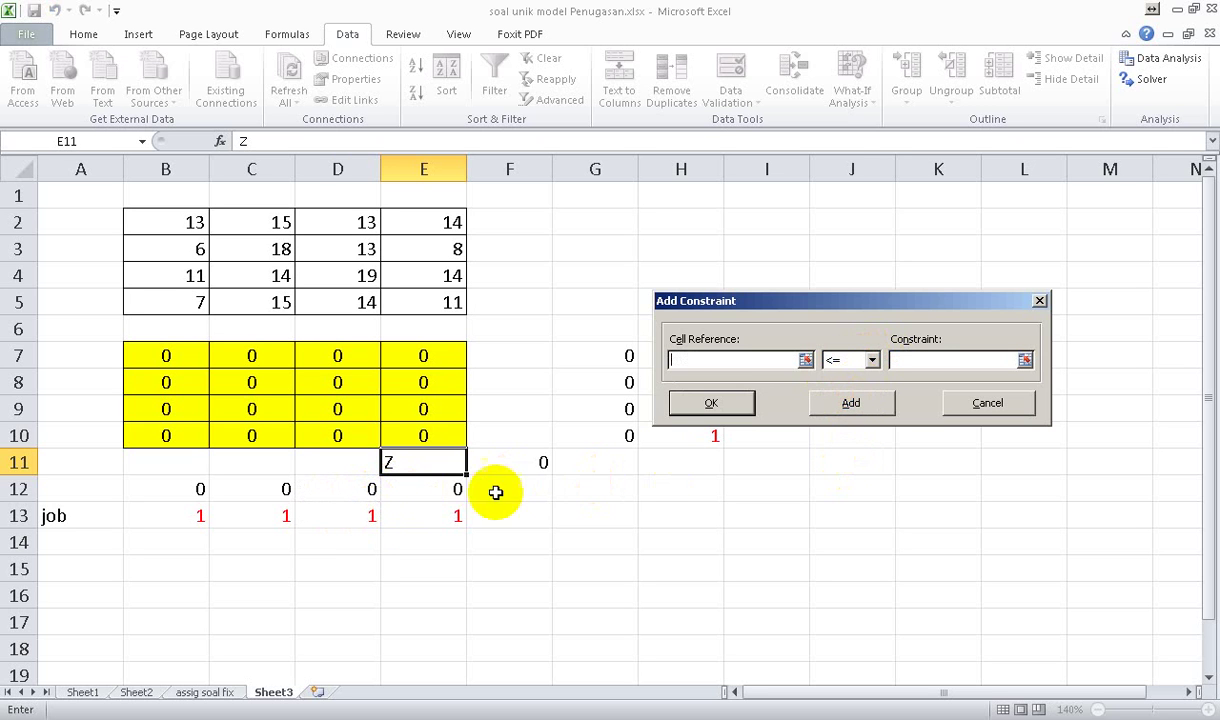
left_click(455, 488)
left_click(872, 360)
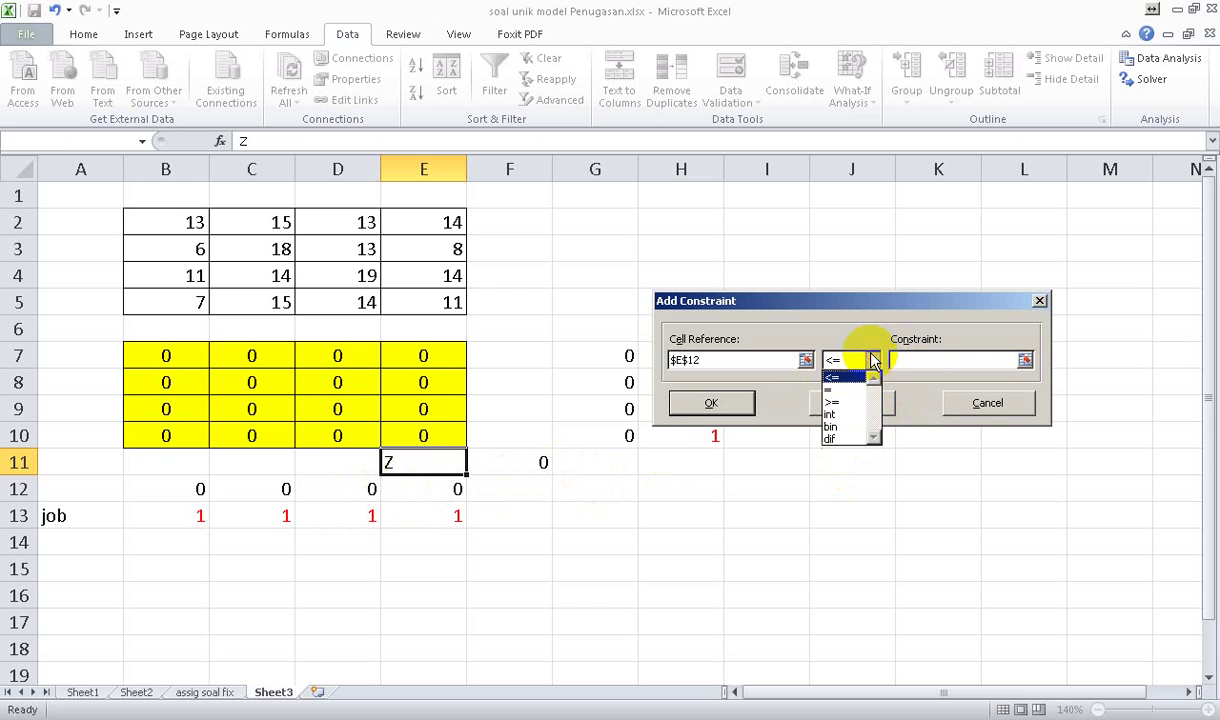
left_click(855, 389)
left_click(866, 403)
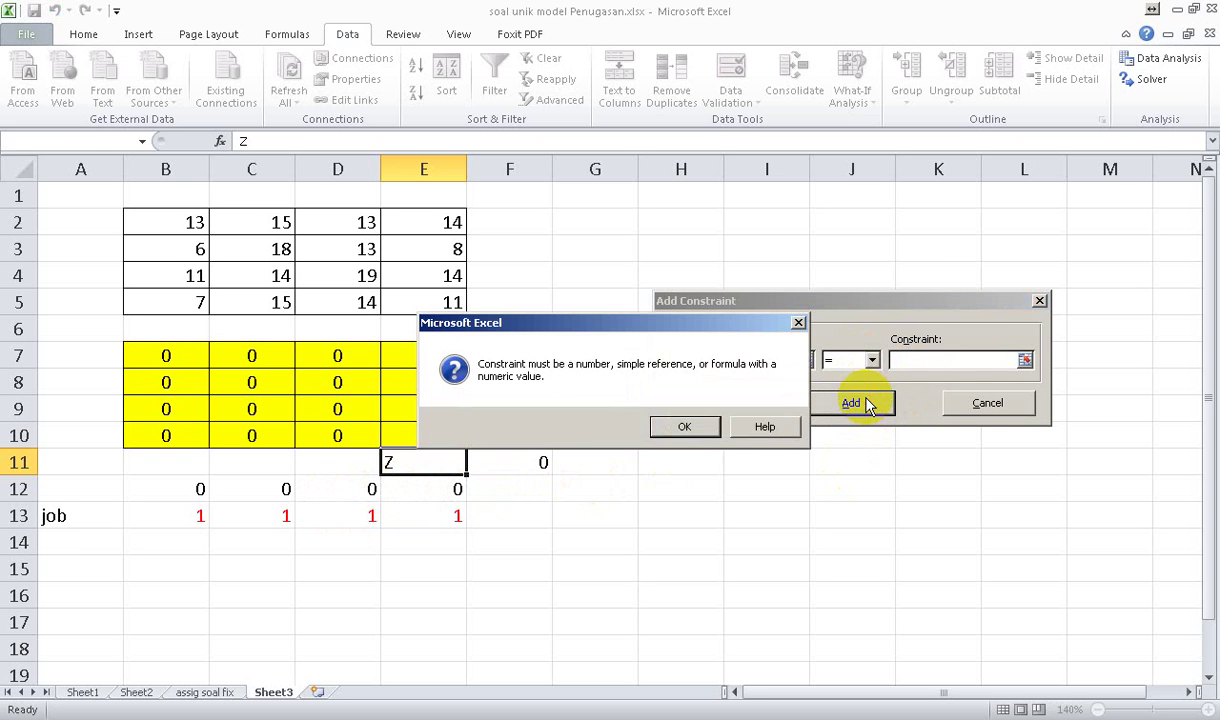
left_click(712, 427)
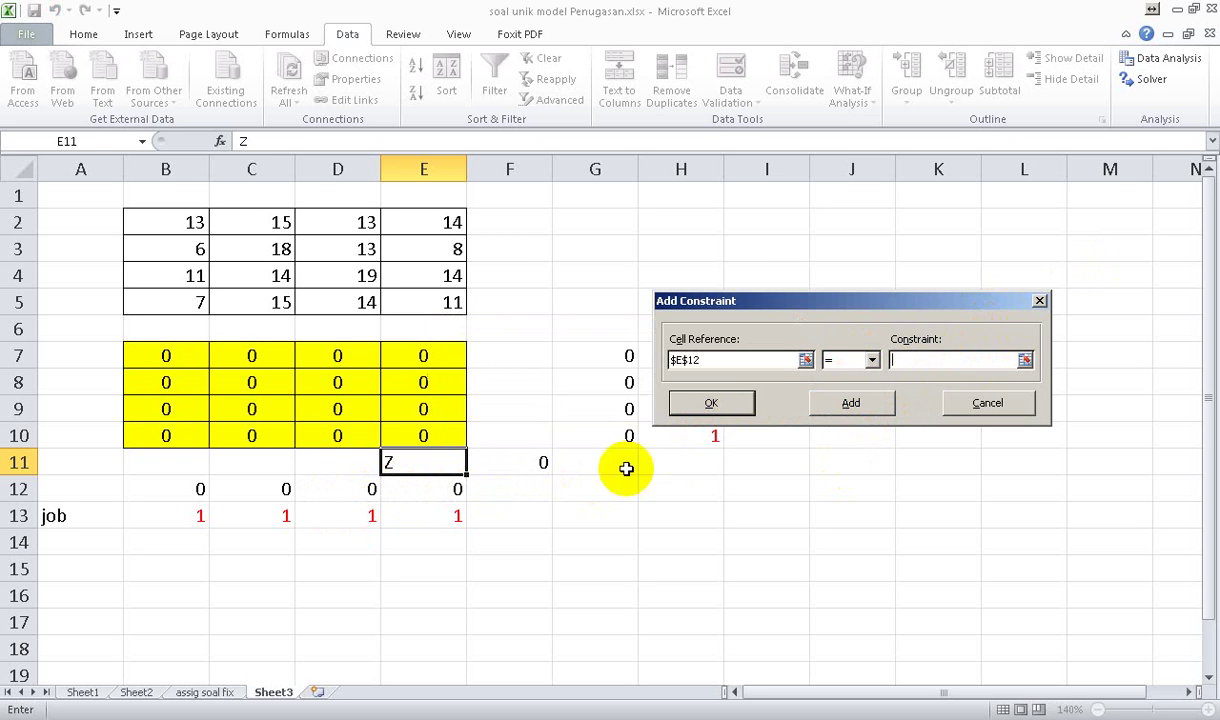
left_click(726, 403)
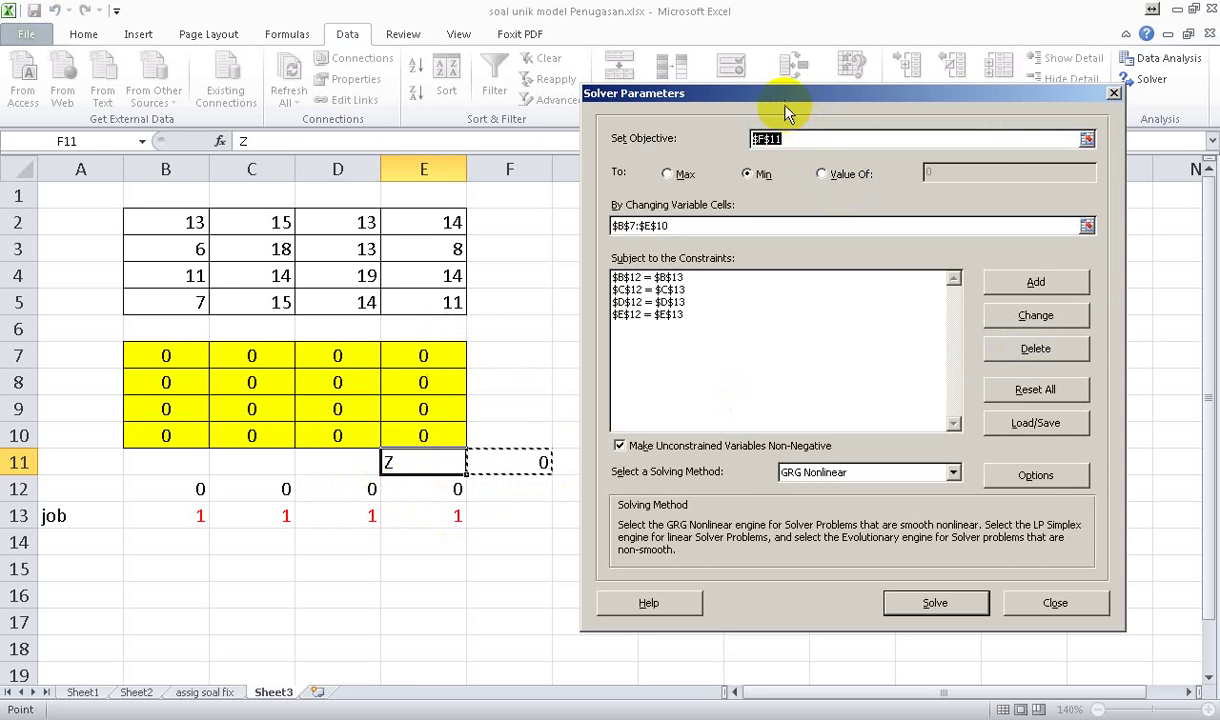
left_click_drag(792, 104, 933, 108)
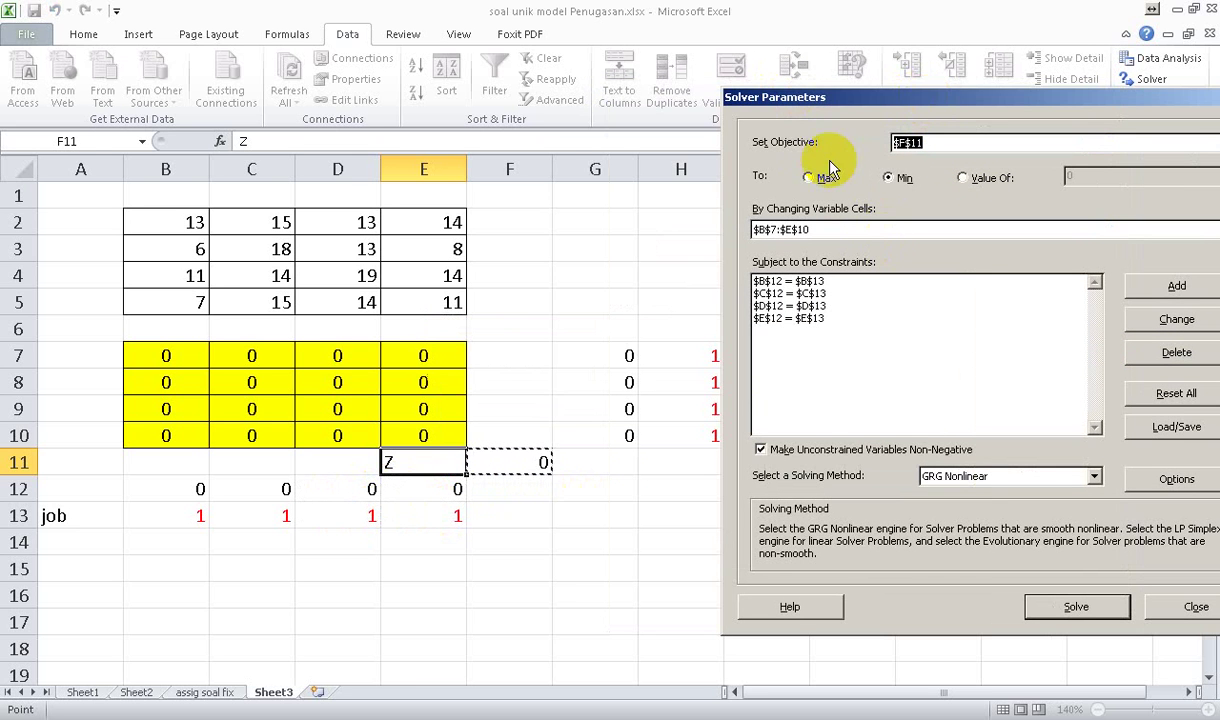
left_click_drag(822, 104, 868, 101)
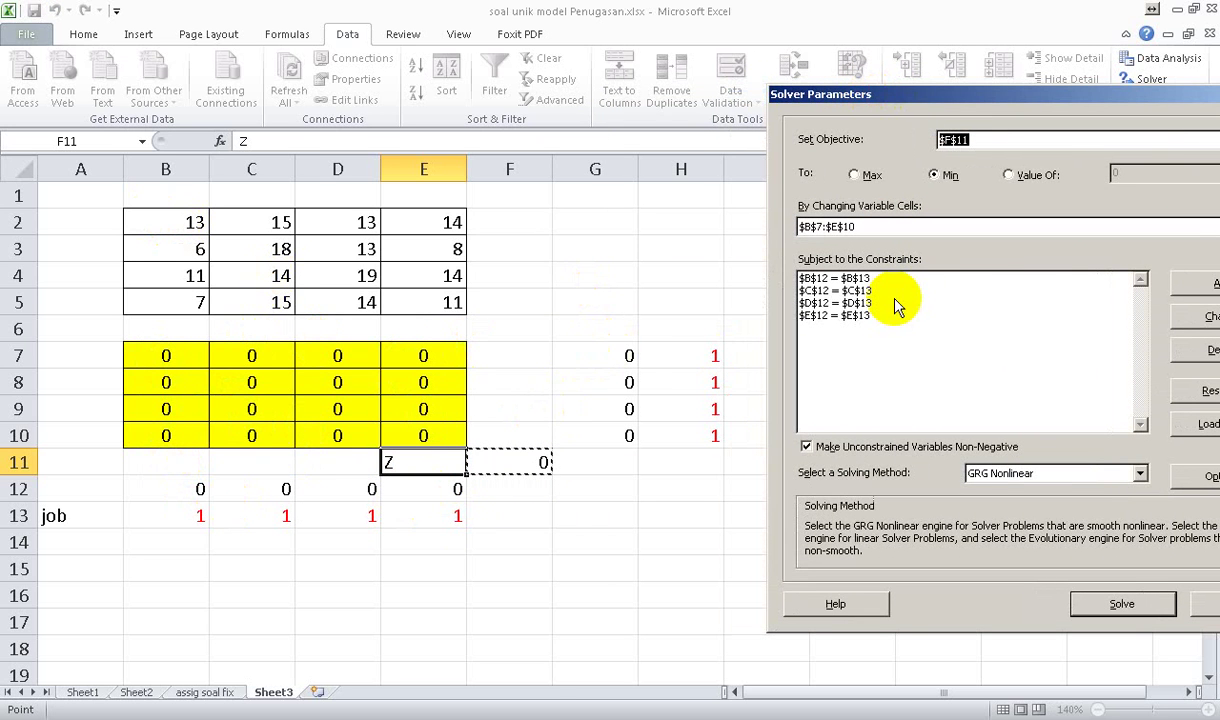
Add row-total constraints $G$7=$H$7 and $G$8=$H$8.
left_click(1180, 281)
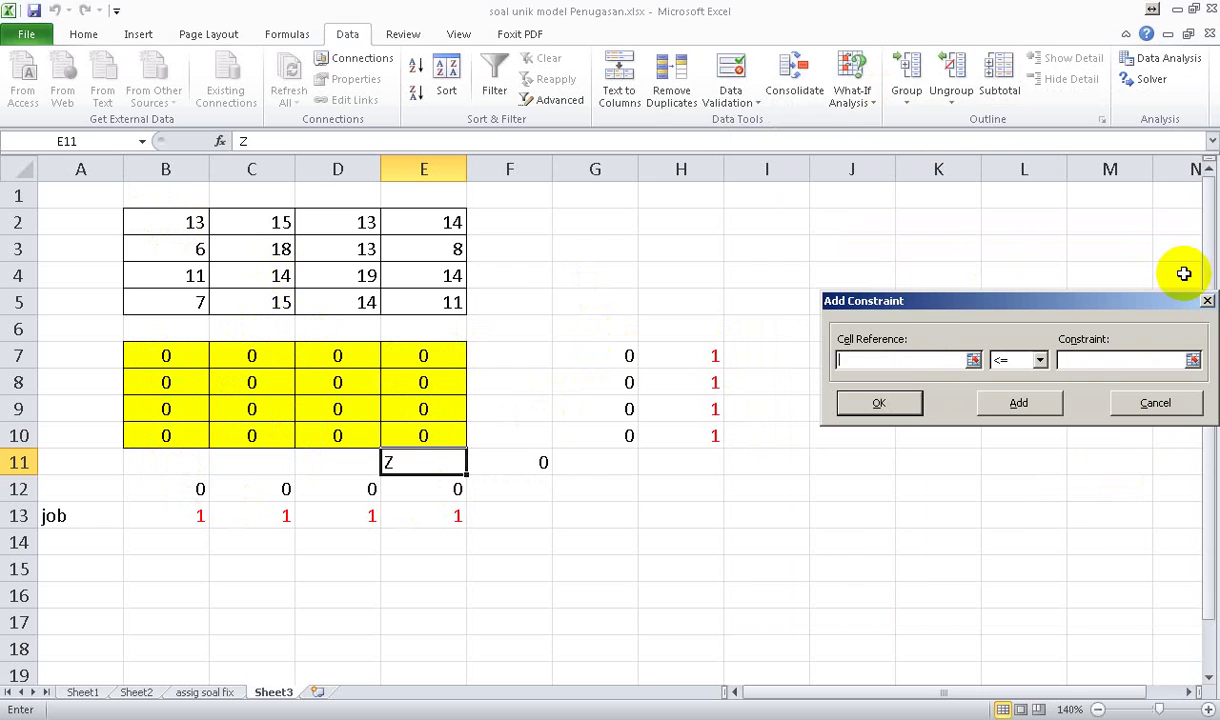
left_click(630, 357)
left_click(1040, 360)
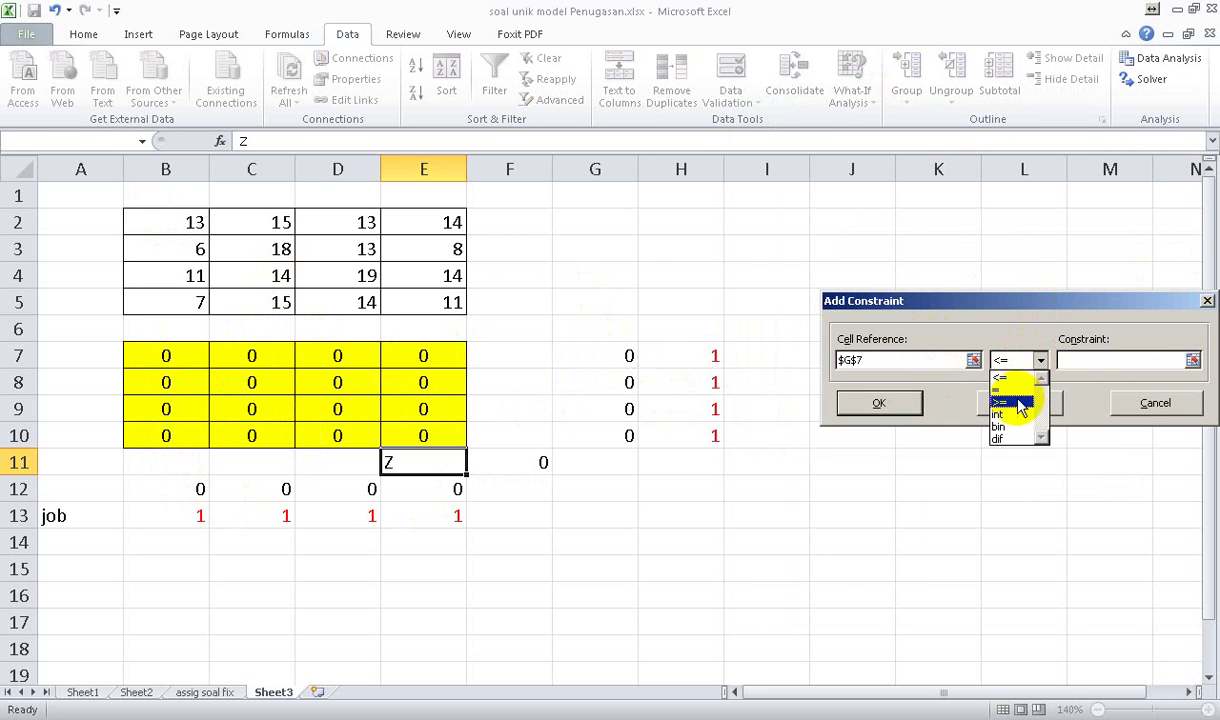
left_click(1012, 390)
left_click(713, 357)
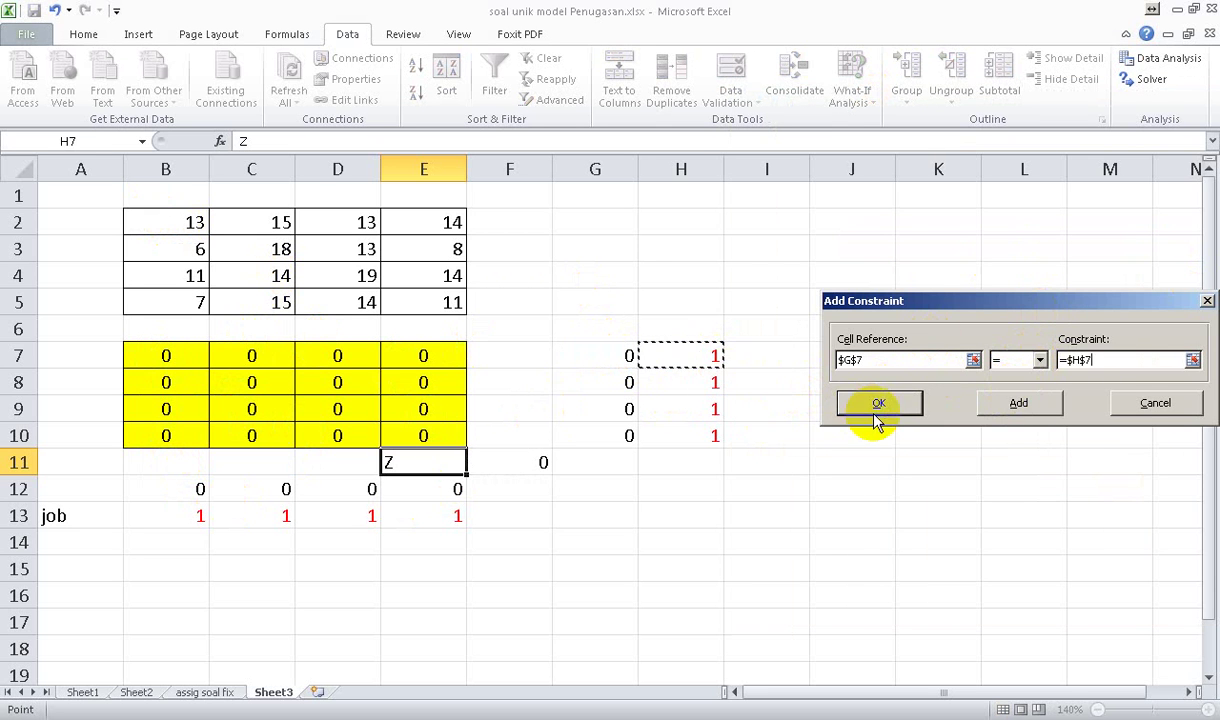
left_click(878, 404)
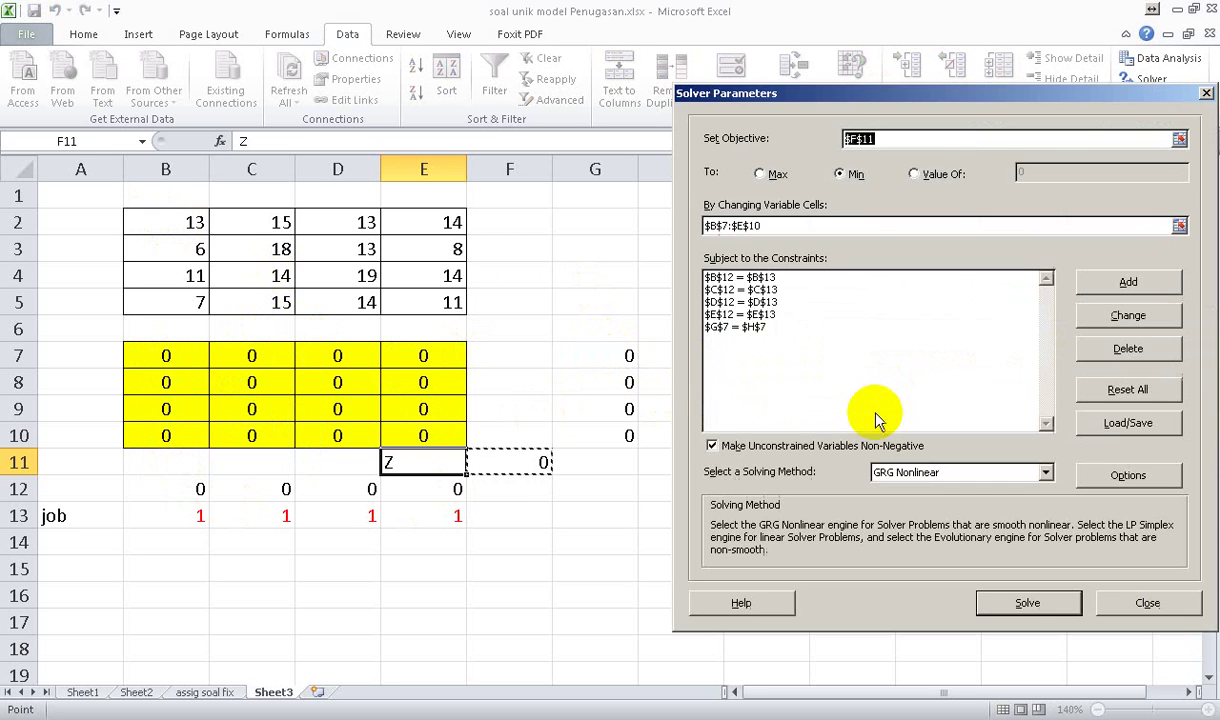
left_click(1128, 282)
left_click(623, 380)
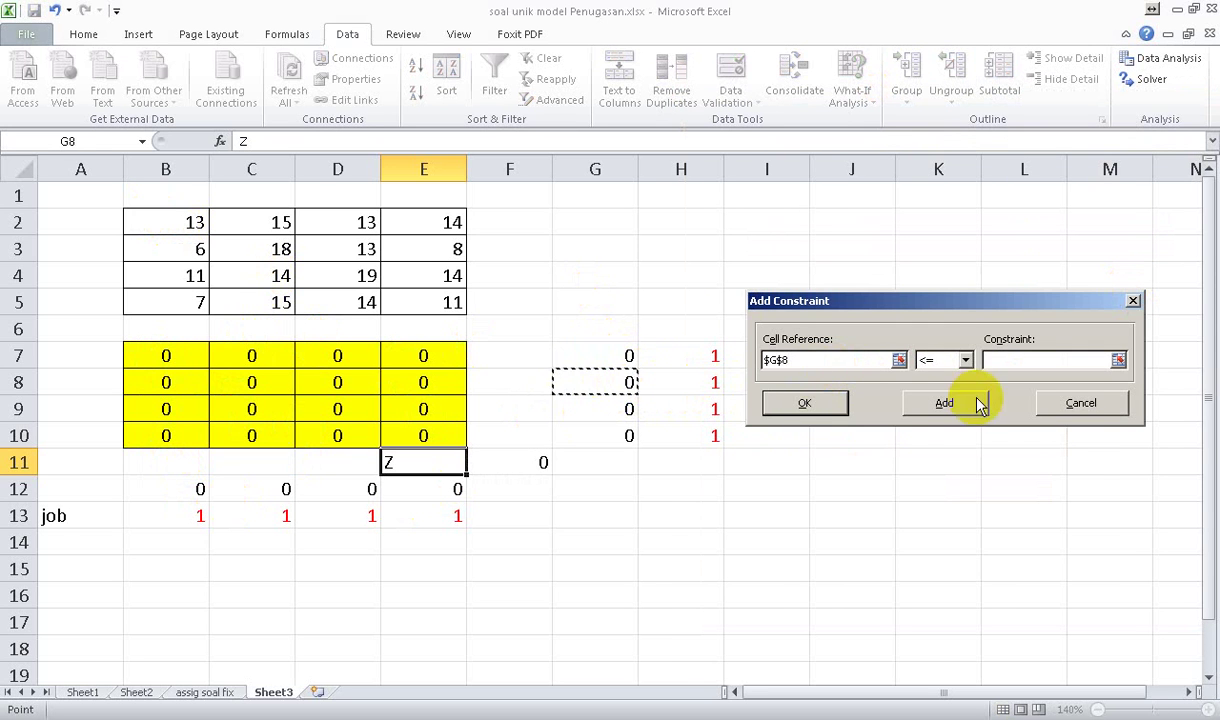
left_click(960, 362)
left_click(930, 389)
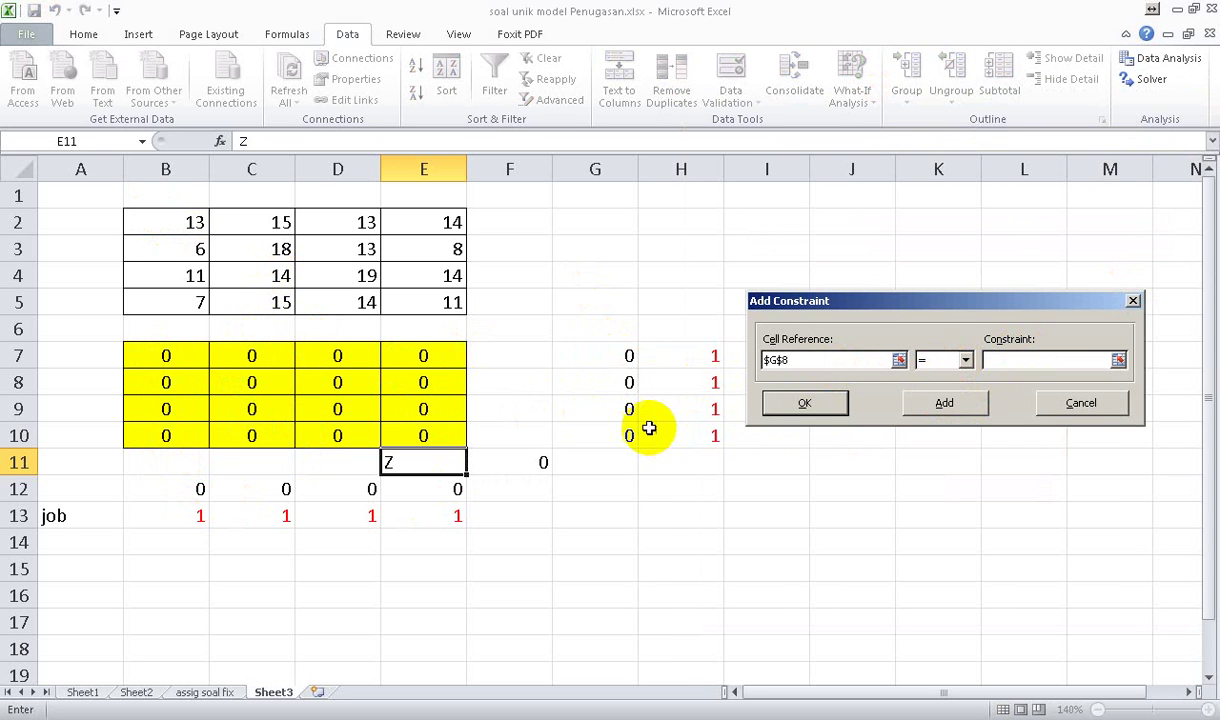
left_click(674, 390)
left_click(944, 402)
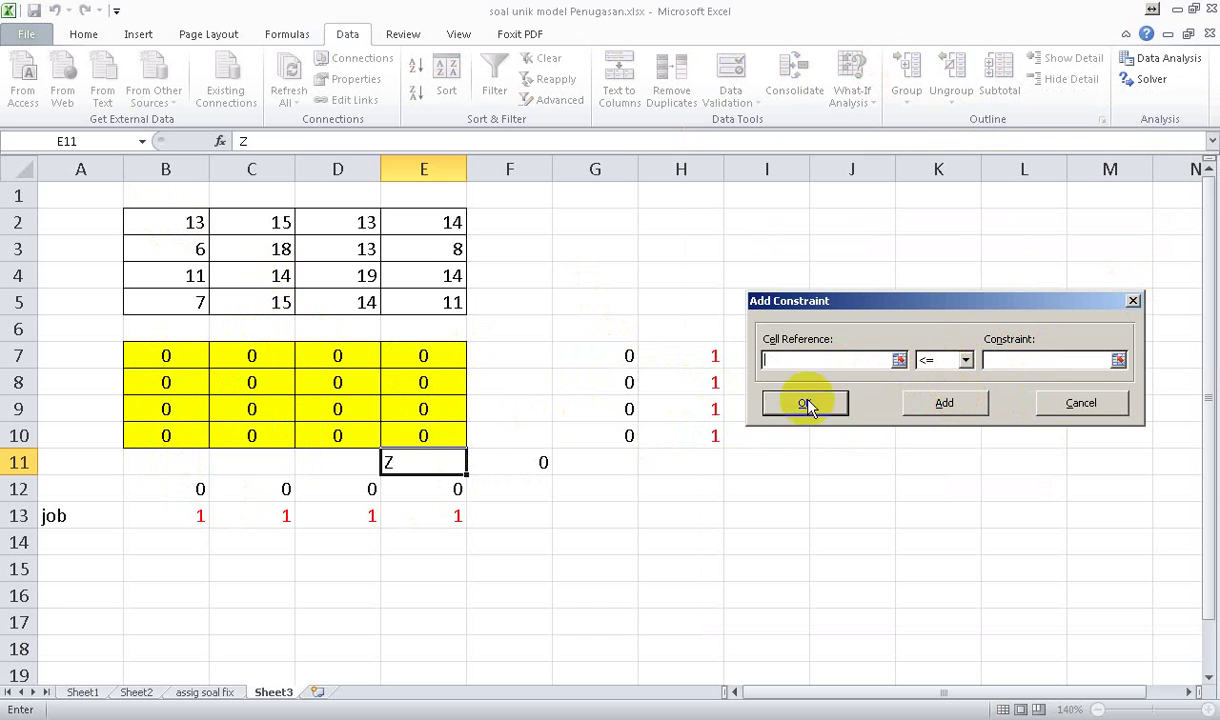
Add row-total constraints $G$9=$H$9 and $G$10=$H$10 and confirm.
left_click(630, 405)
left_click(964, 360)
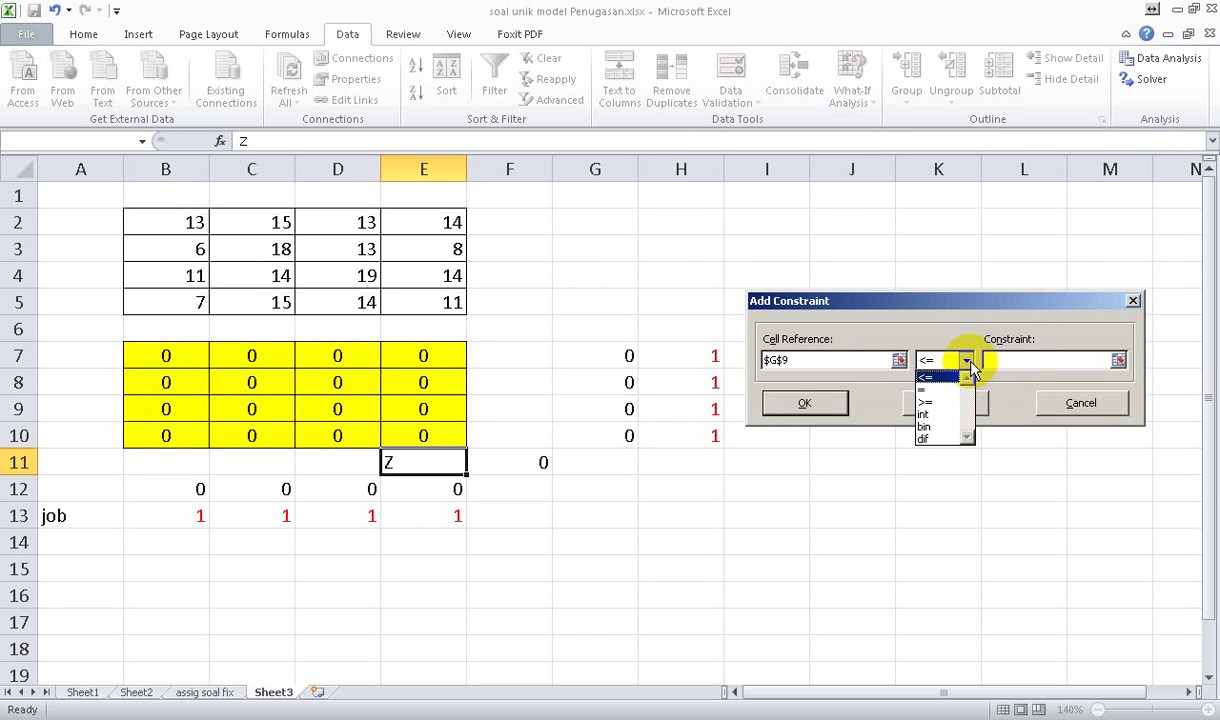
left_click(930, 389)
left_click(681, 409)
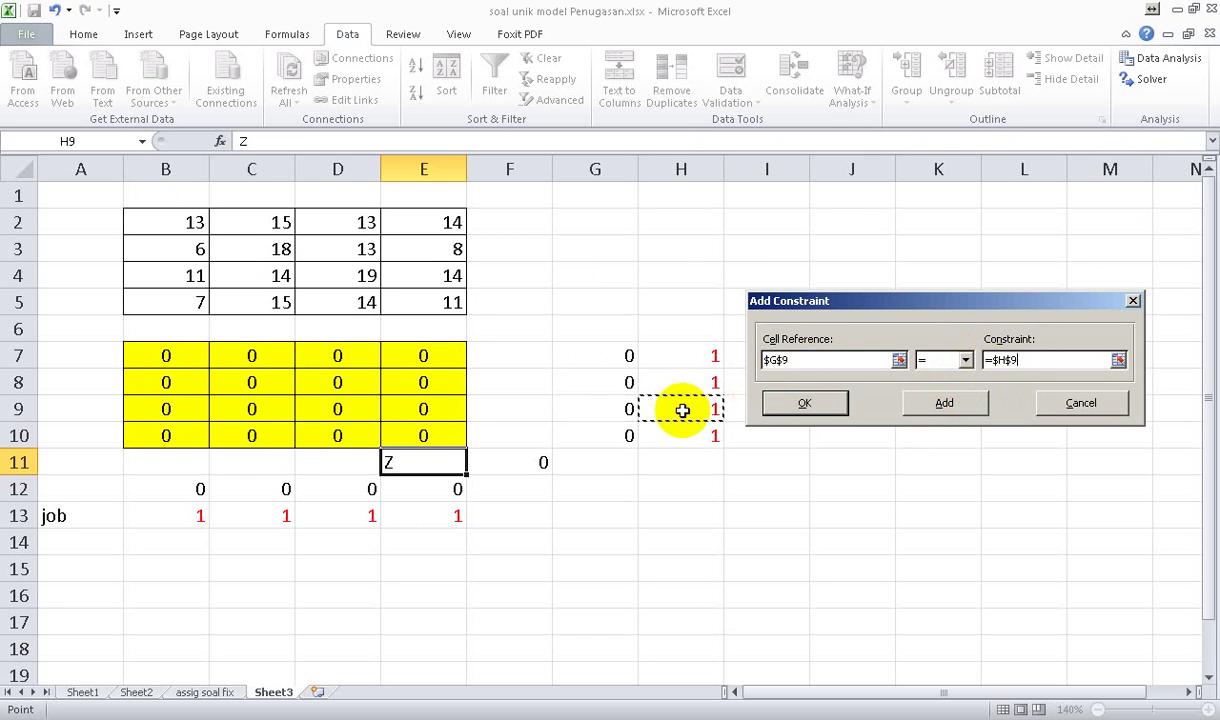
left_click(944, 410)
left_click(628, 435)
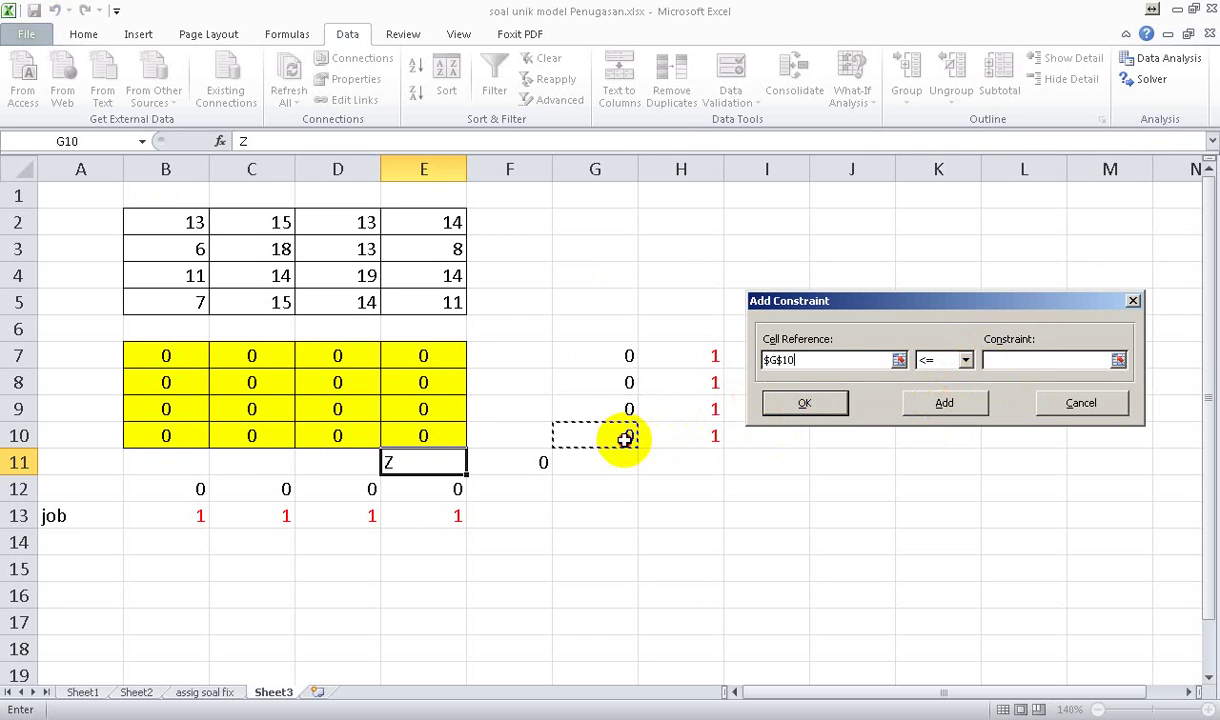
left_click(953, 360)
left_click(935, 389)
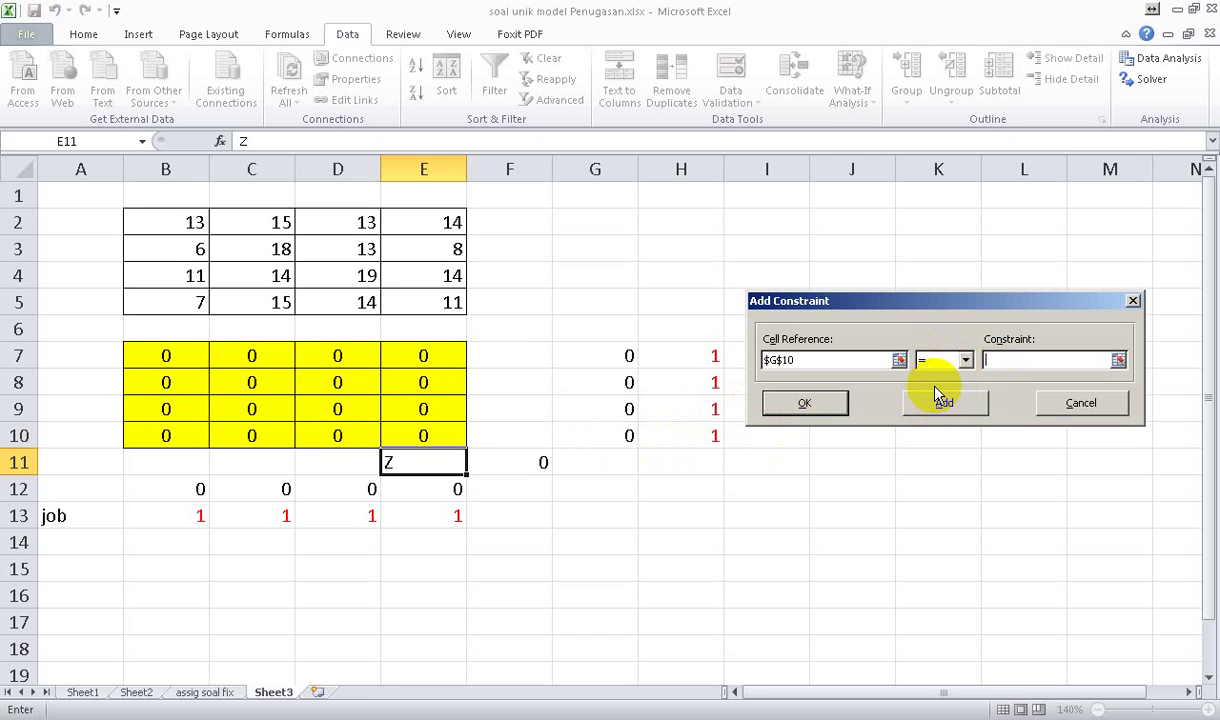
left_click(707, 437)
left_click(795, 403)
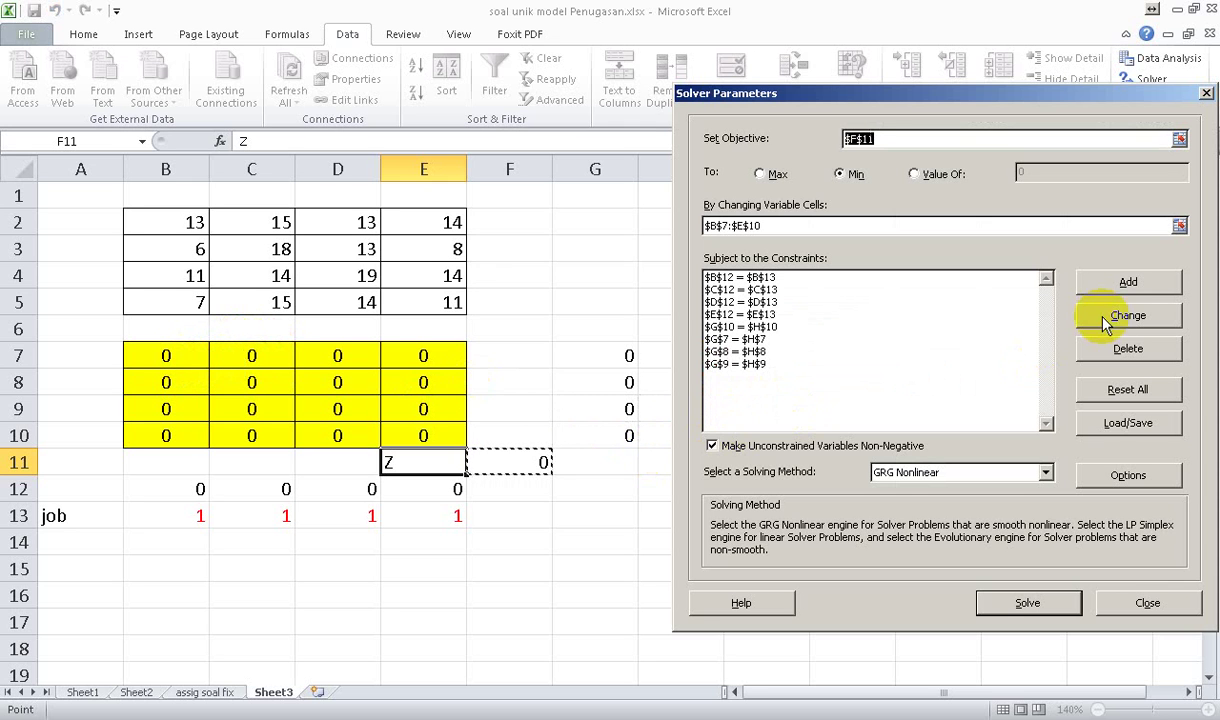
left_click(1135, 282)
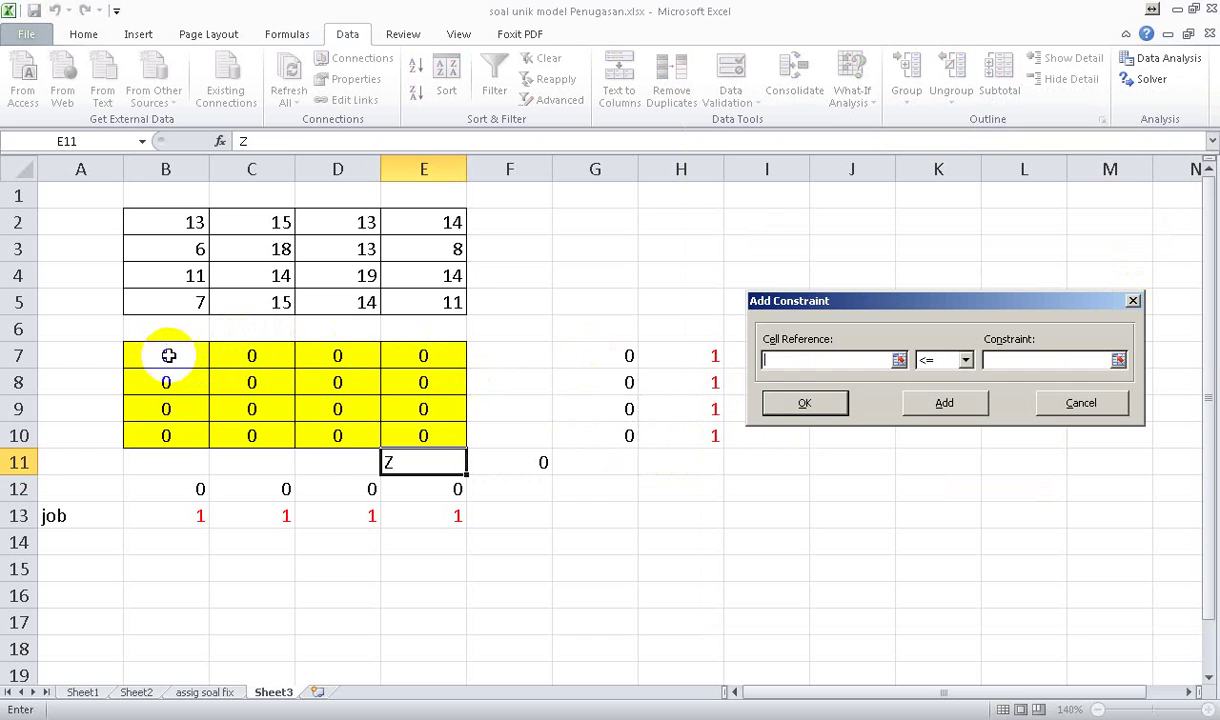
left_click_drag(168, 356, 444, 428)
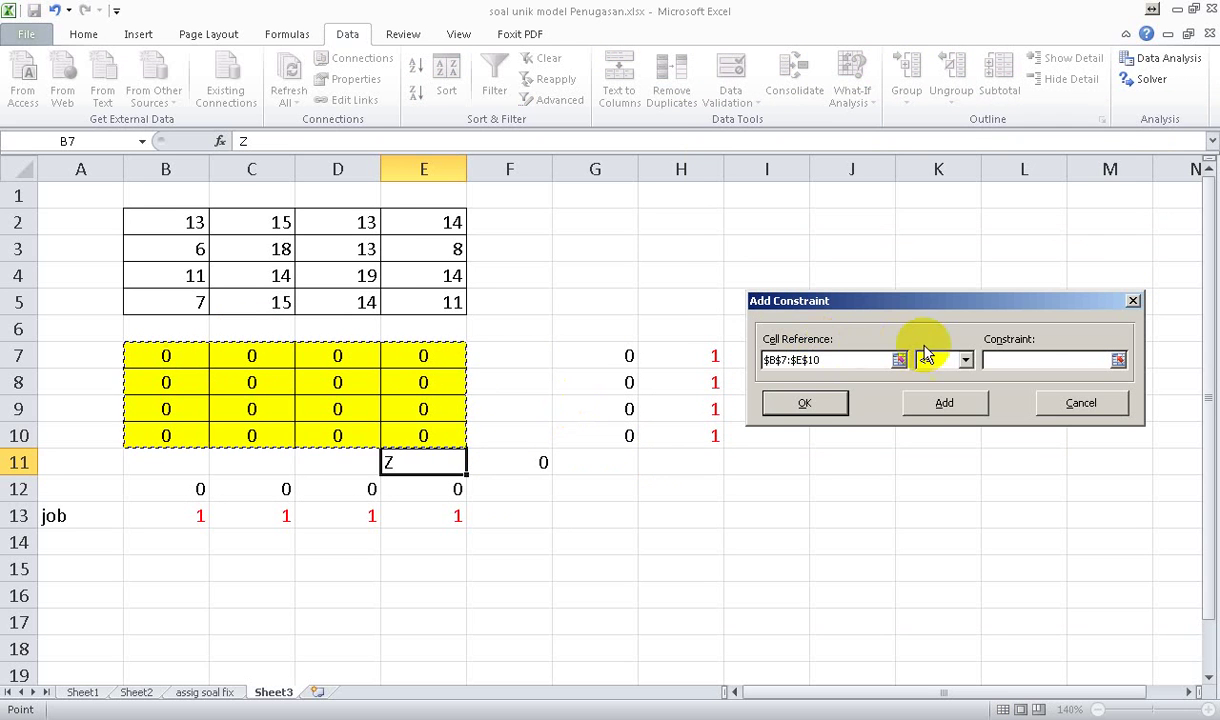
left_click(932, 358)
left_click(930, 412)
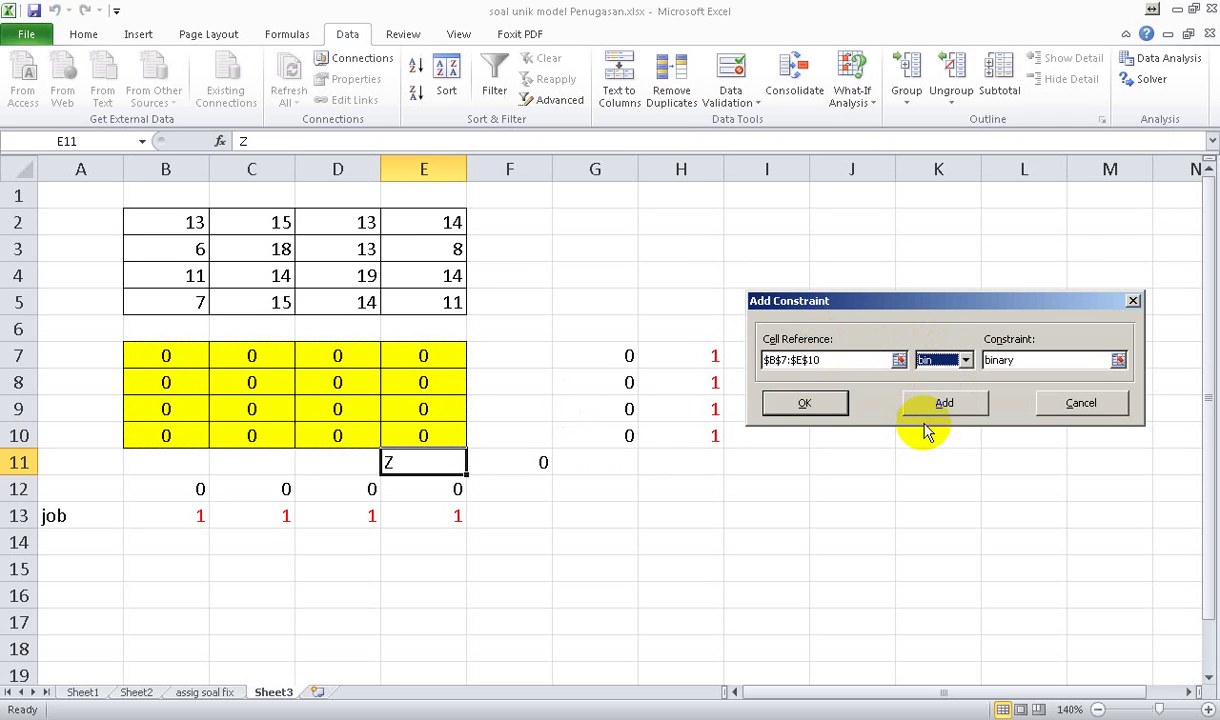
left_click(828, 413)
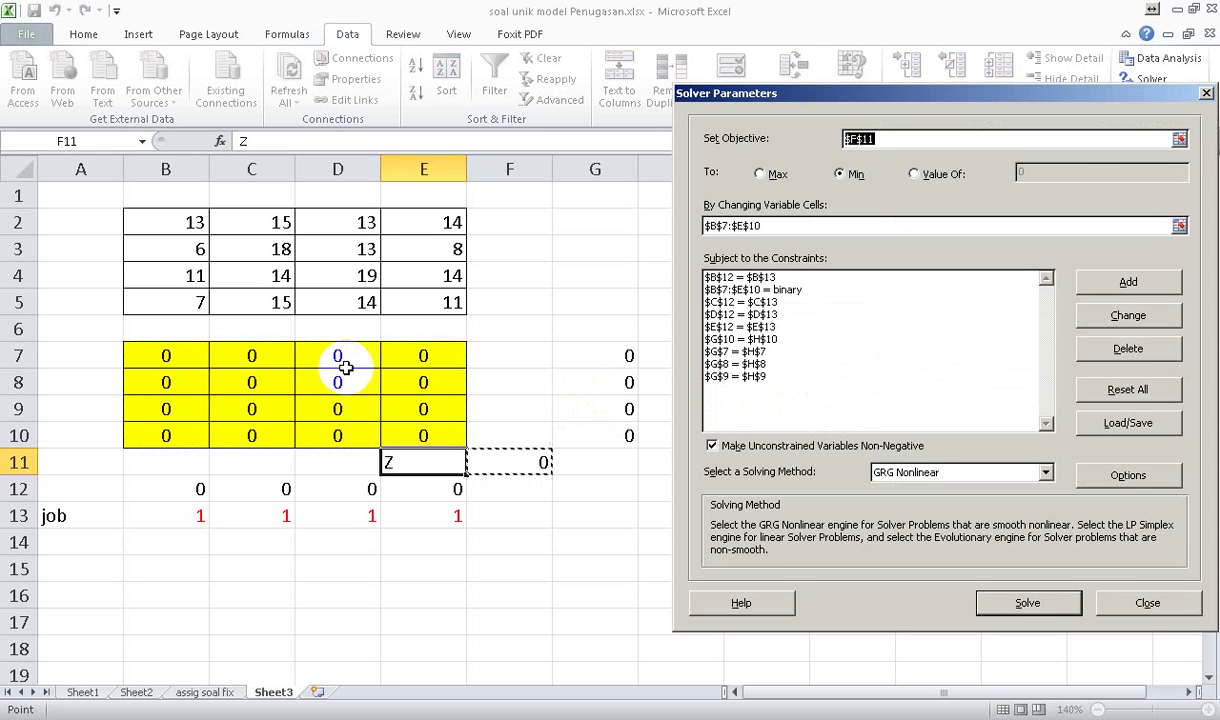
left_click(1176, 288)
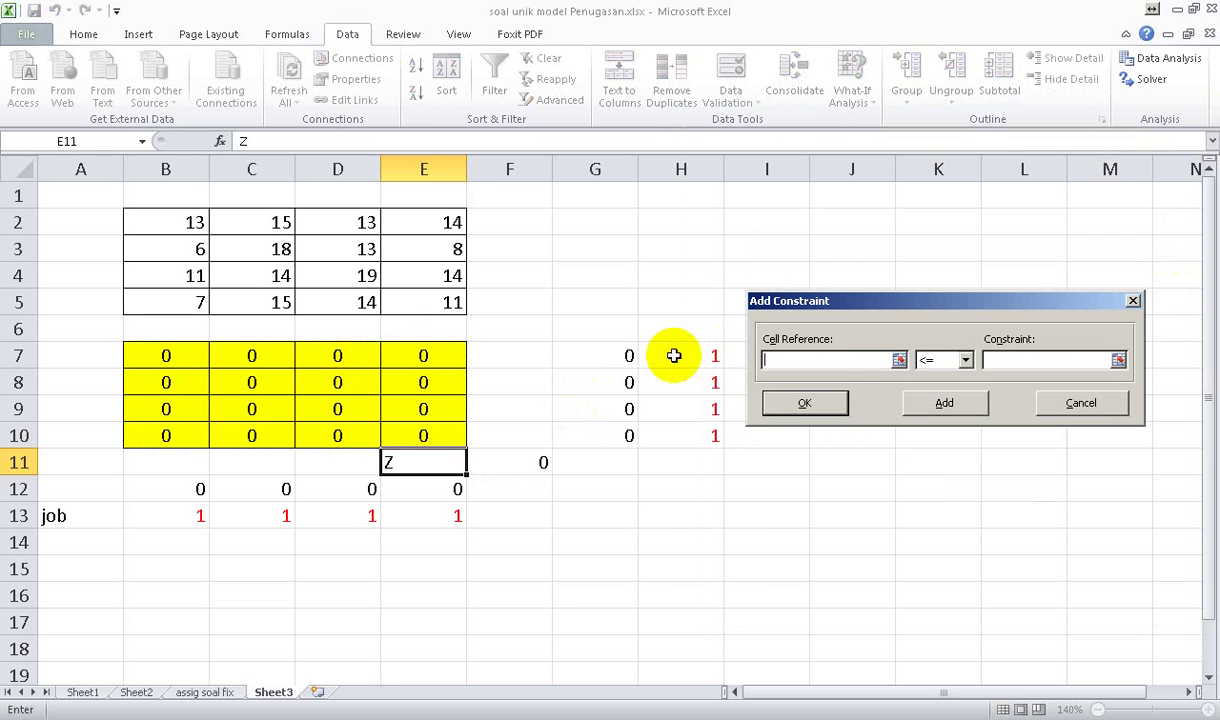
left_click(1079, 406)
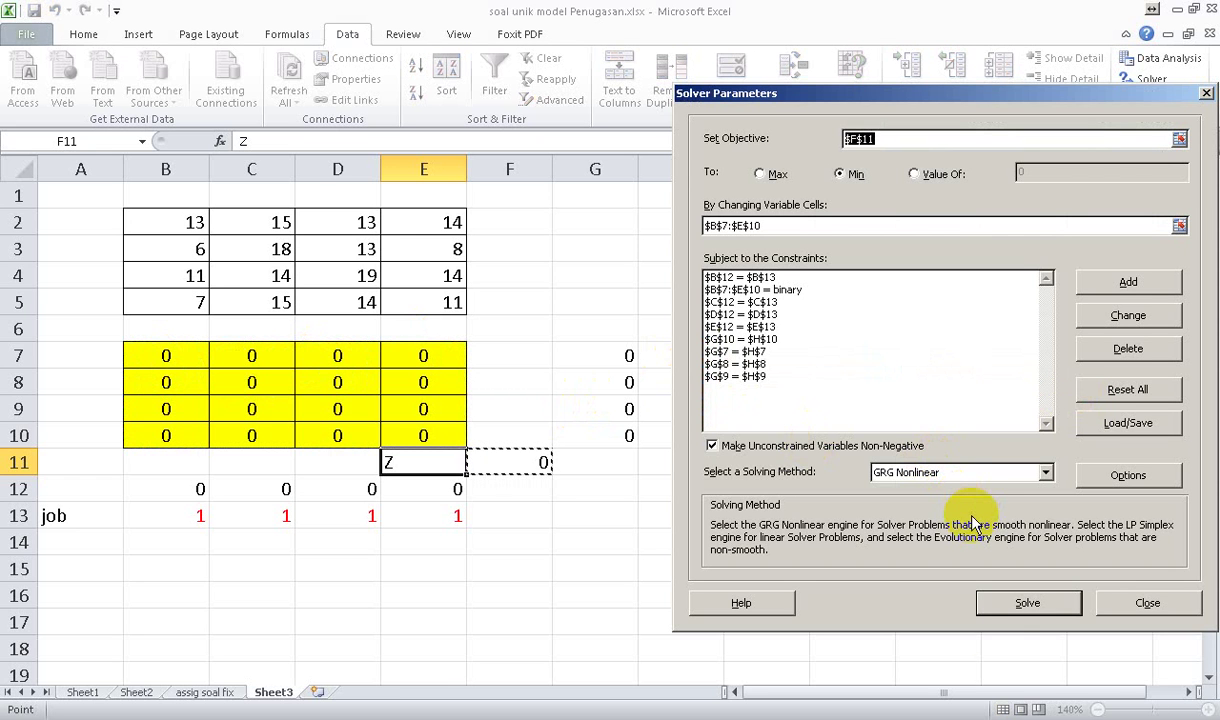
Run Solver and keep its 0/1 solution, with 1s in D7, E8, C9 and B10 (Z = 42).
left_click(1030, 604)
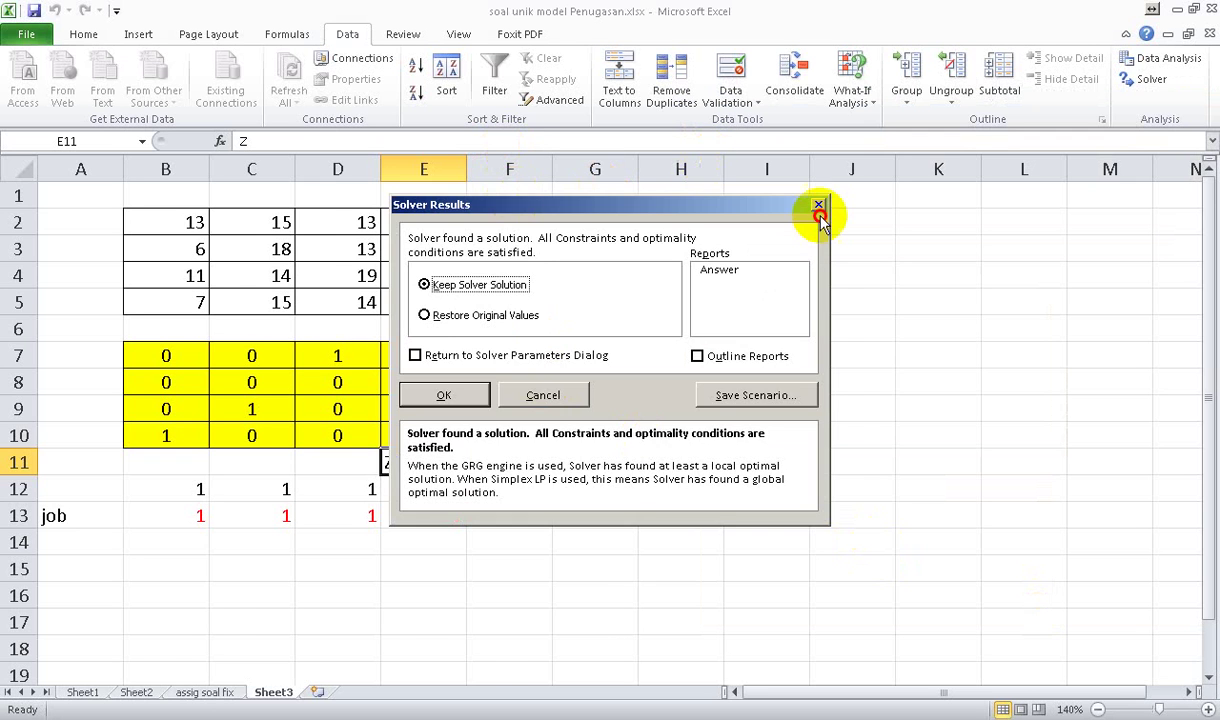
left_click_drag(782, 205, 567, 605)
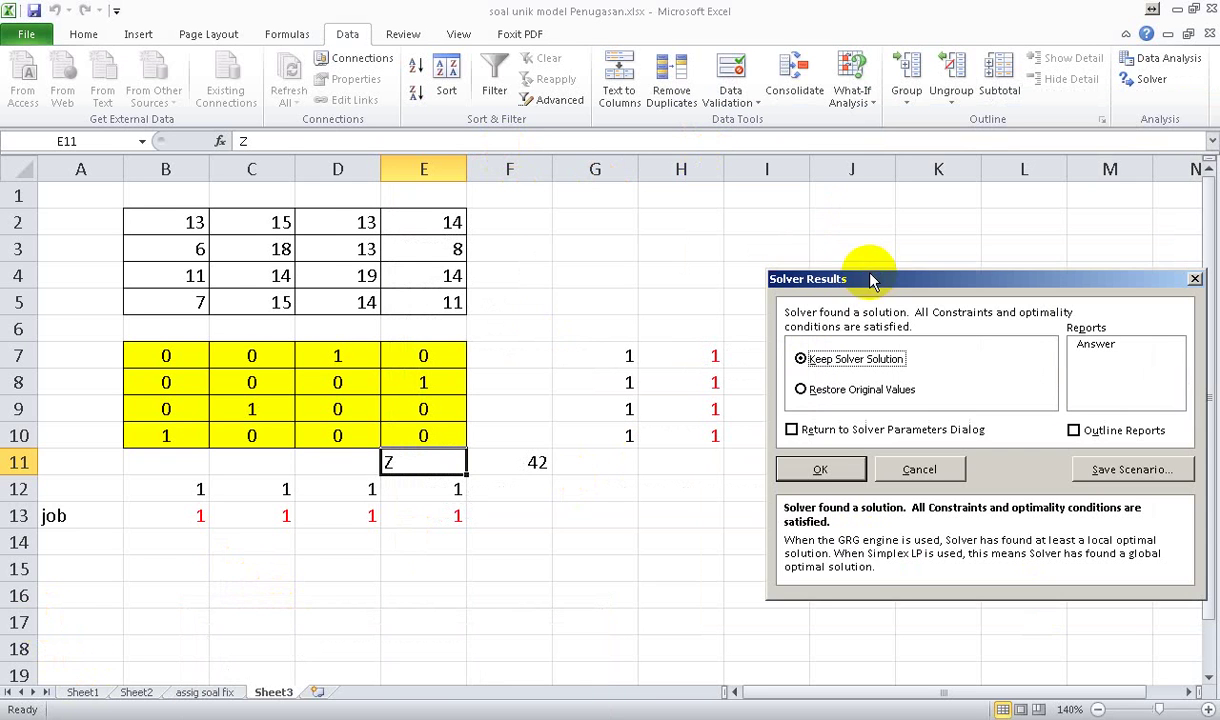
left_click(828, 470)
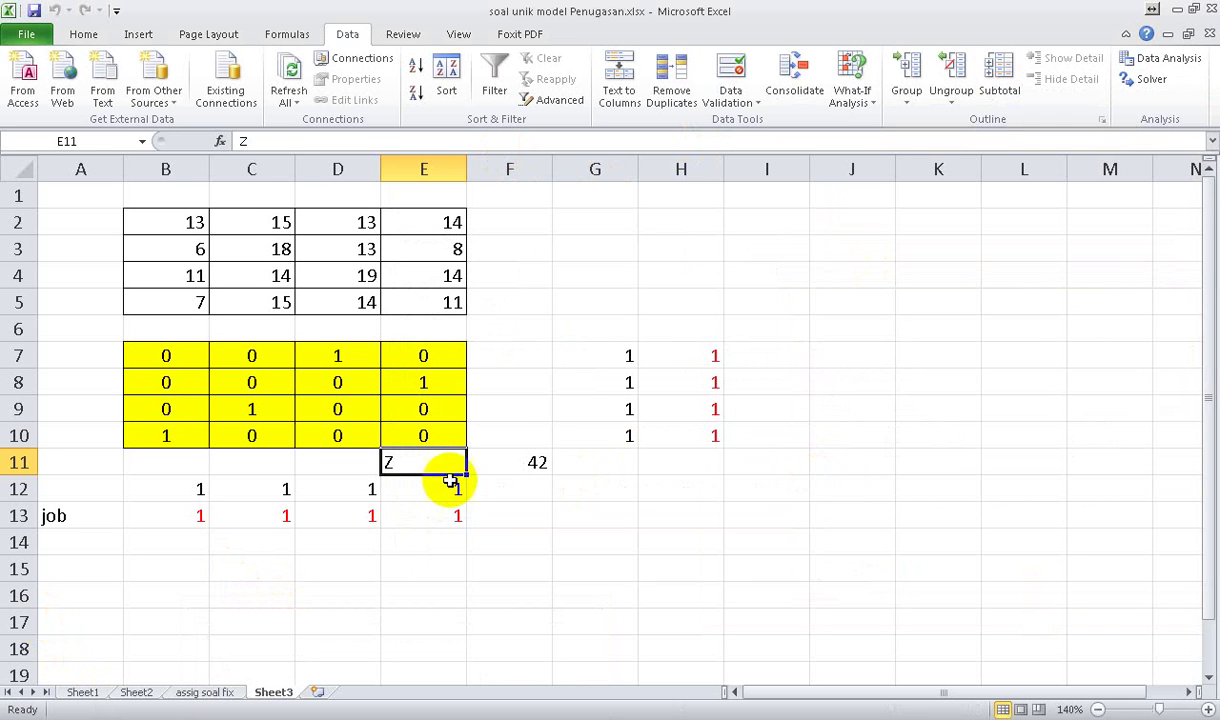
left_click(444, 436)
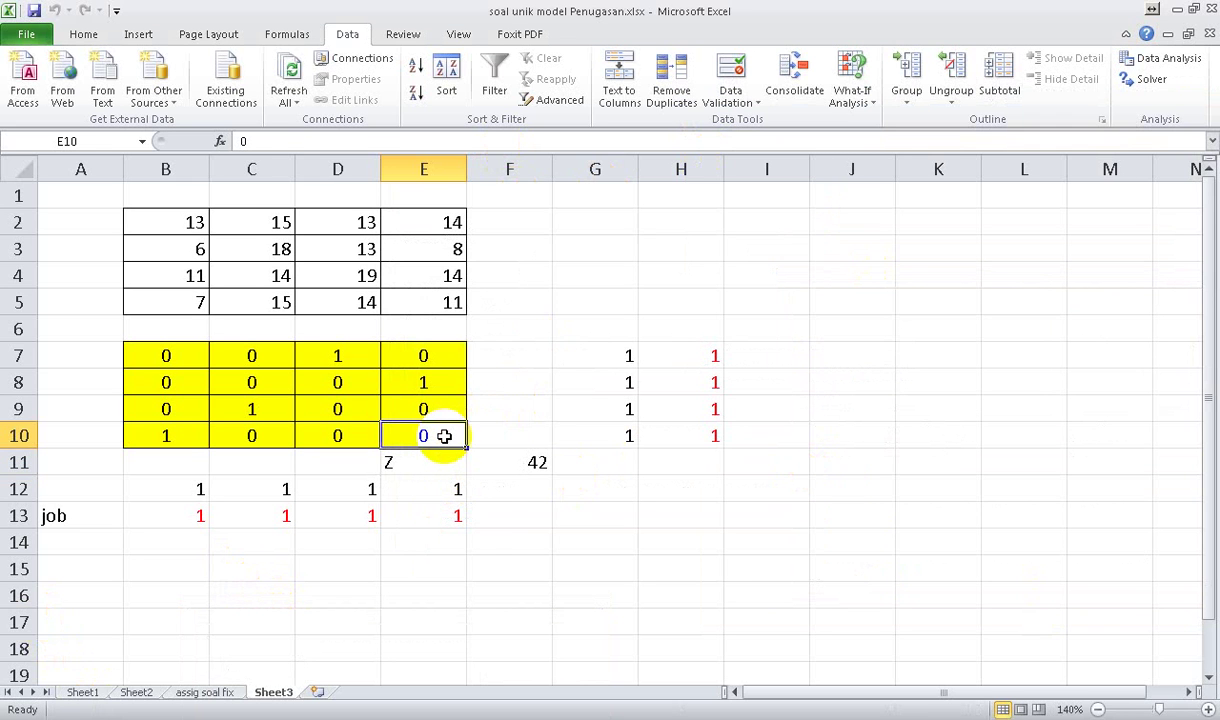
left_click(538, 464)
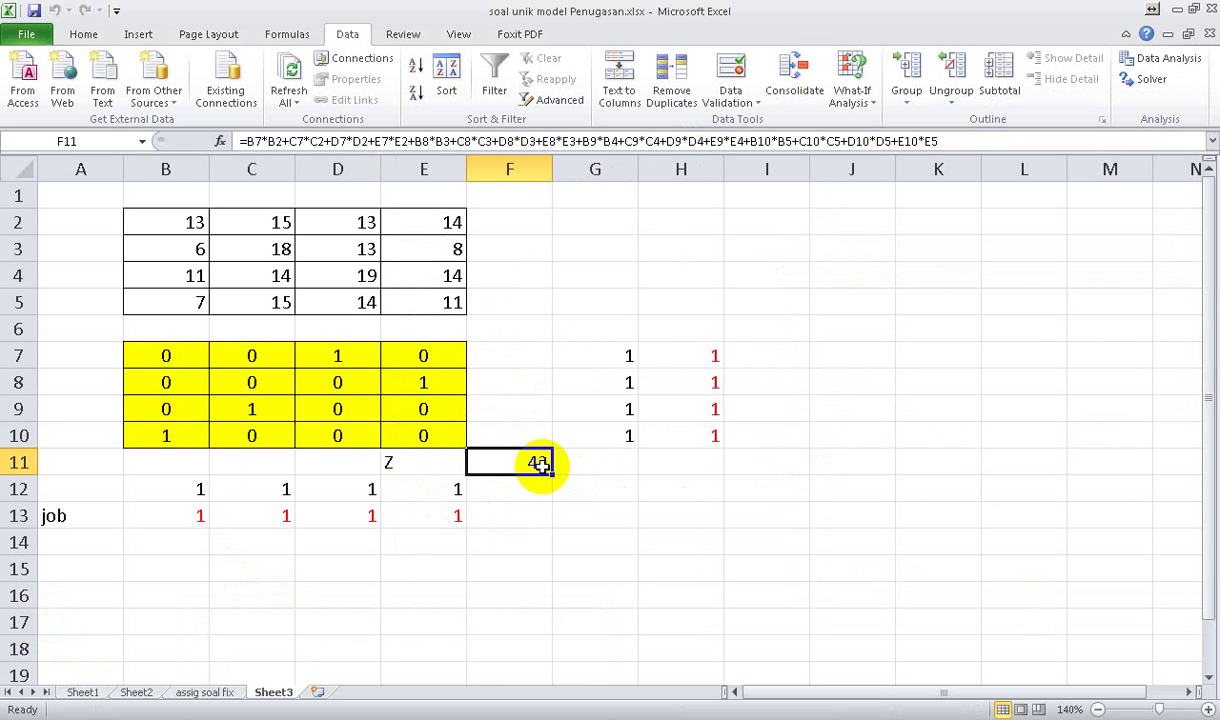
left_click(101, 444)
left_click(163, 434)
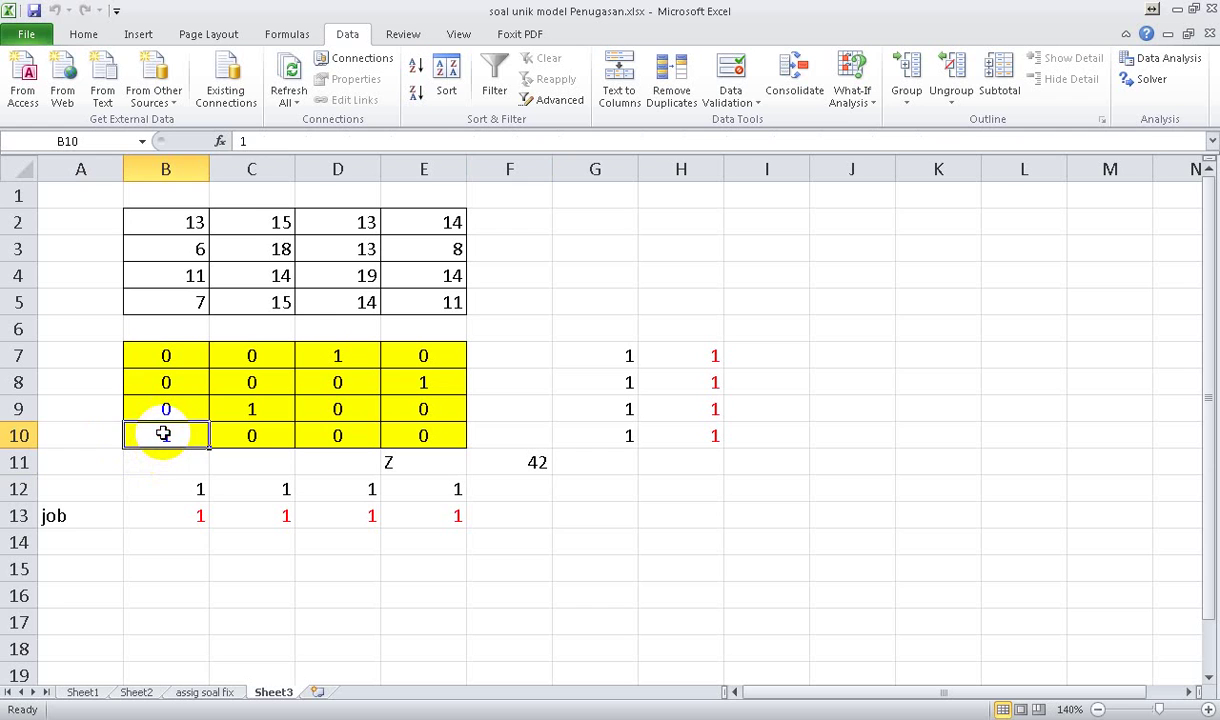
left_click(103, 409)
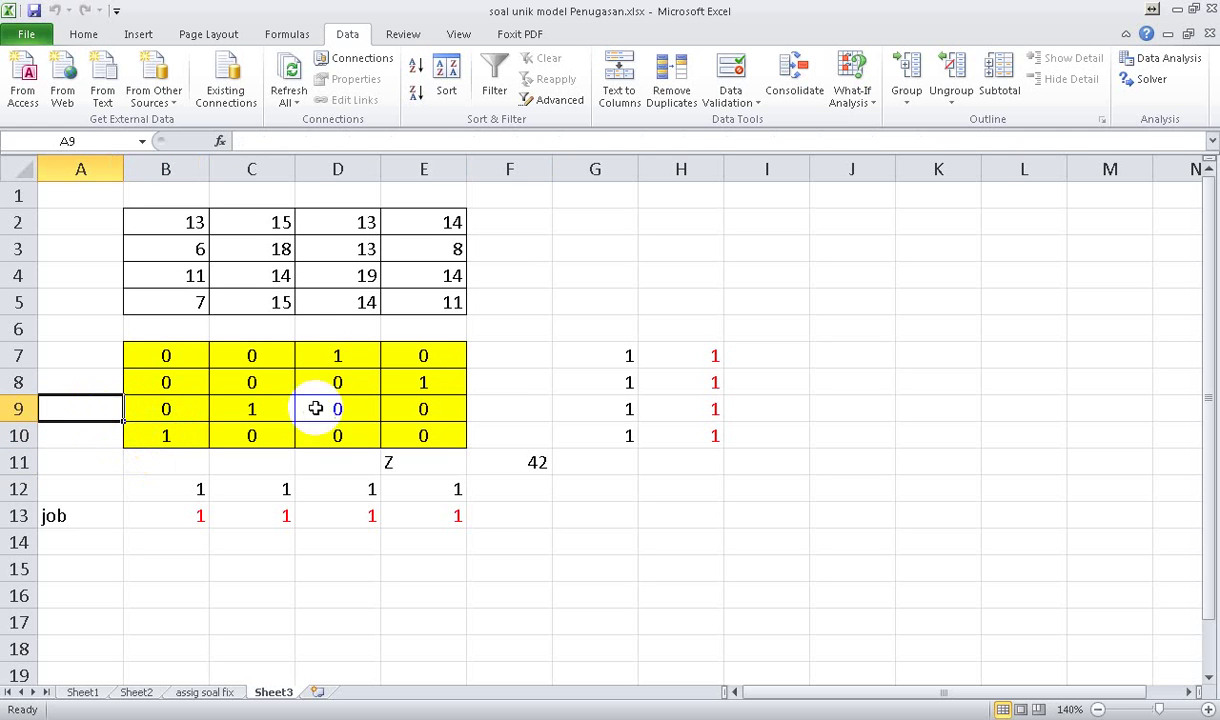
left_click(253, 415)
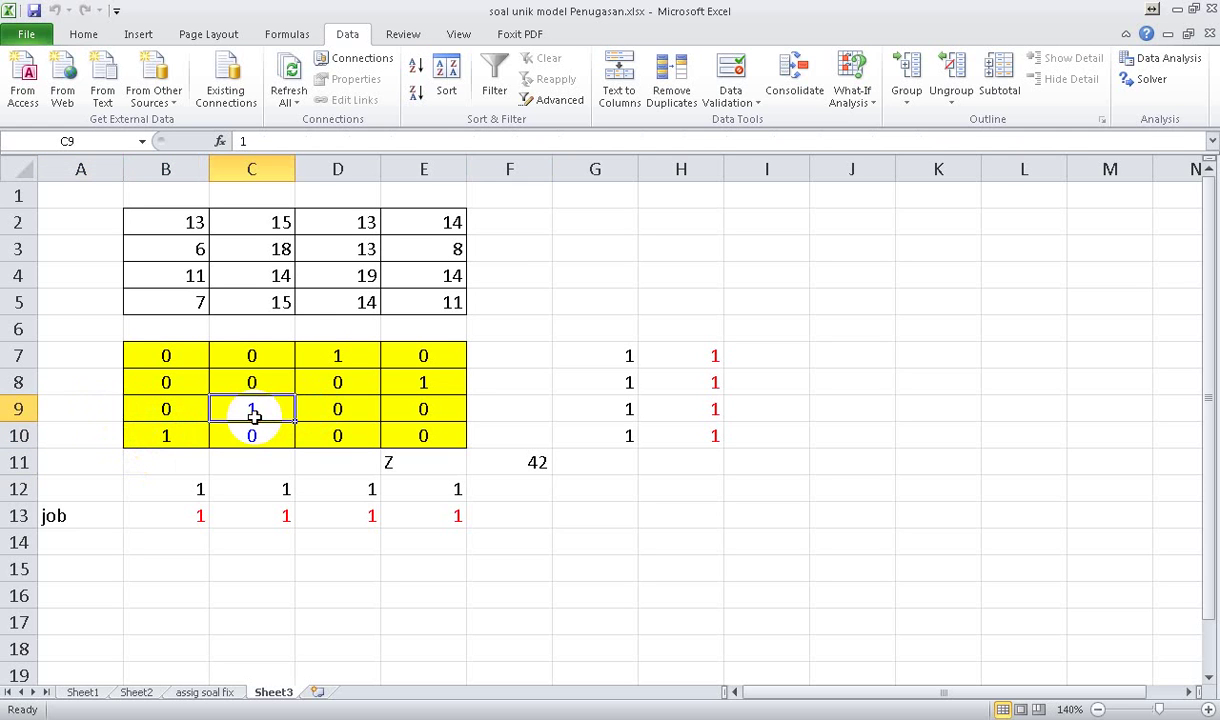
left_click(93, 350)
left_click(343, 360)
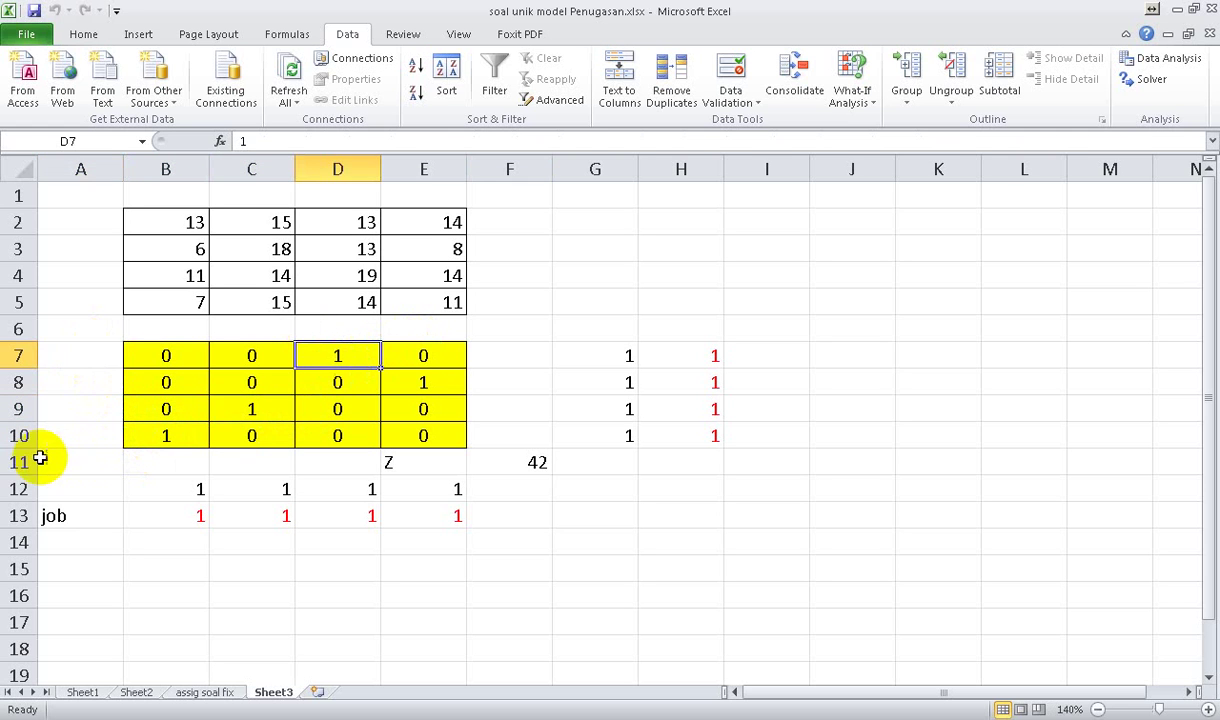
left_click(82, 382)
left_click(449, 383)
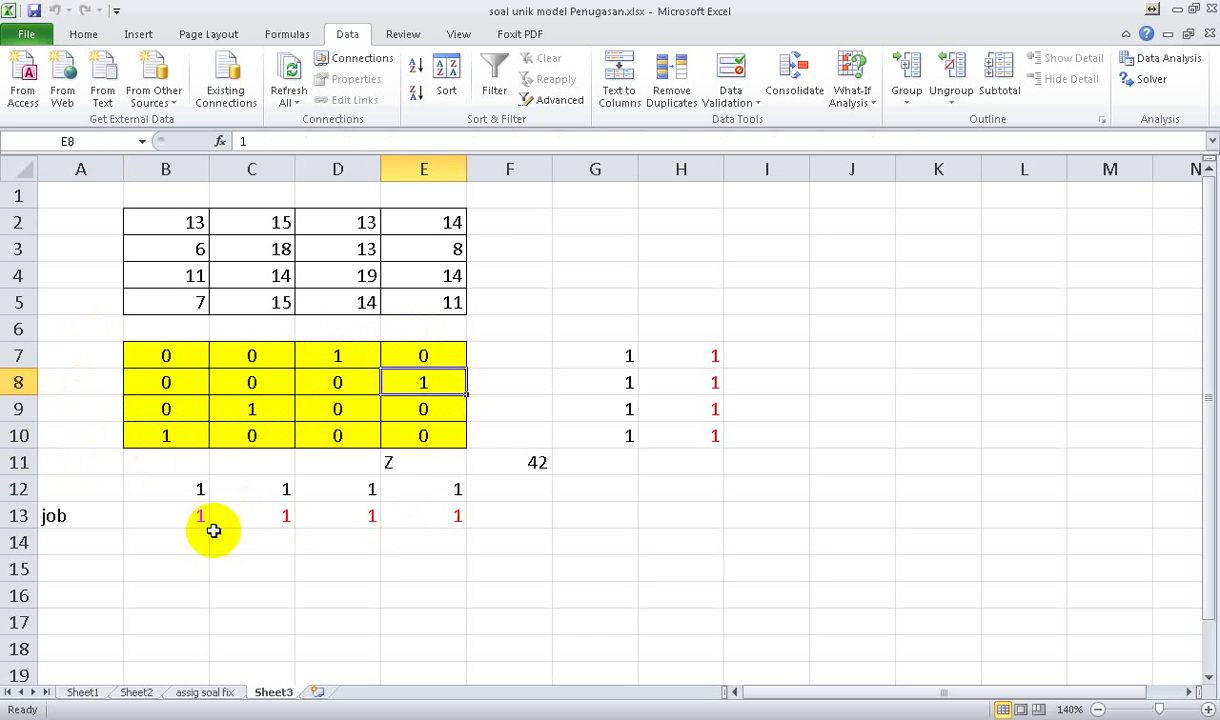
left_click(185, 542)
Enter the summary headings 'mesin' in B15 and 'job' in C15.
left_click(187, 568)
type("meswi")
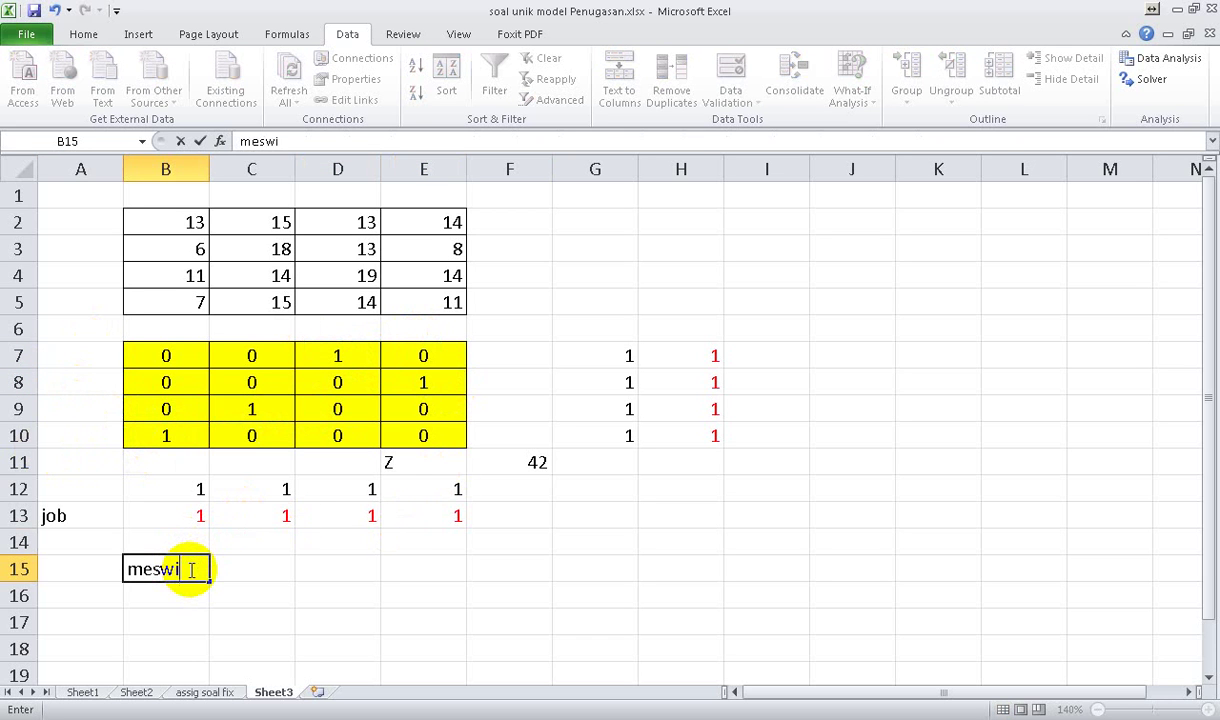
key("BackSpace")
key("Tab")
type("jo")
key("Return")
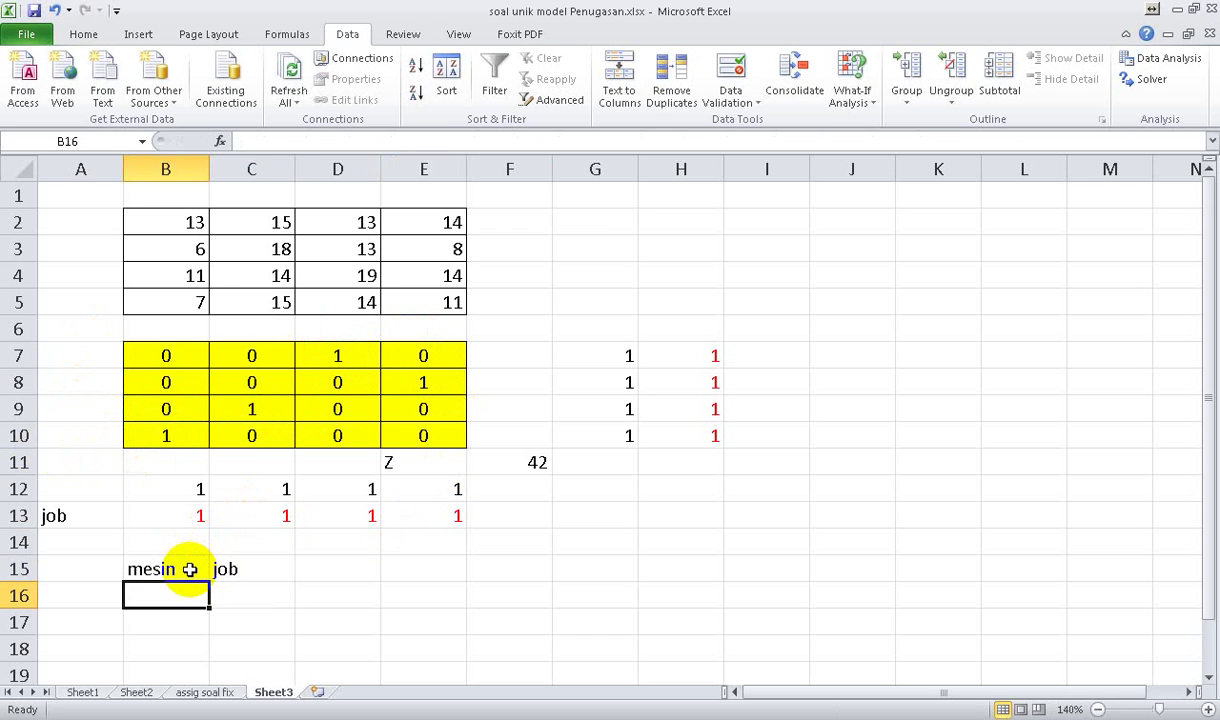
List machines 1–4 in B16:B19 paired with jobs 3, 4, 2 and 1 in C16:C19.
type("1")
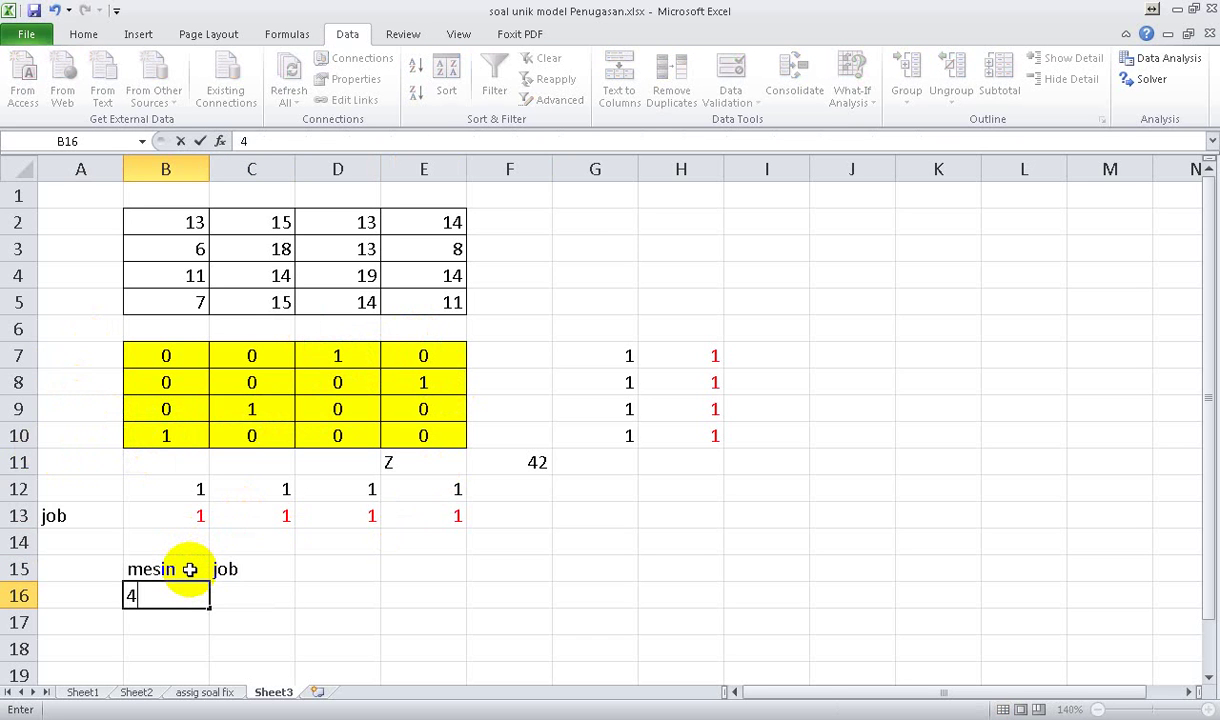
key("Tab")
key("Left")
type("1")
key("Tab")
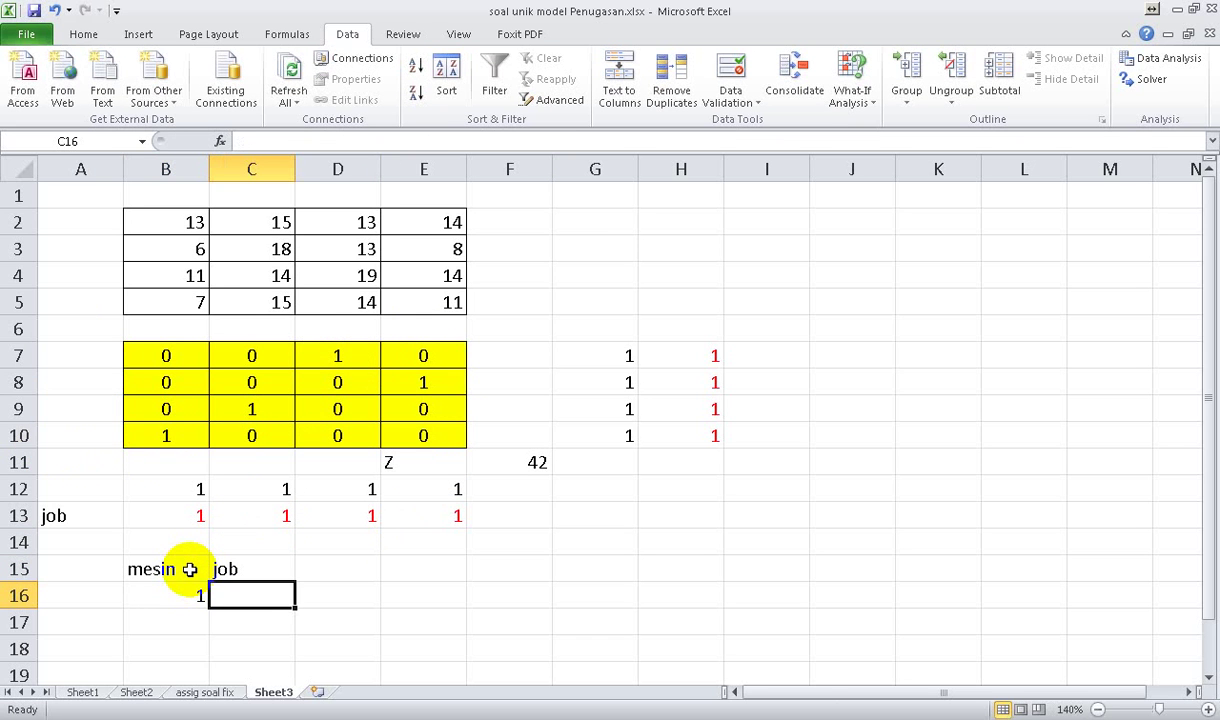
type("3")
key("Return")
type("2")
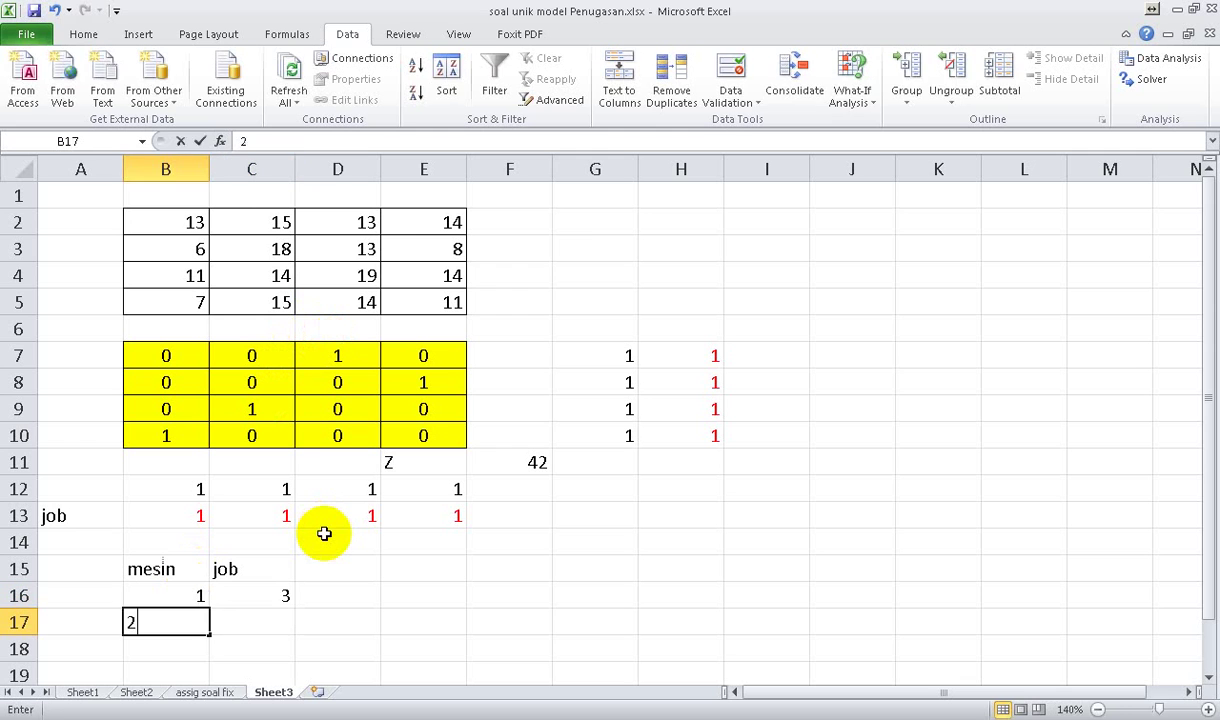
key("Tab")
type("4")
key("Return")
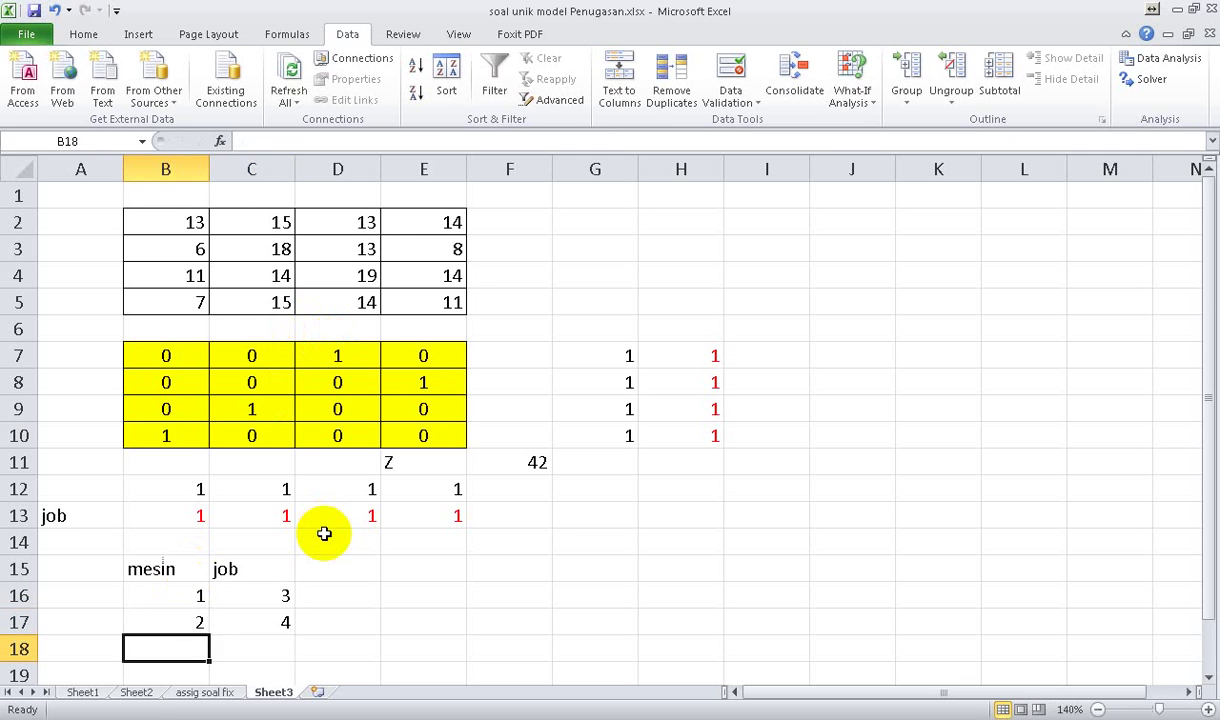
type("3")
key("Tab")
type("2")
key("Return")
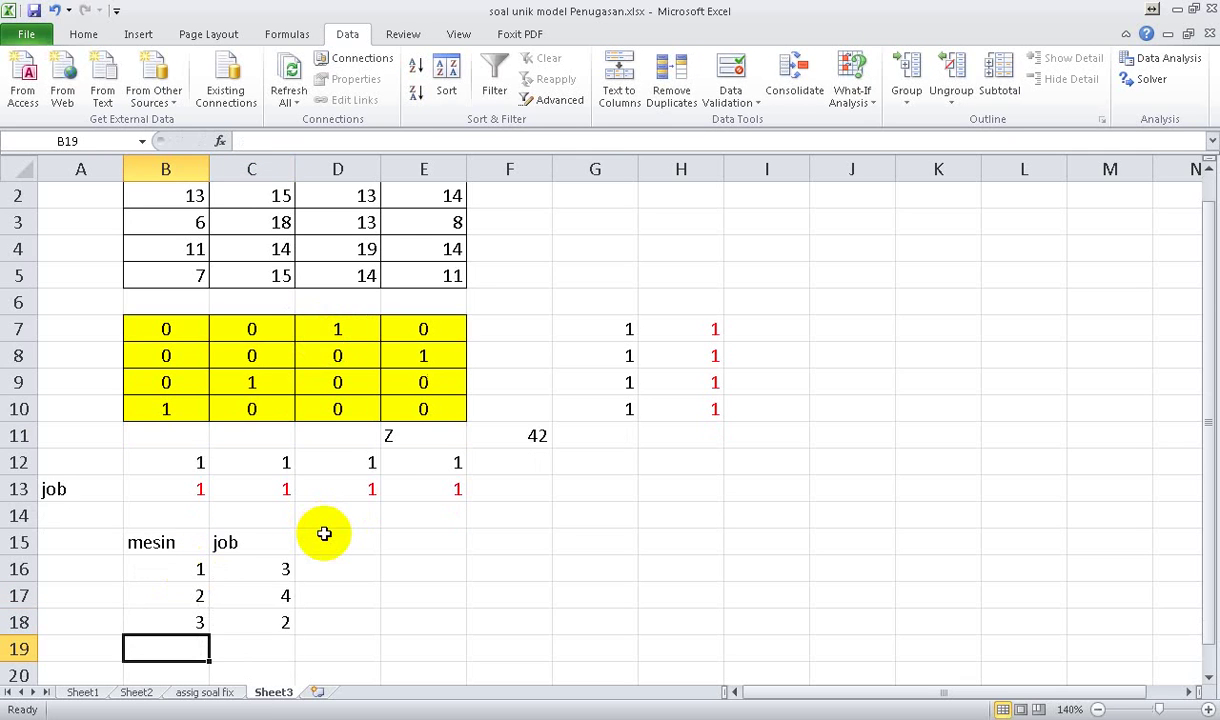
type("4")
key("Tab")
type("1")
key("Return")
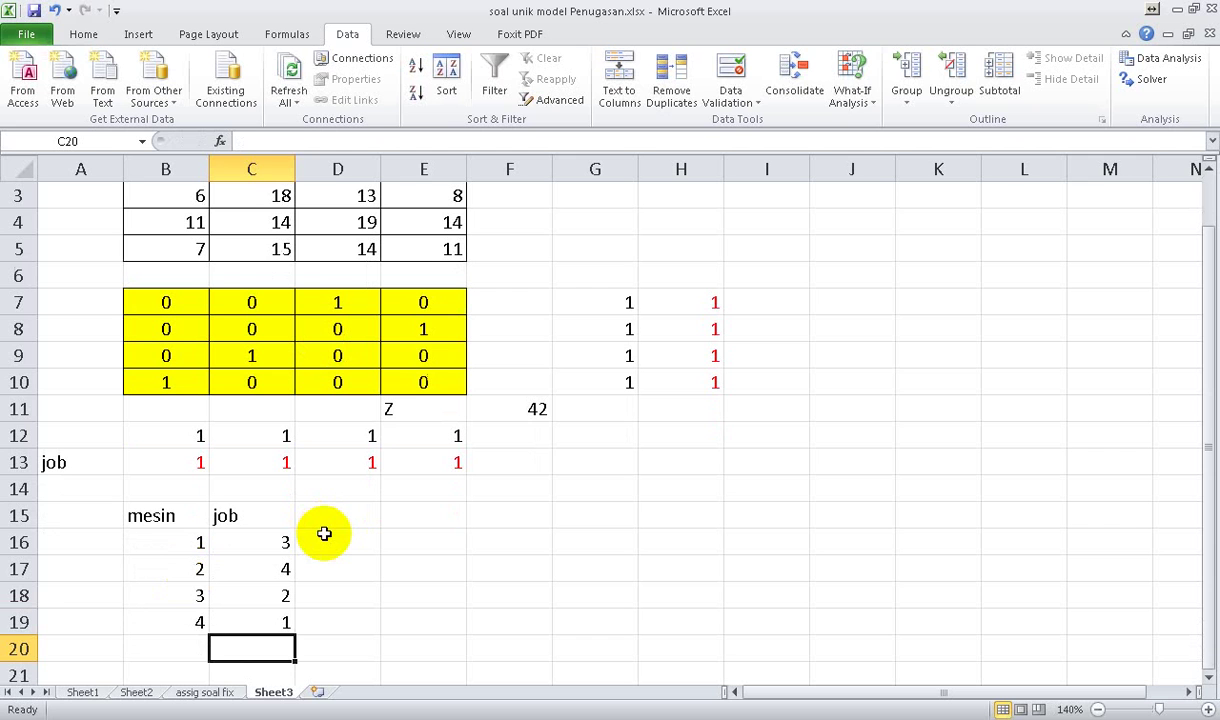
Add the sentence 'dengan total biaya adalah 42 satuan' in B20.
key("Left")
type("dengan to")
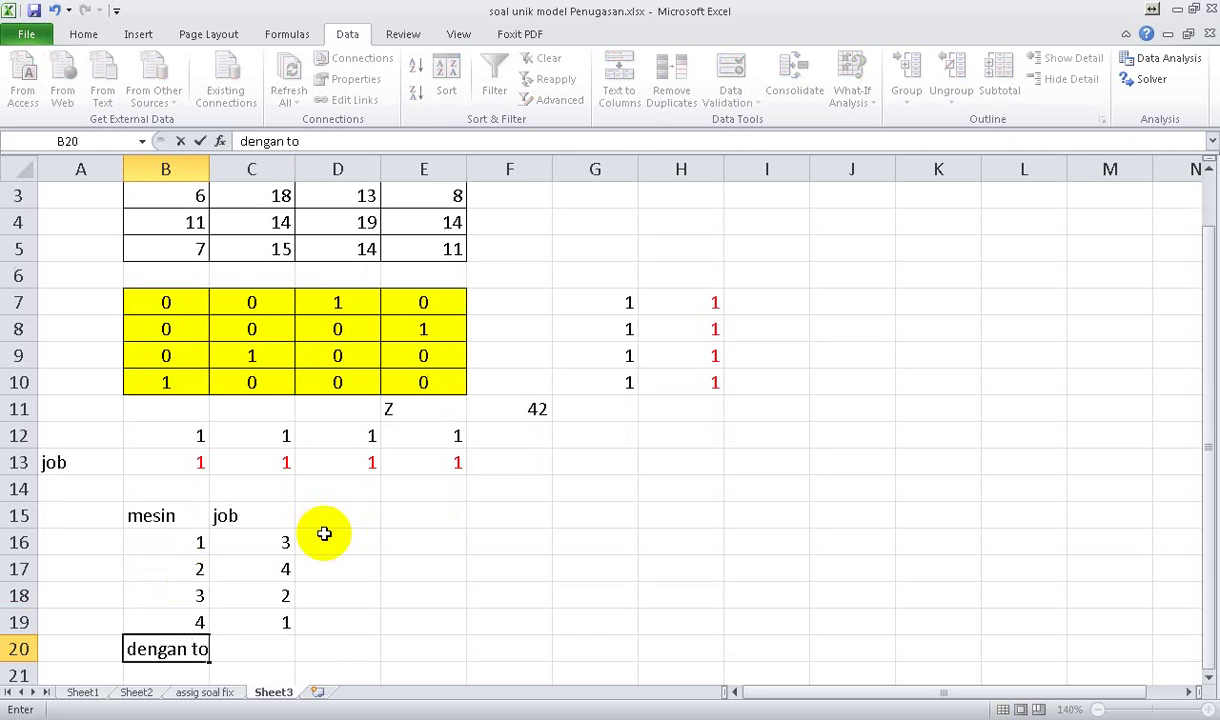
type("tal biaya adalah")
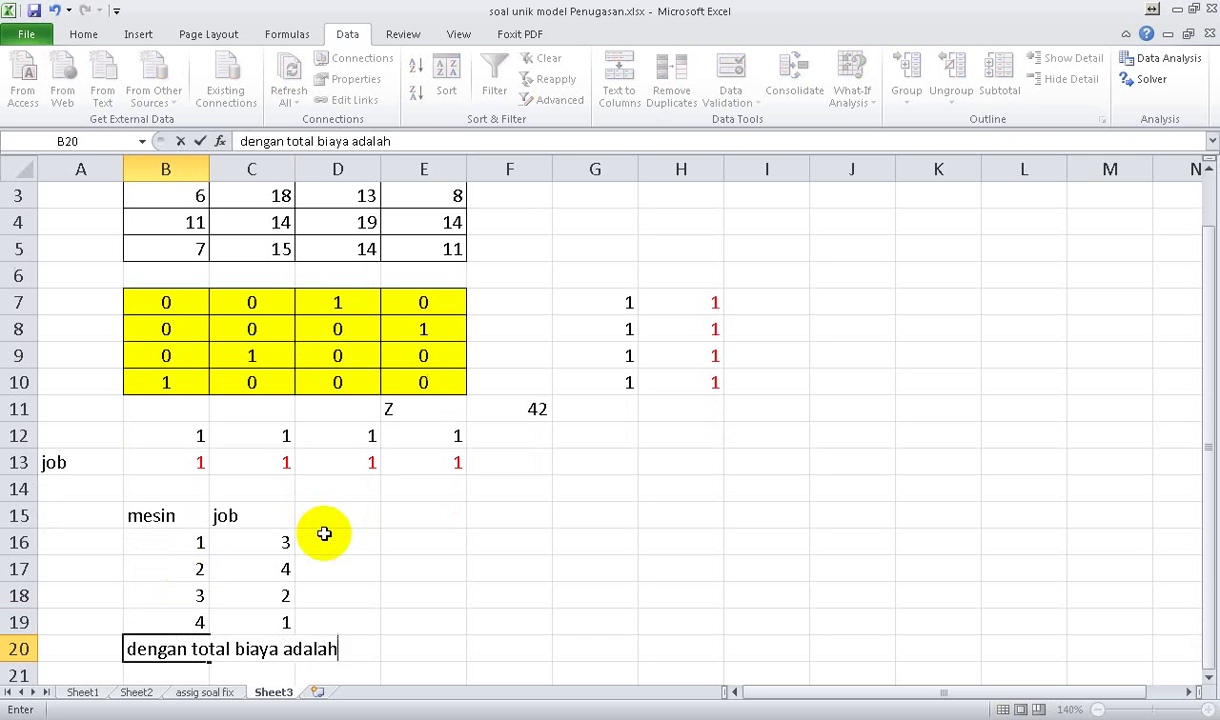
type(" 42 satuan")
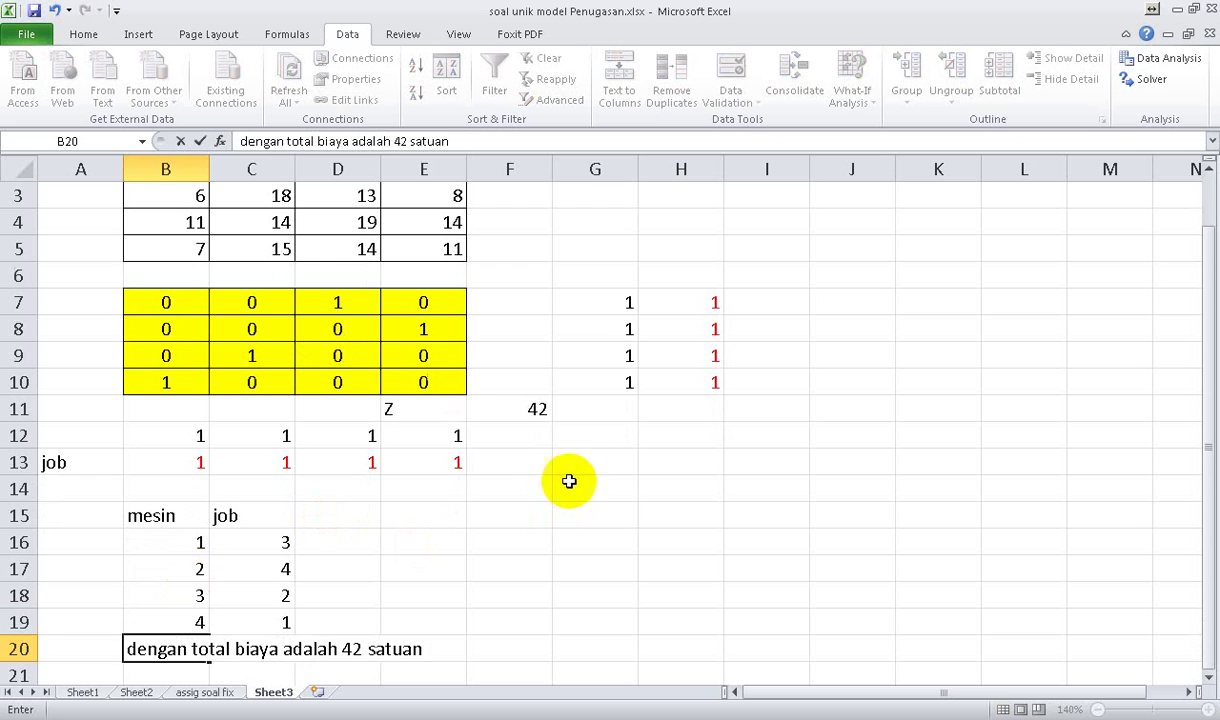
key("Return")
key("Up")
key("Up")
key("Up")
key("Up")
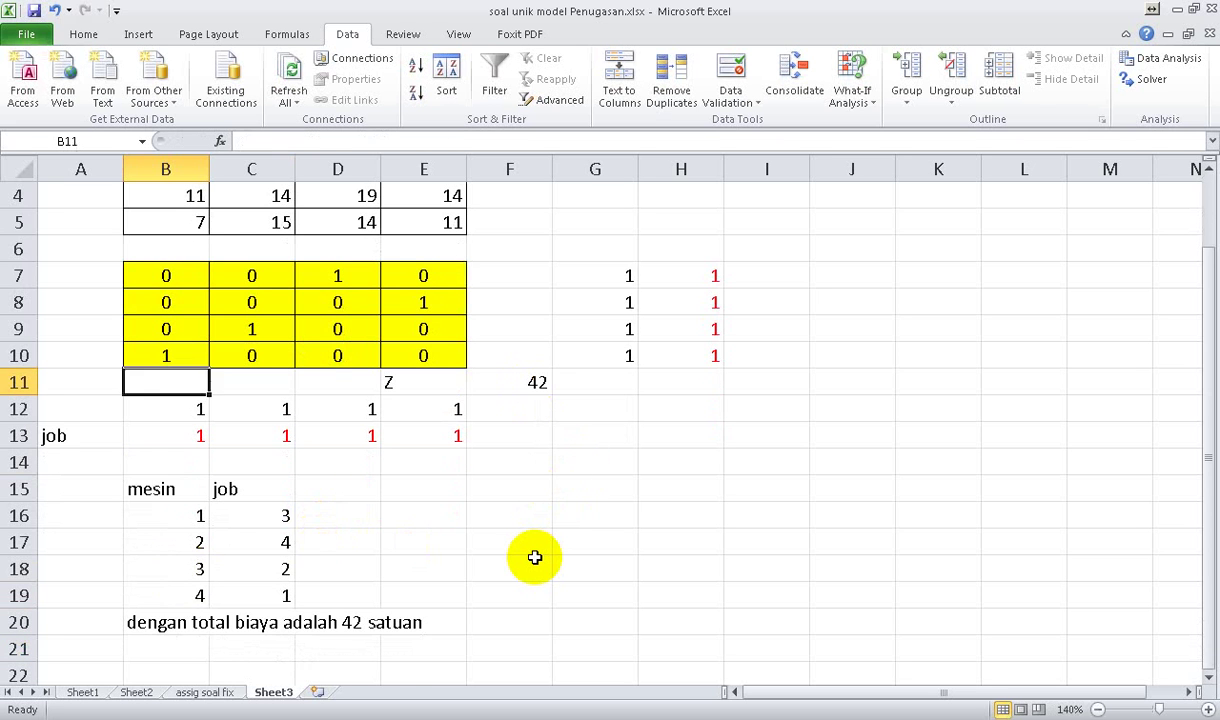
key("Up")
key("Up")
key("Up")
key("Up")
key("Down")
key("Down")
key("Down")
key("Down")
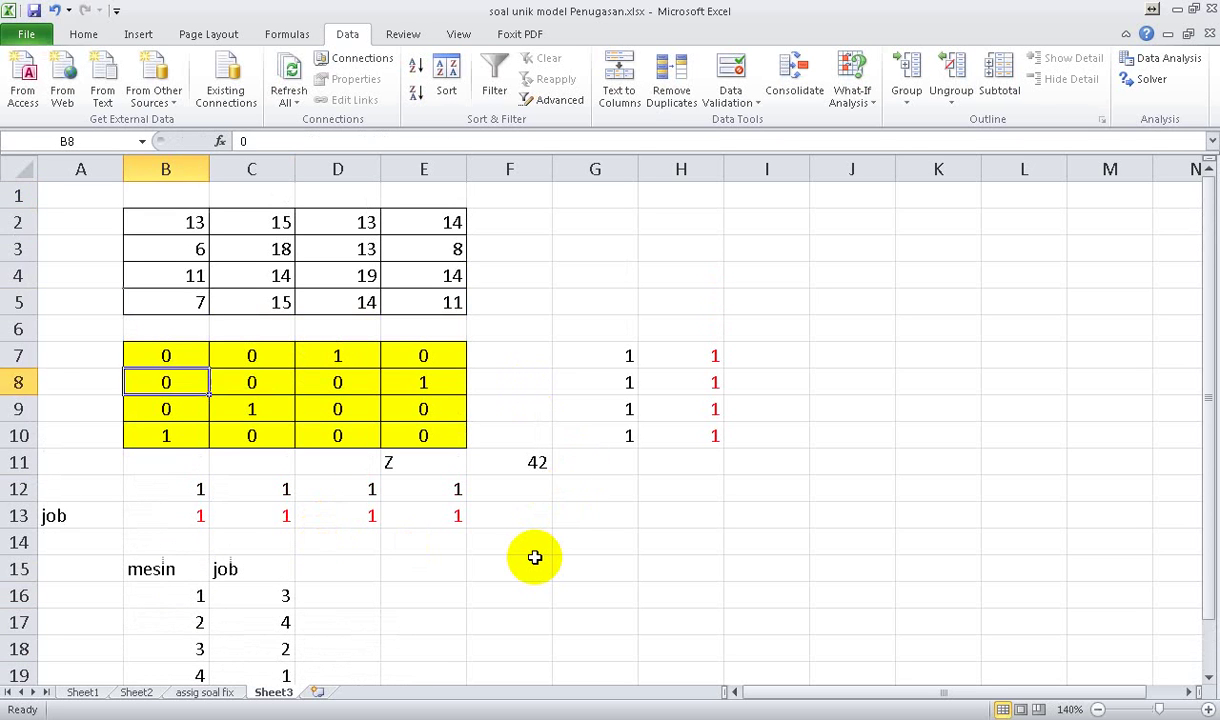
key("Down")
key("Down")
key("Down")
key("Up")
key("Up")
key("Up")
key("Up")
key("Up")
key("Up")
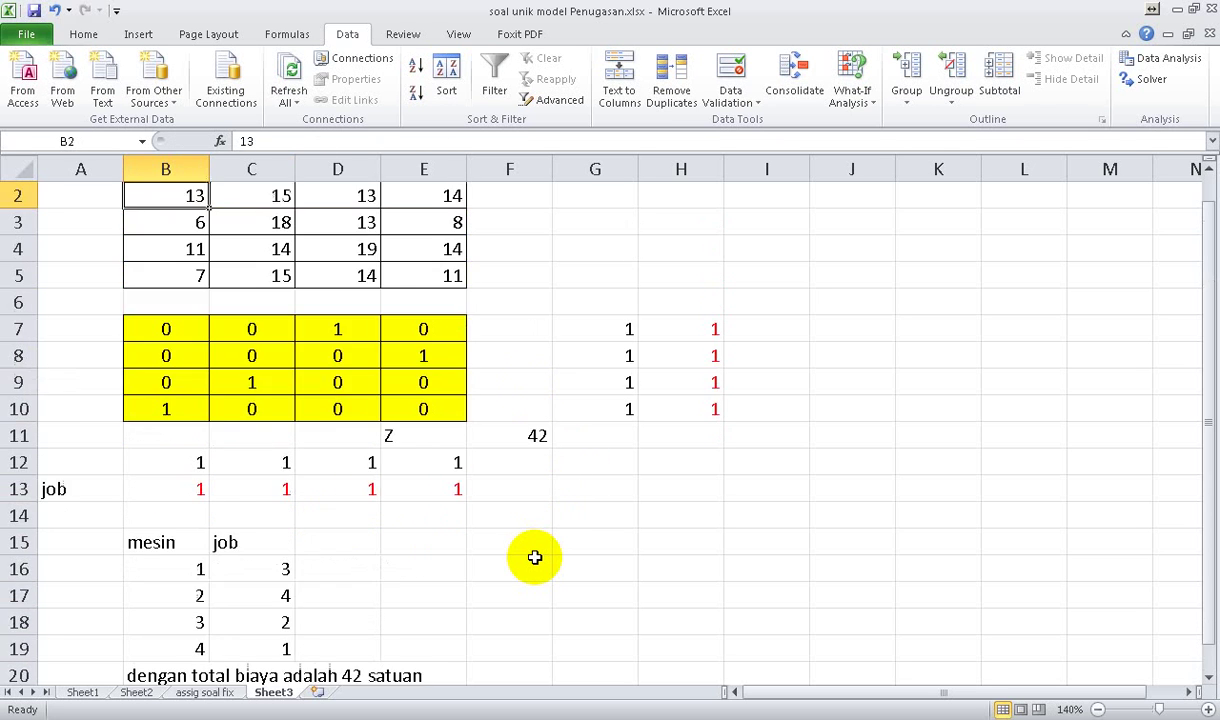